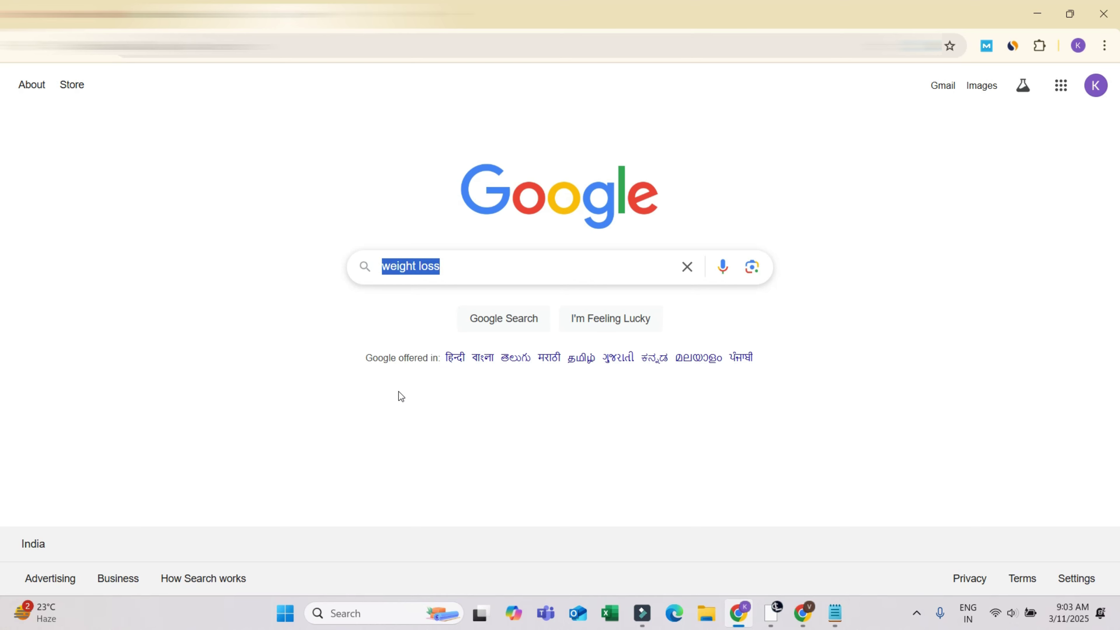
Step: Switch to Semrush and search its Keyword Magic Tool for "weight loss" with India as the country
{"action": "left_click", "coordinate": [766, 618]}
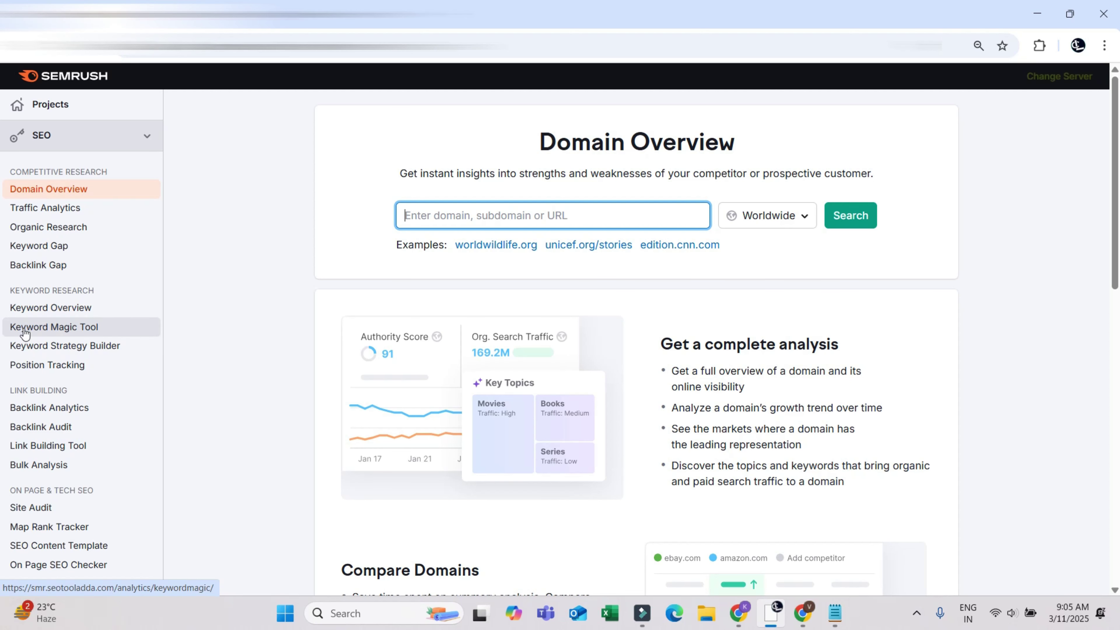
{"action": "left_click", "coordinate": [78, 338]}
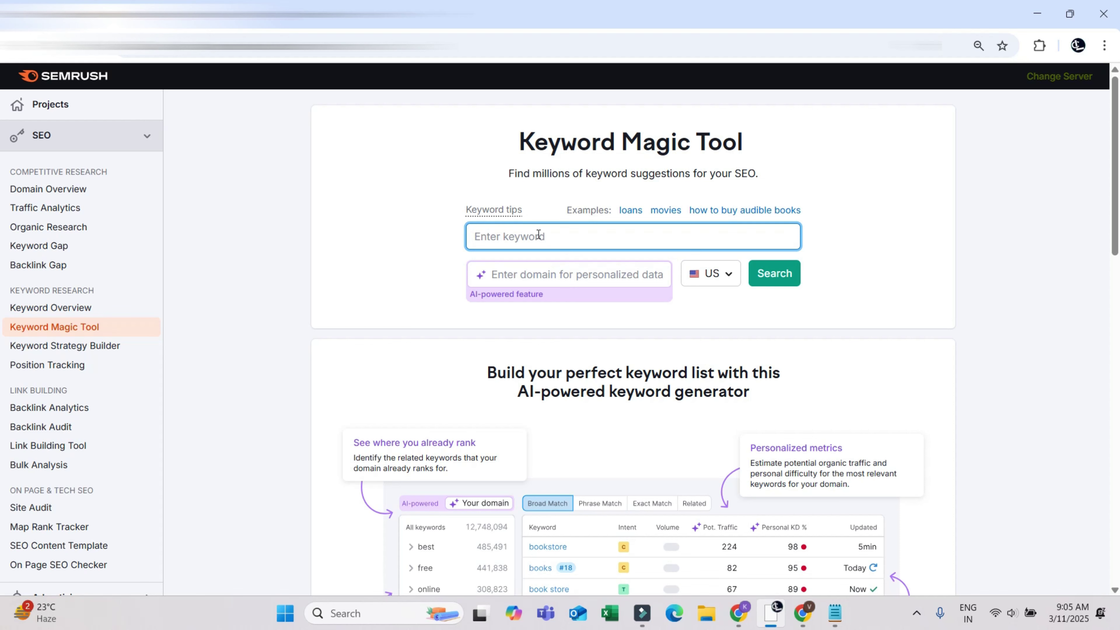
{"action": "type", "text": "weight loss"}
{"action": "left_click", "coordinate": [711, 275]}
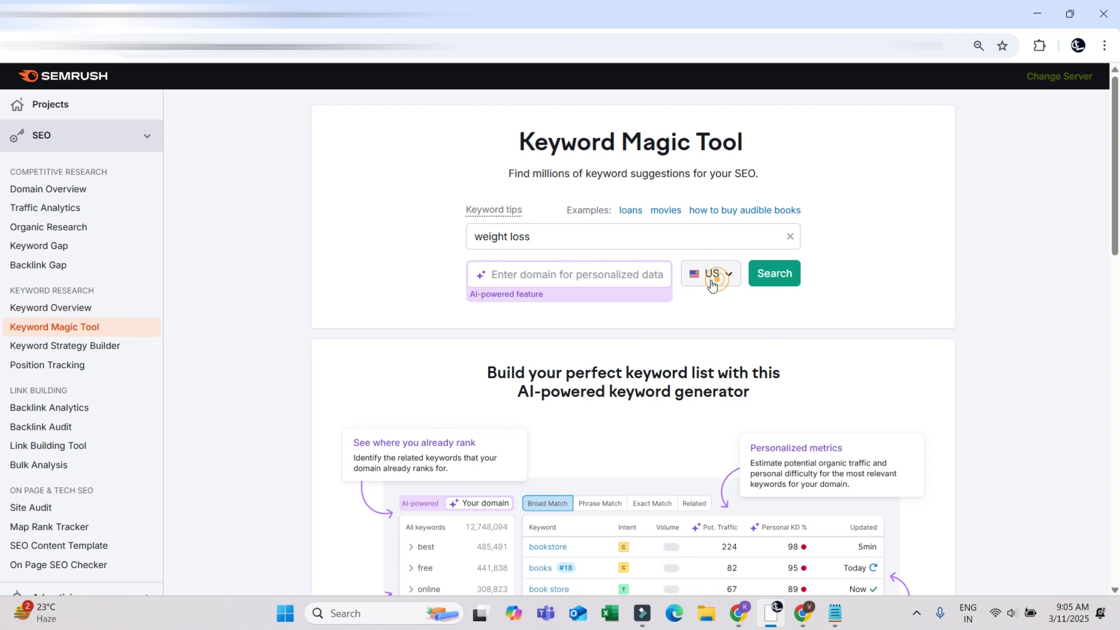
{"action": "type", "text": "india"}
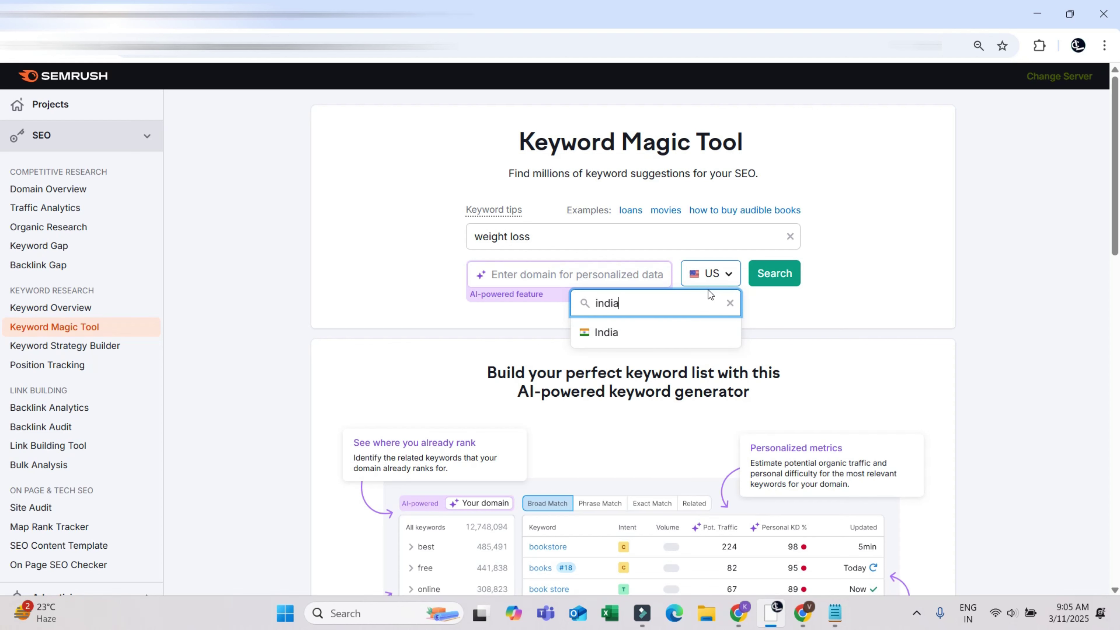
{"action": "left_click", "coordinate": [635, 332]}
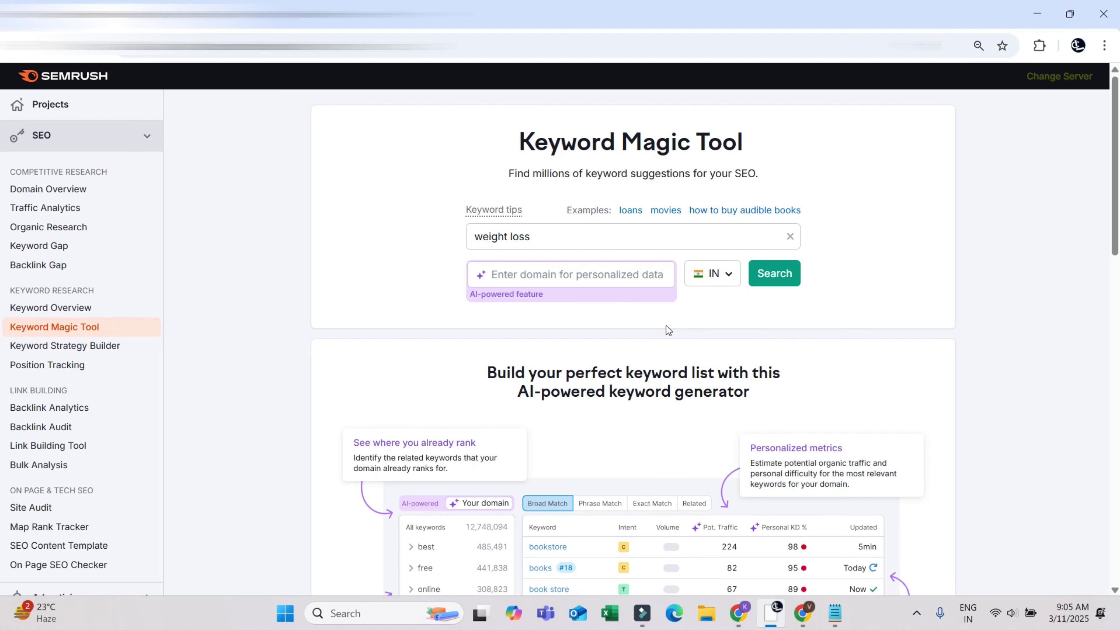
{"action": "left_click", "coordinate": [764, 274]}
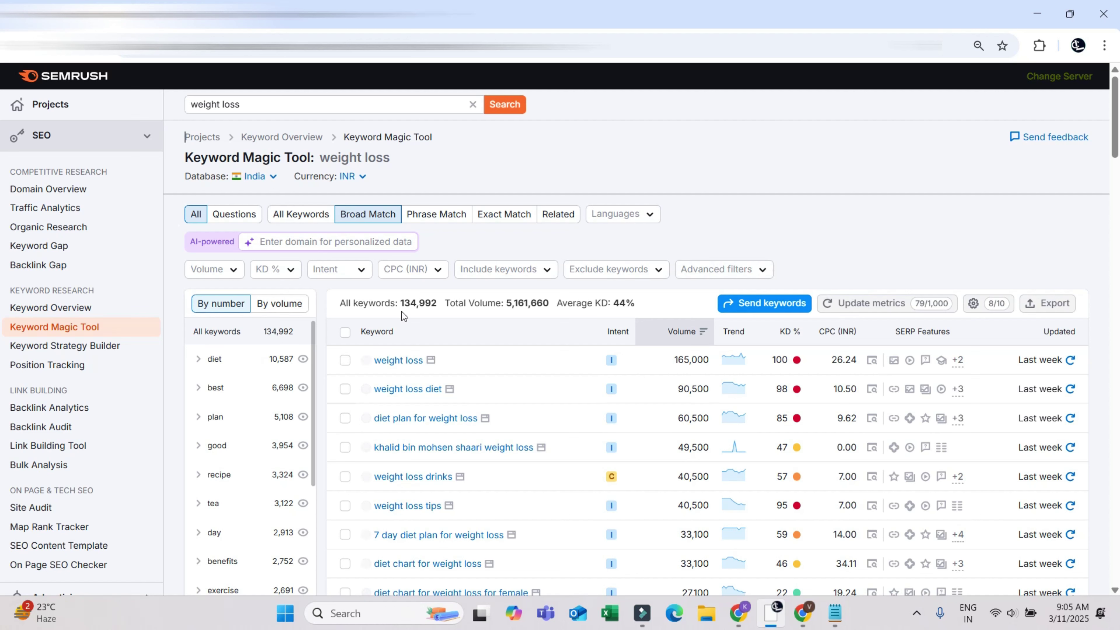
Step: Examine the keyword count and total volume, and the listed keywords' search volume, intent and difficulty
{"action": "left_click_drag", "start_coordinate": [439, 304], "coordinate": [400, 298]}
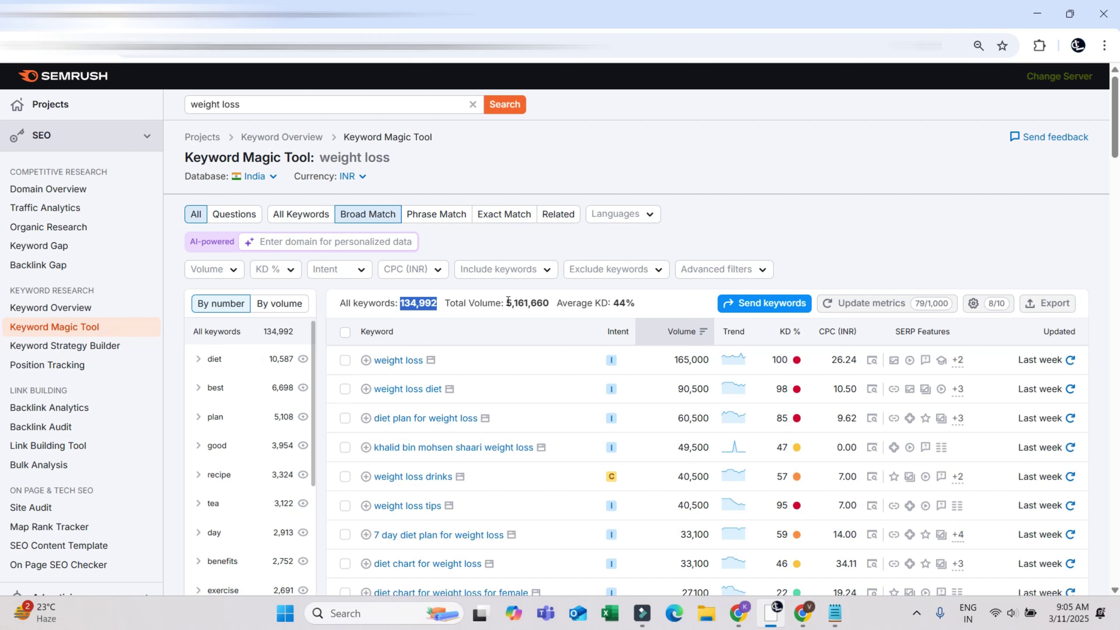
{"action": "left_click_drag", "start_coordinate": [508, 302], "coordinate": [523, 302]}
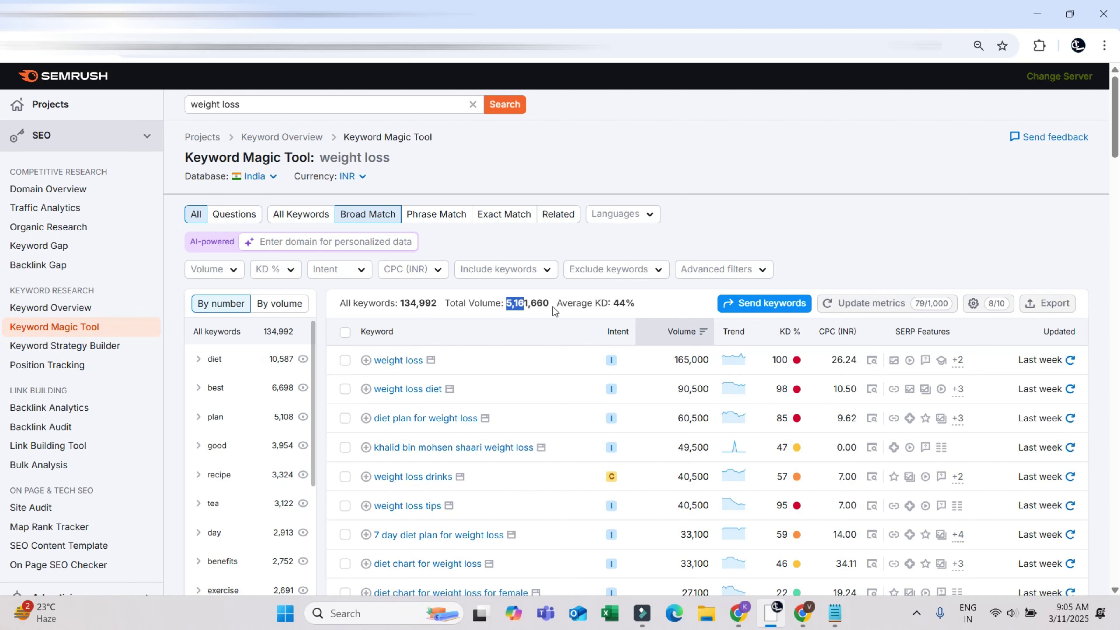
{"action": "left_click_drag", "start_coordinate": [548, 300], "coordinate": [507, 295]}
{"action": "left_click_drag", "start_coordinate": [375, 359], "coordinate": [423, 361]}
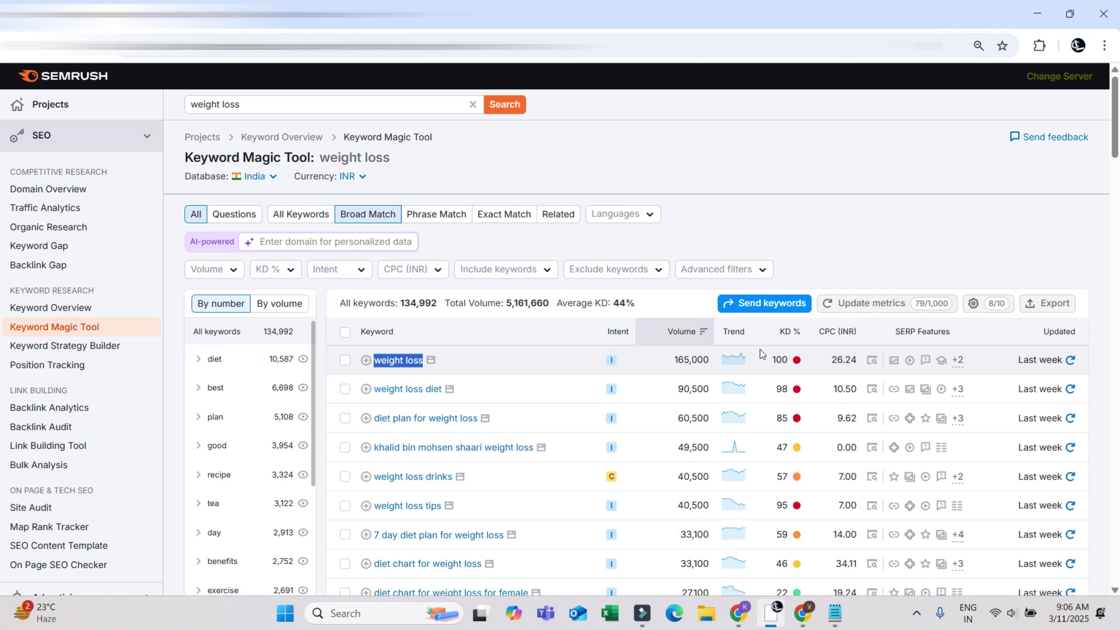
{"action": "scroll", "coordinate": [703, 503], "scroll_direction": "down", "scroll_amount": 2}
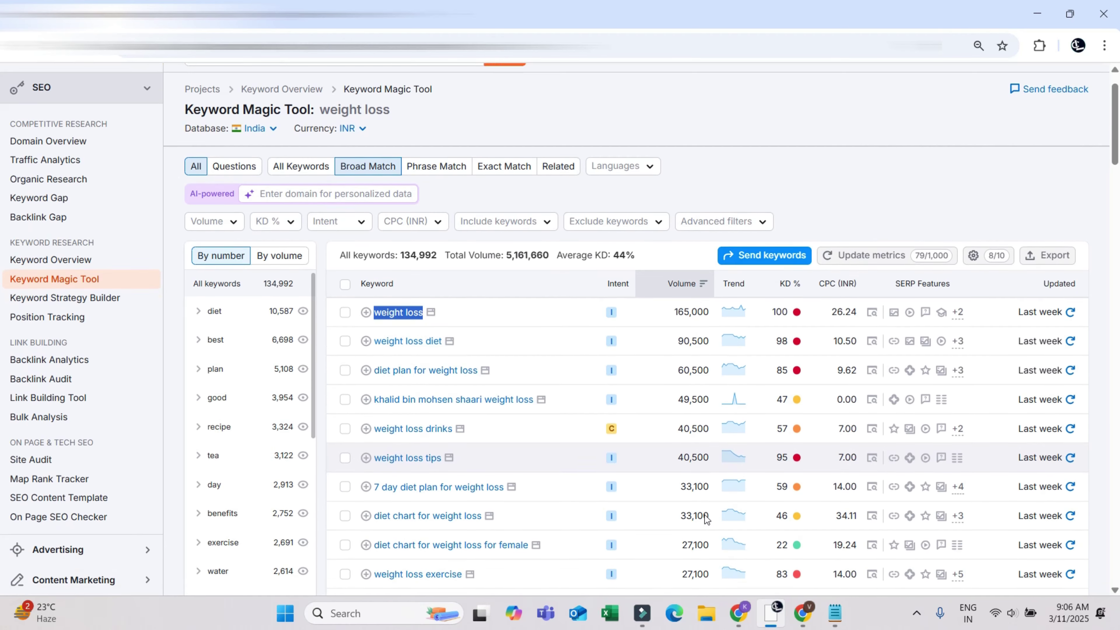
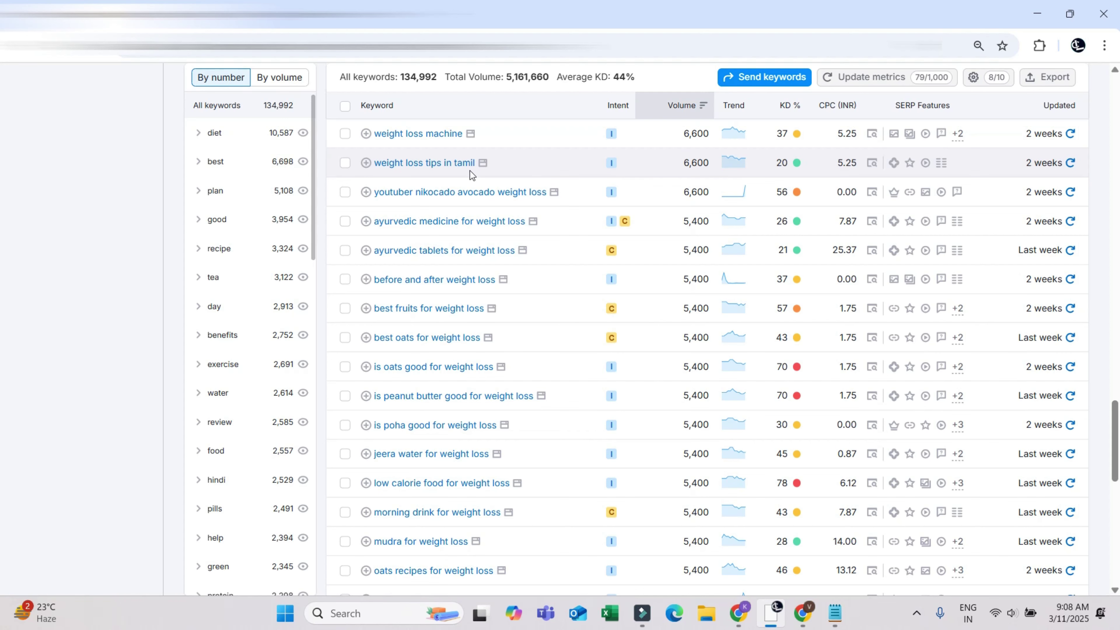
{"action": "scroll", "coordinate": [495, 244], "scroll_direction": "up", "scroll_amount": 3}
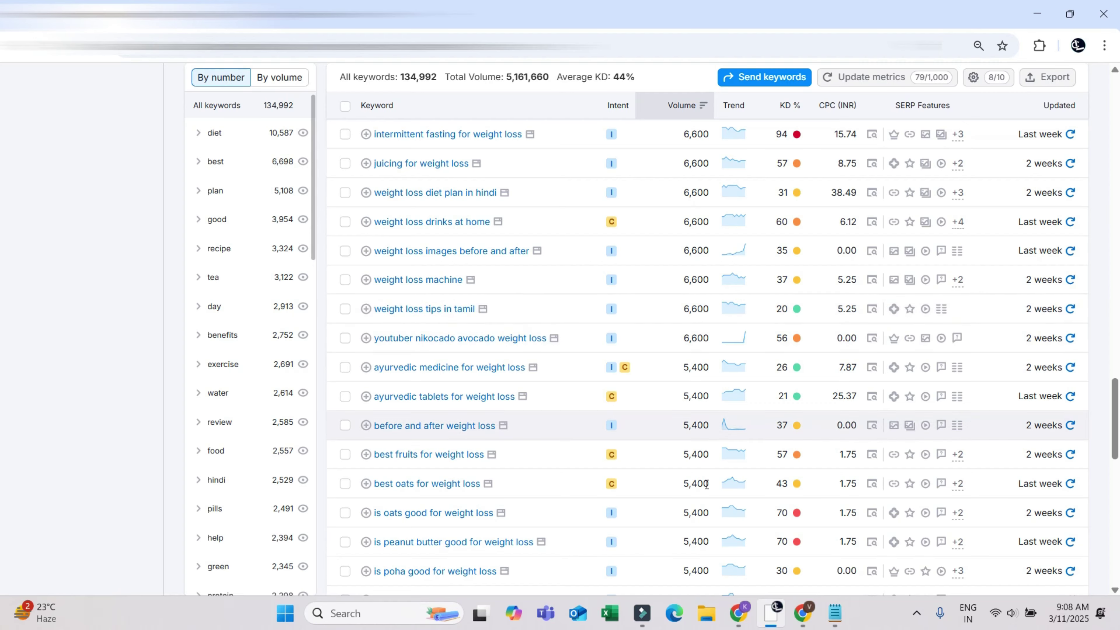
{"action": "scroll", "coordinate": [742, 316], "scroll_direction": "down", "scroll_amount": 5}
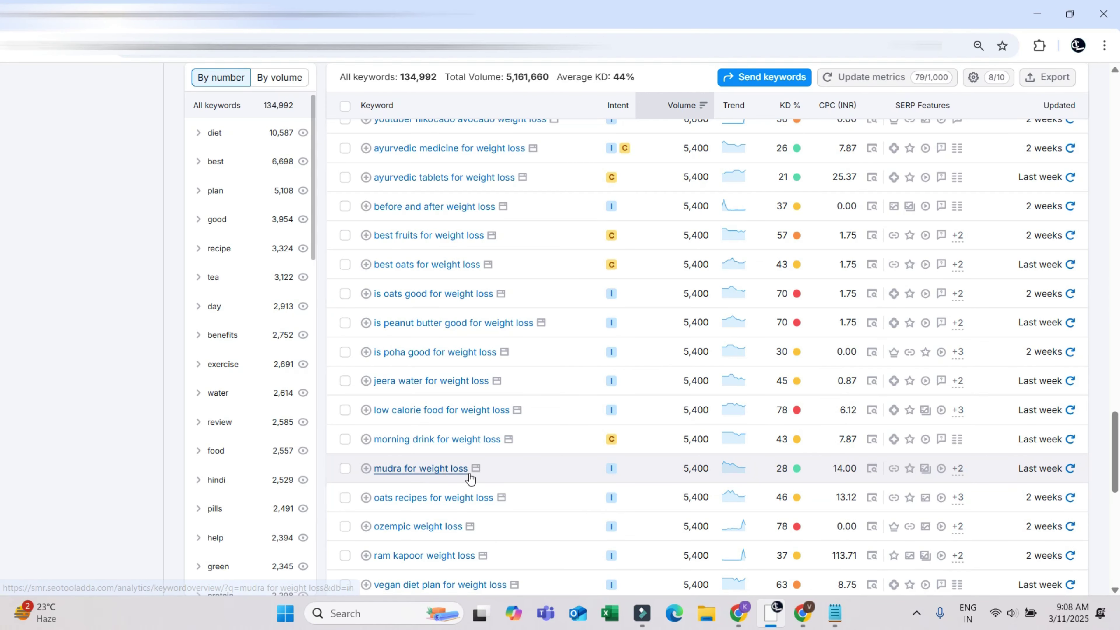
{"action": "mouse_move", "coordinate": [612, 473]}
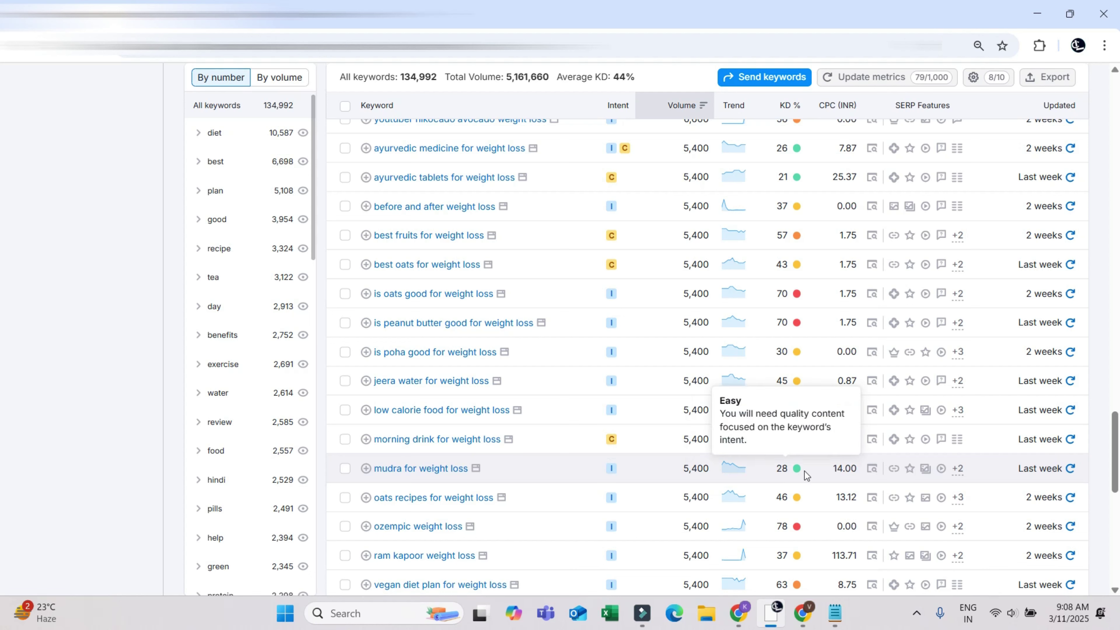
{"action": "mouse_move", "coordinate": [799, 472]}
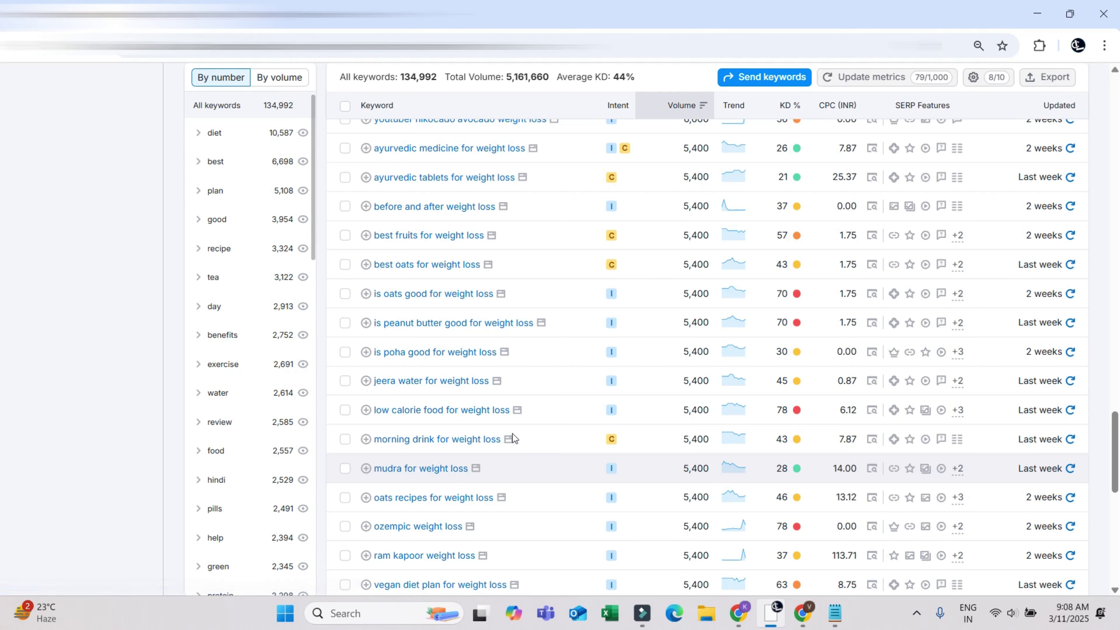
Step: Filter the keyword list to a custom search volume range starting from 100
{"action": "scroll", "coordinate": [513, 433], "scroll_direction": "up", "scroll_amount": 10}
{"action": "scroll", "coordinate": [442, 275], "scroll_direction": "up", "scroll_amount": 20}
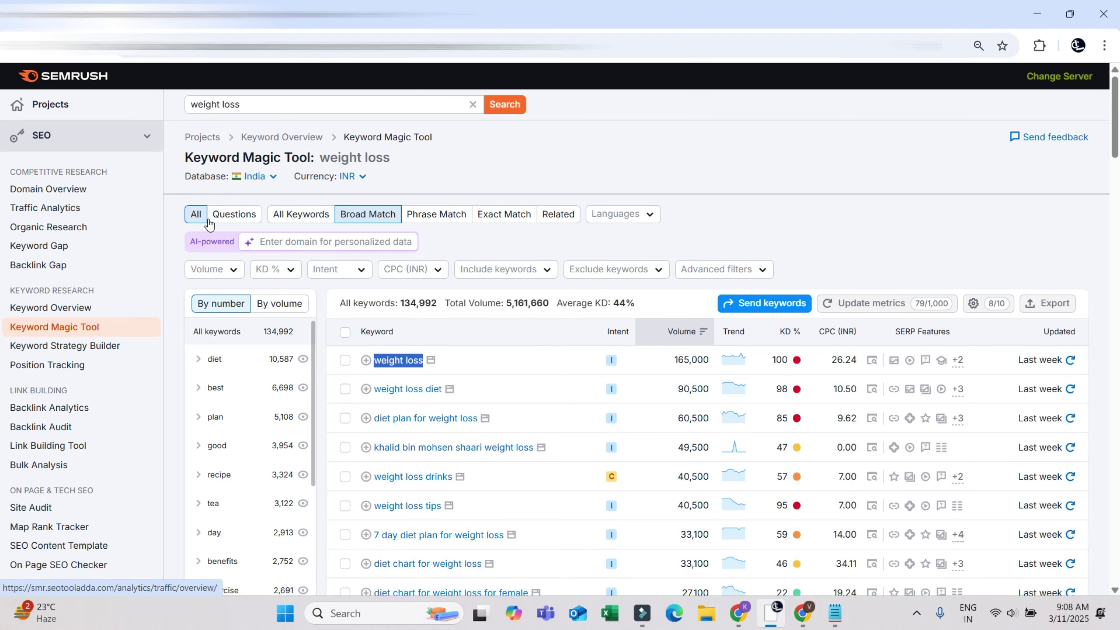
{"action": "left_click", "coordinate": [212, 269]}
{"action": "left_click", "coordinate": [214, 449]}
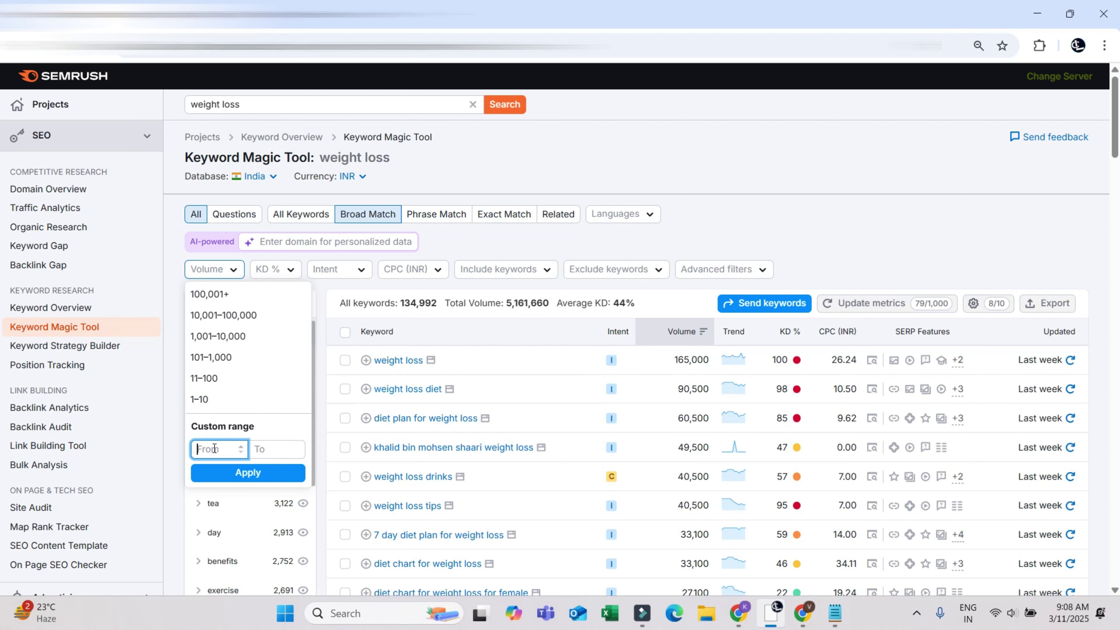
{"action": "type", "text": "200"}
{"action": "left_click", "coordinate": [222, 447]}
{"action": "left_click_drag", "start_coordinate": [221, 448], "coordinate": [180, 451]}
{"action": "left_click", "coordinate": [217, 449]}
{"action": "left_click_drag", "start_coordinate": [217, 450], "coordinate": [178, 445]}
{"action": "type", "text": "1000"}
{"action": "key", "text": "BackSpace"}
{"action": "left_click", "coordinate": [248, 473]}
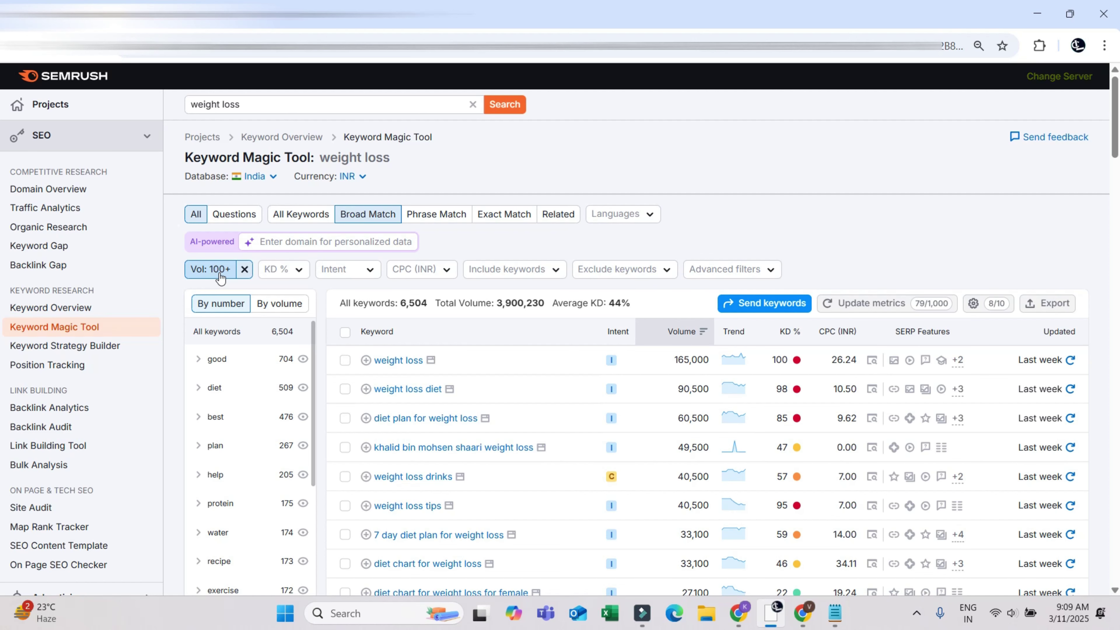
Step: Filter the keyword list to a custom keyword difficulty range of up to 29%
{"action": "scroll", "coordinate": [400, 388], "scroll_direction": "down", "scroll_amount": 20}
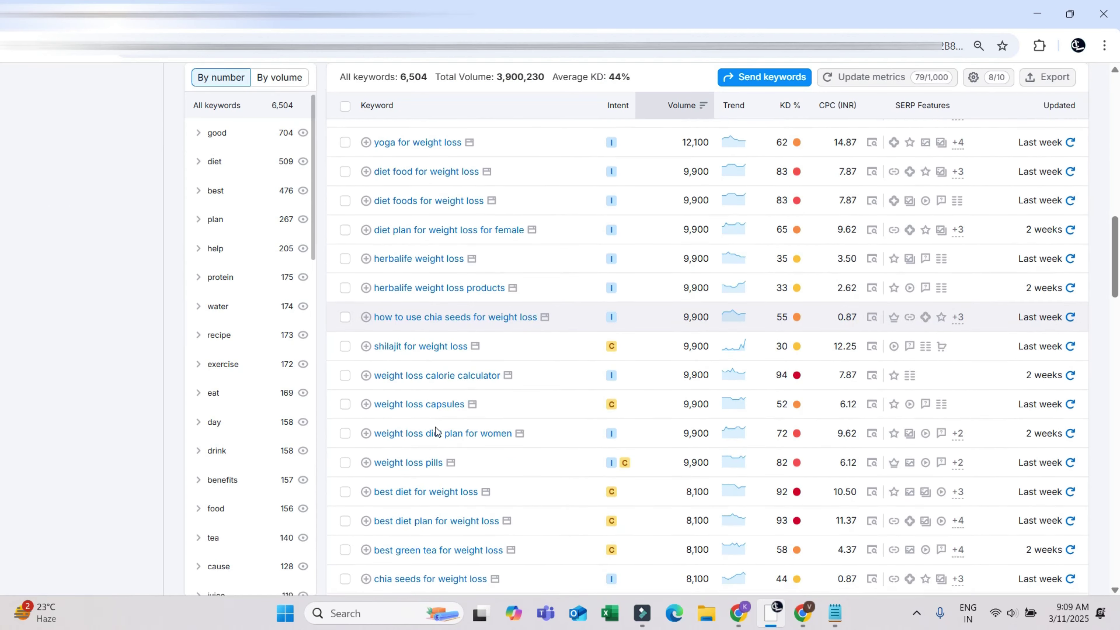
{"action": "scroll", "coordinate": [436, 439], "scroll_direction": "down", "scroll_amount": 5}
{"action": "scroll", "coordinate": [436, 432], "scroll_direction": "up", "scroll_amount": 20}
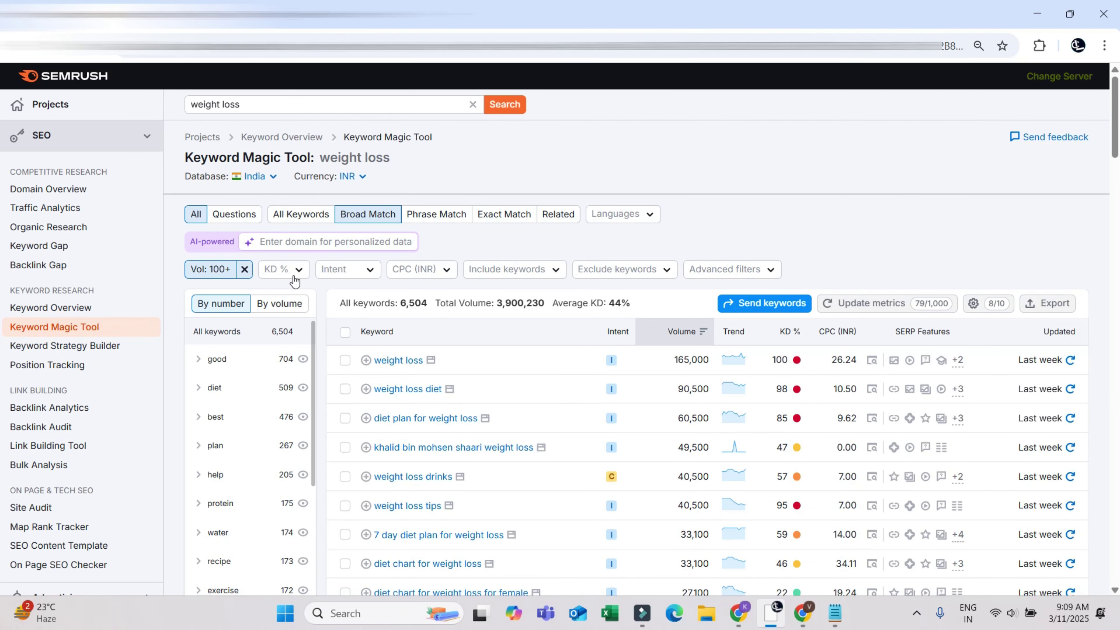
{"action": "left_click", "coordinate": [279, 269]}
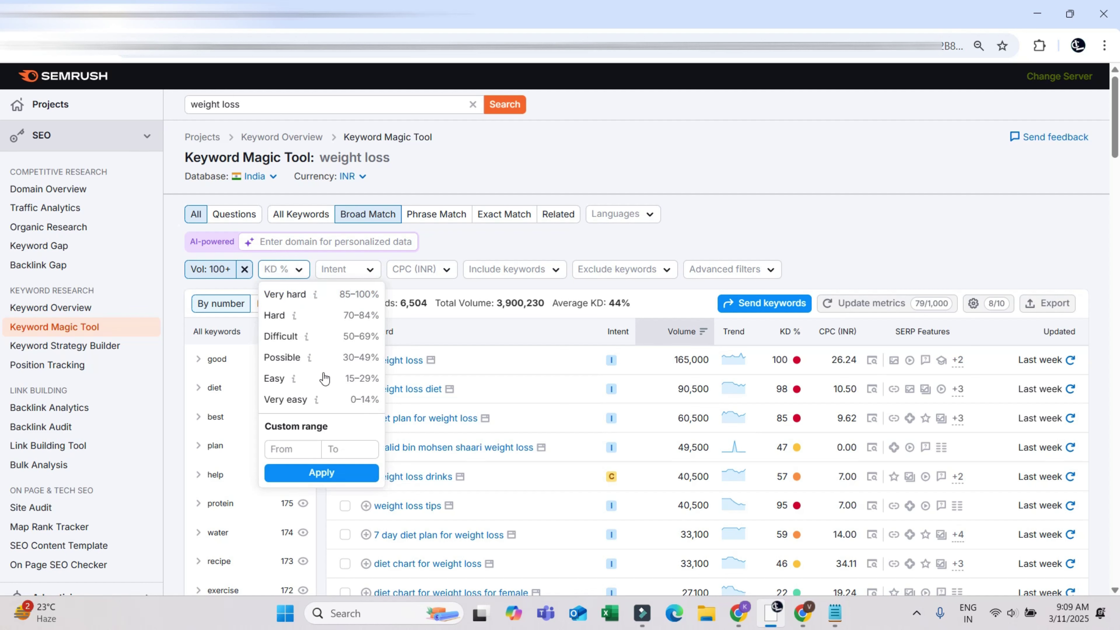
{"action": "left_click", "coordinate": [336, 449]}
{"action": "type", "text": "2"}
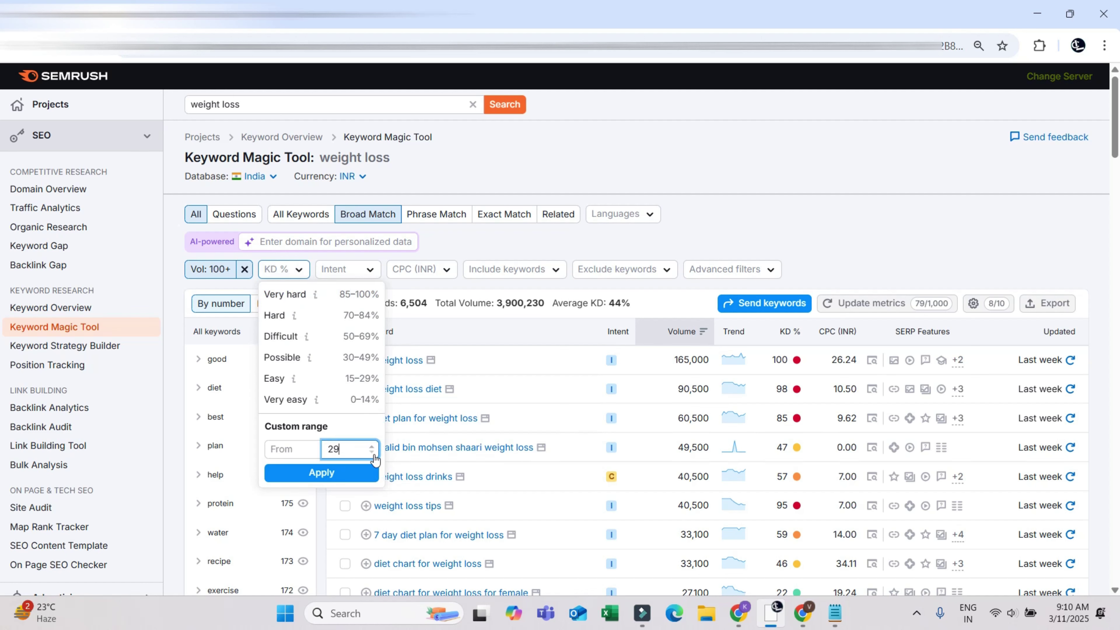
{"action": "type", "text": "9"}
{"action": "key", "text": "BackSpace"}
{"action": "key", "text": "BackSpace"}
{"action": "type", "text": "29"}
{"action": "left_click", "coordinate": [329, 479]}
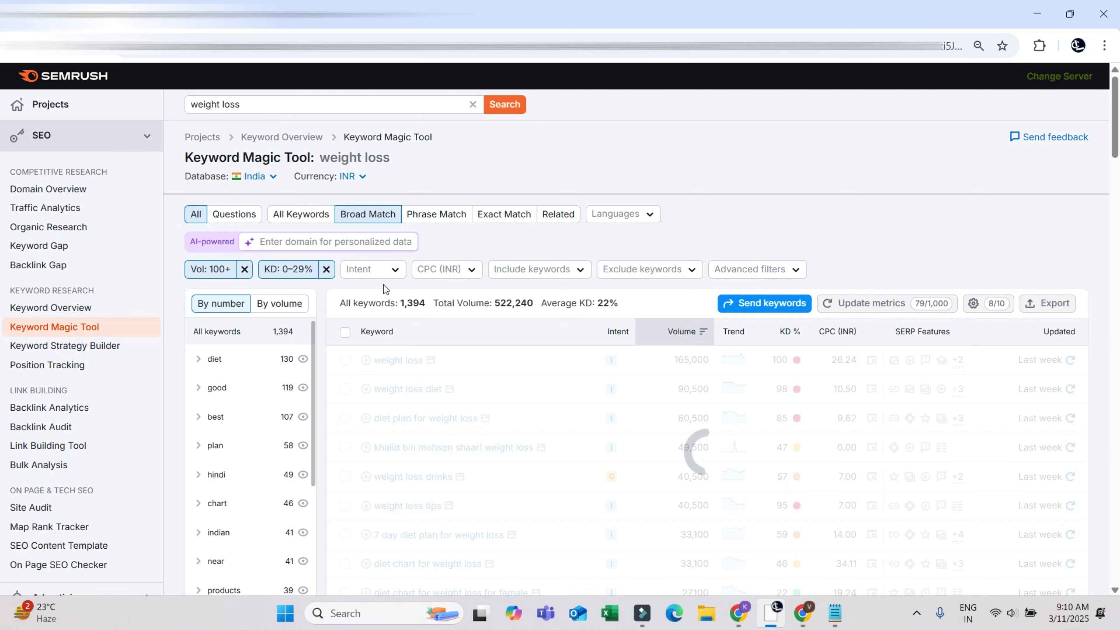
Step: Export all of the filtered keywords as a CSV file
{"action": "left_click_drag", "start_coordinate": [399, 303], "coordinate": [435, 302]}
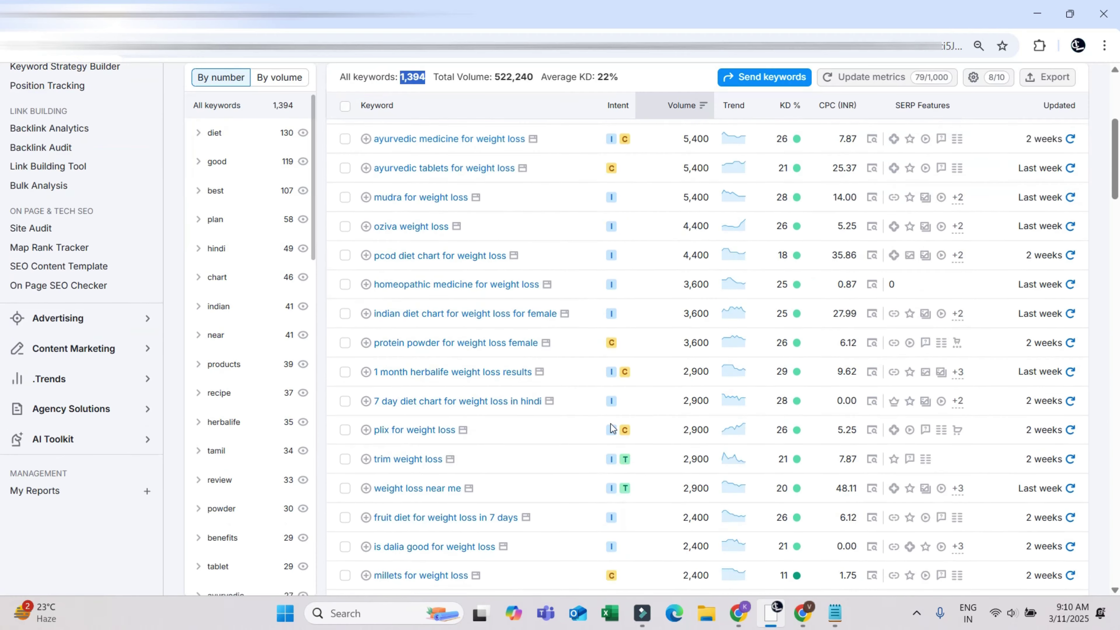
{"action": "scroll", "coordinate": [441, 330], "scroll_direction": "down", "scroll_amount": 10}
{"action": "scroll", "coordinate": [439, 328], "scroll_direction": "down", "scroll_amount": 20}
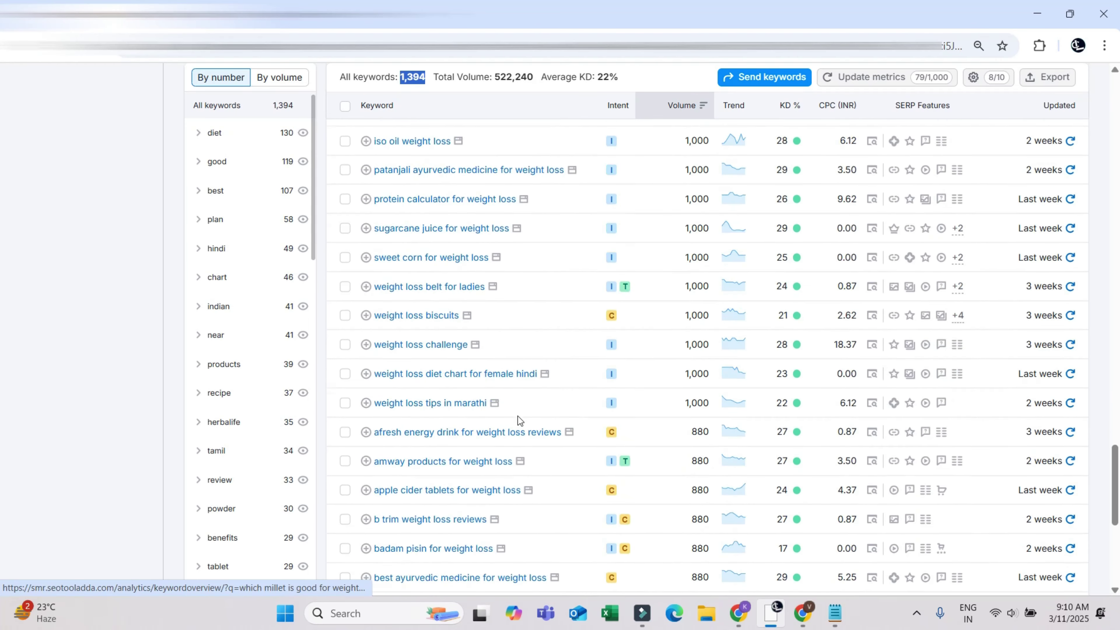
{"action": "scroll", "coordinate": [531, 435], "scroll_direction": "up", "scroll_amount": 15}
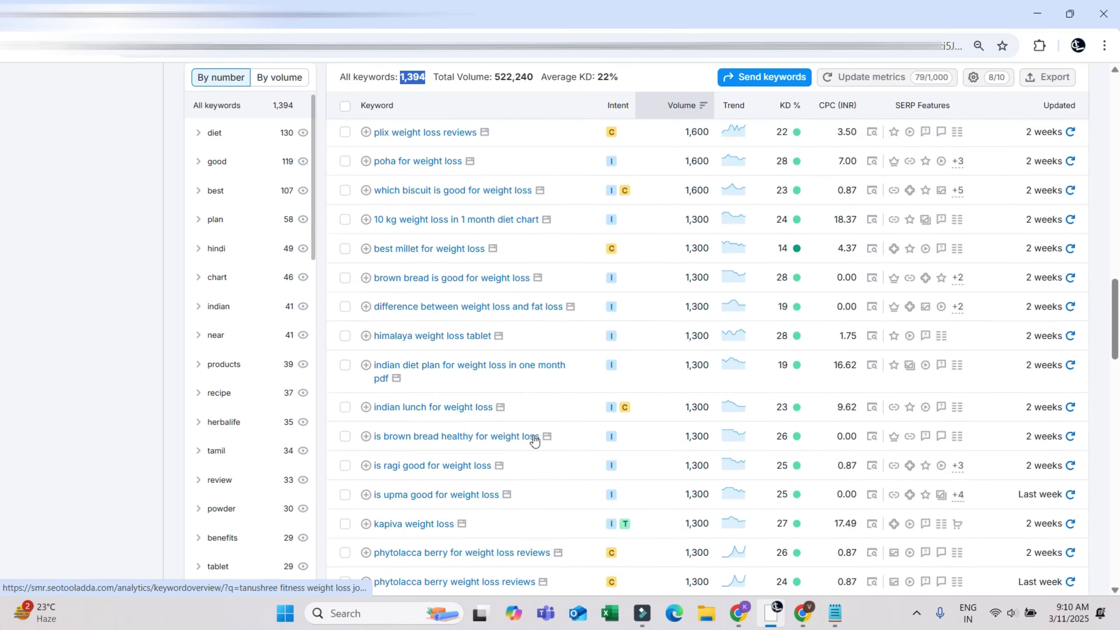
{"action": "scroll", "coordinate": [533, 438], "scroll_direction": "up", "scroll_amount": 10}
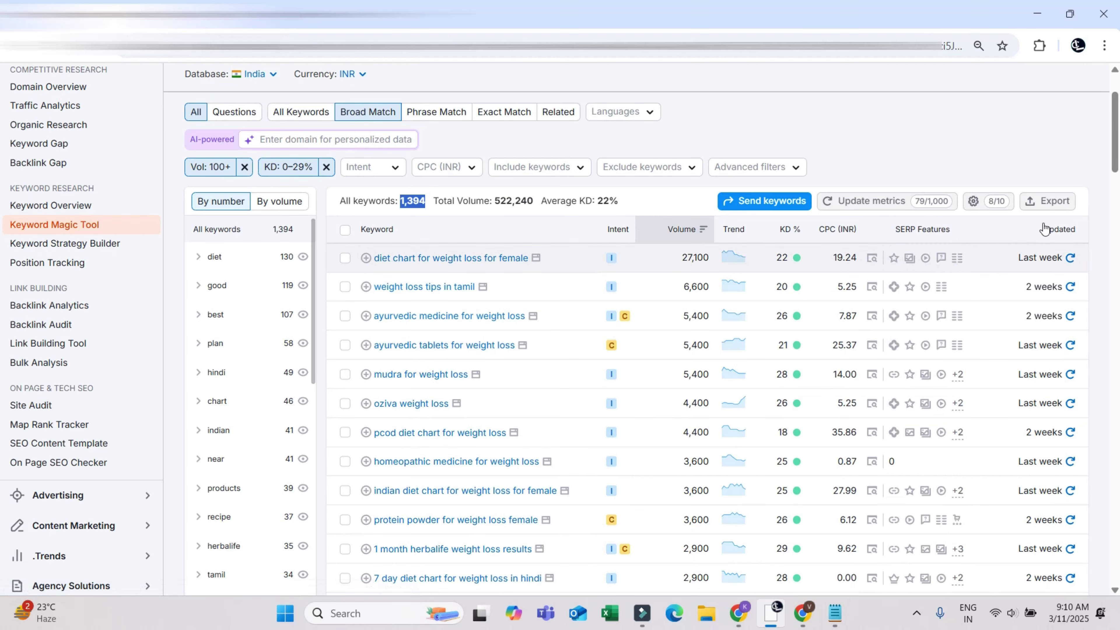
{"action": "left_click", "coordinate": [1066, 204]}
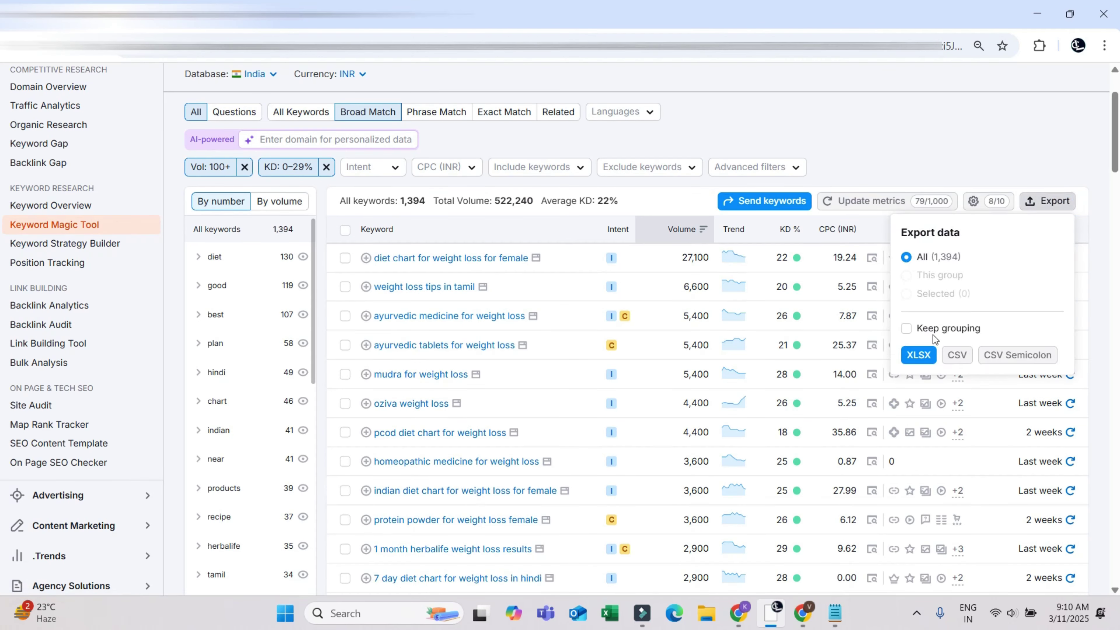
{"action": "left_click", "coordinate": [960, 357]}
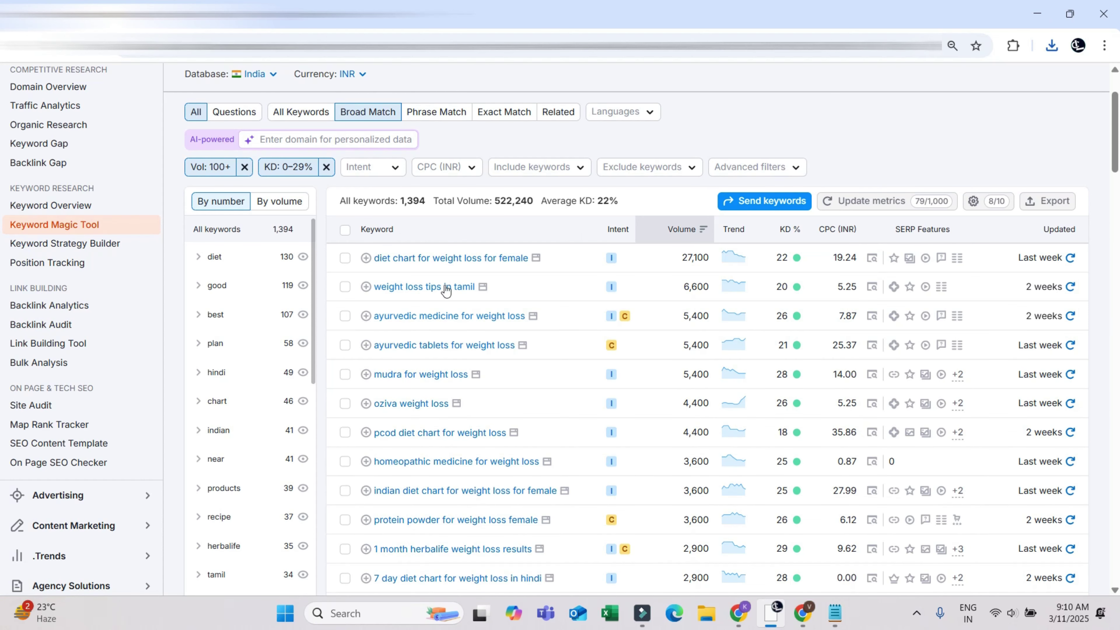
Step: Review the filtered weight loss keywords down to the end of the first page, checking volume and keyword difficulty
{"action": "scroll", "coordinate": [679, 314], "scroll_direction": "down", "scroll_amount": 3}
{"action": "scroll", "coordinate": [702, 381], "scroll_direction": "down", "scroll_amount": 20}
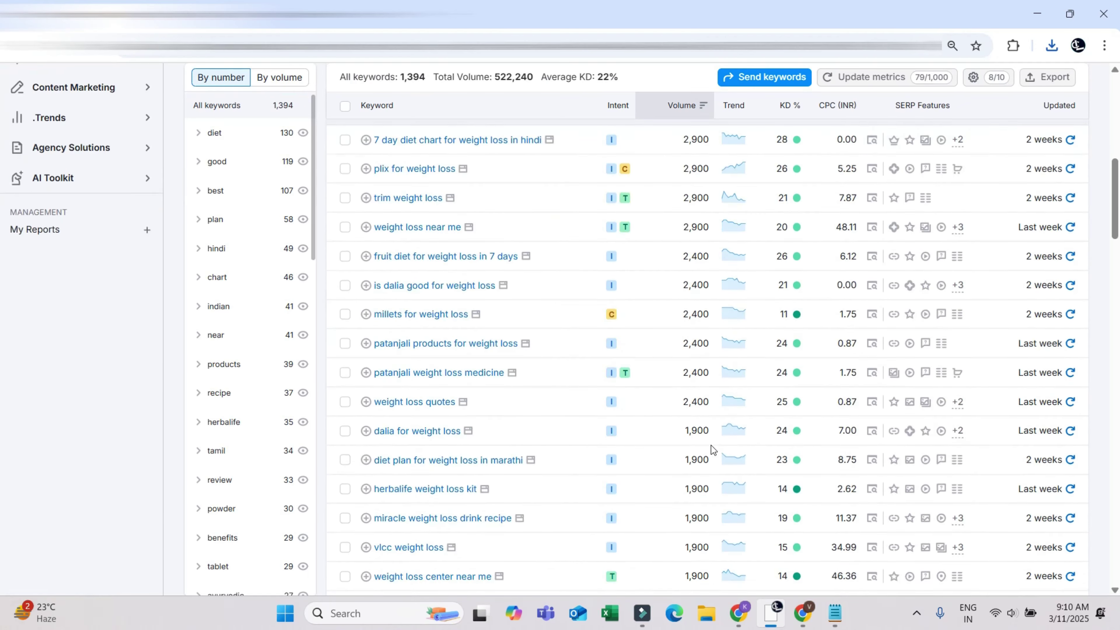
{"action": "scroll", "coordinate": [710, 422], "scroll_direction": "down", "scroll_amount": 15}
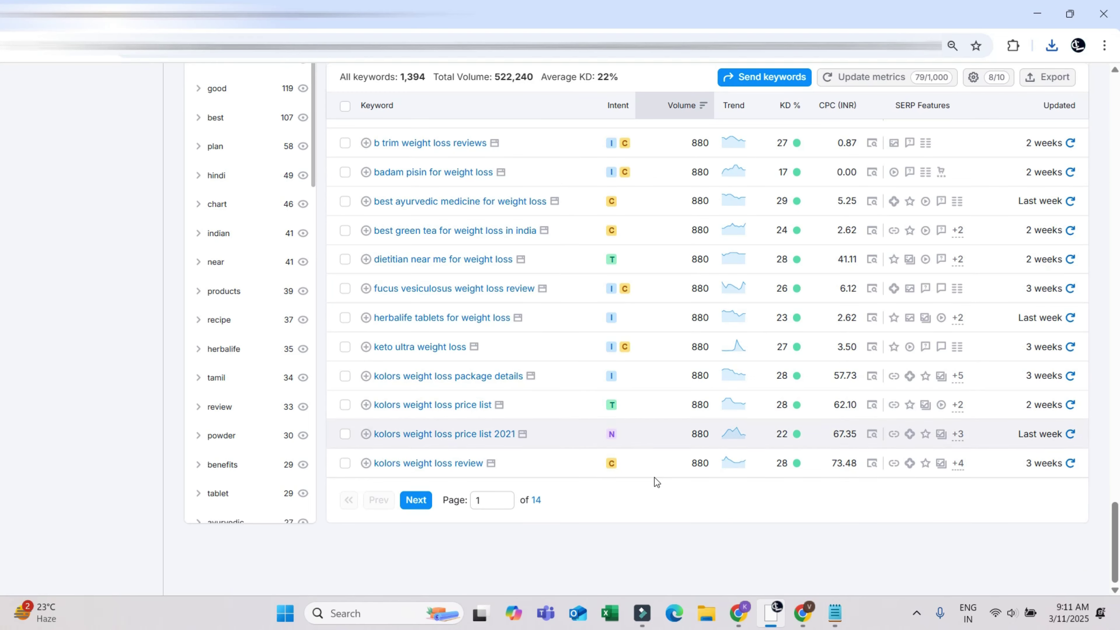
{"action": "scroll", "coordinate": [713, 392], "scroll_direction": "up", "scroll_amount": 8}
{"action": "scroll", "coordinate": [713, 389], "scroll_direction": "up", "scroll_amount": 20}
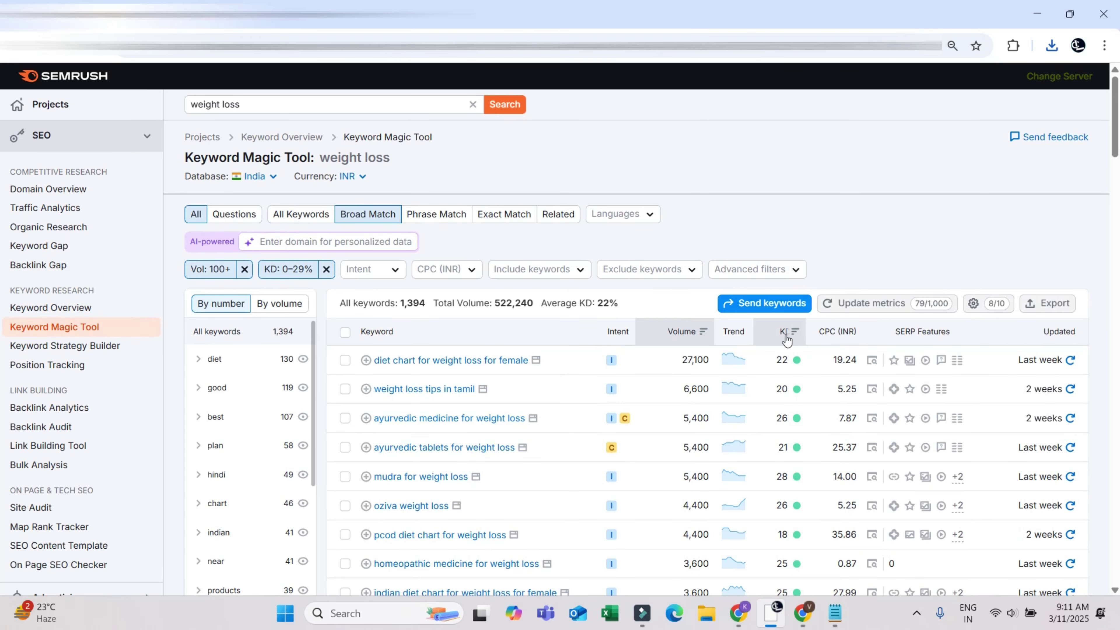
{"action": "scroll", "coordinate": [786, 383], "scroll_direction": "down", "scroll_amount": 10}
{"action": "scroll", "coordinate": [785, 387], "scroll_direction": "down", "scroll_amount": 20}
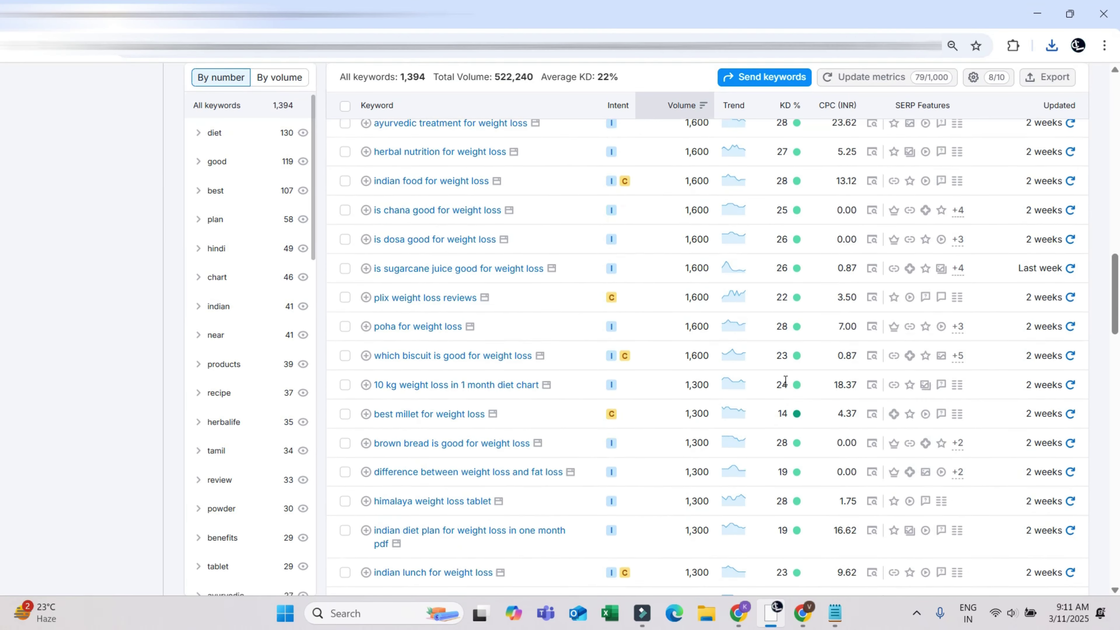
{"action": "scroll", "coordinate": [785, 460], "scroll_direction": "down", "scroll_amount": 10}
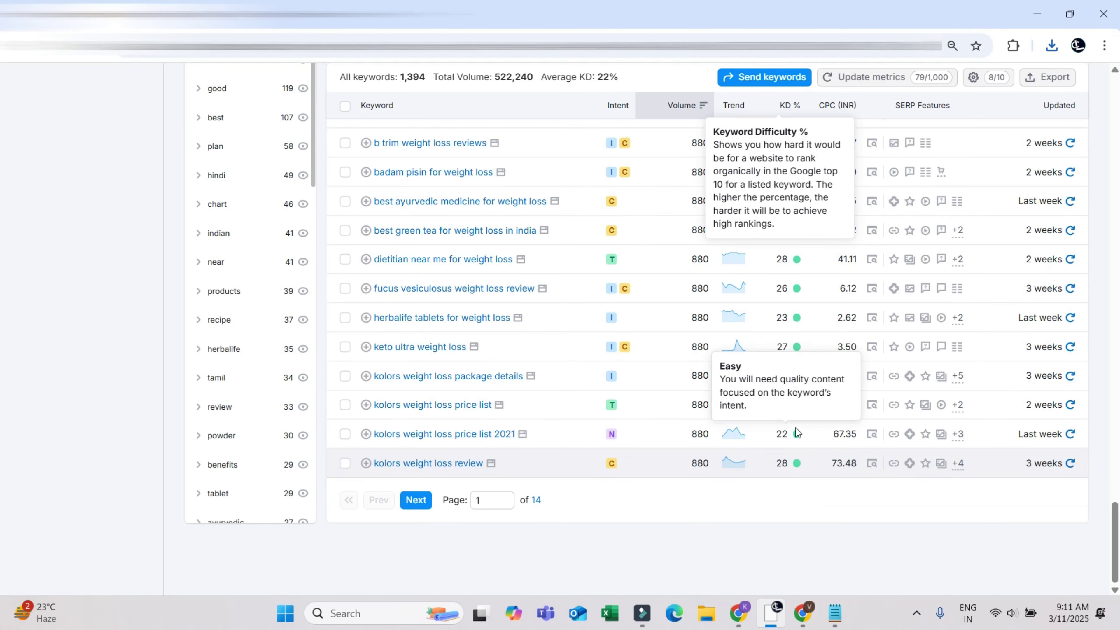
{"action": "scroll", "coordinate": [783, 516], "scroll_direction": "up", "scroll_amount": 4}
{"action": "scroll", "coordinate": [778, 380], "scroll_direction": "up", "scroll_amount": 5}
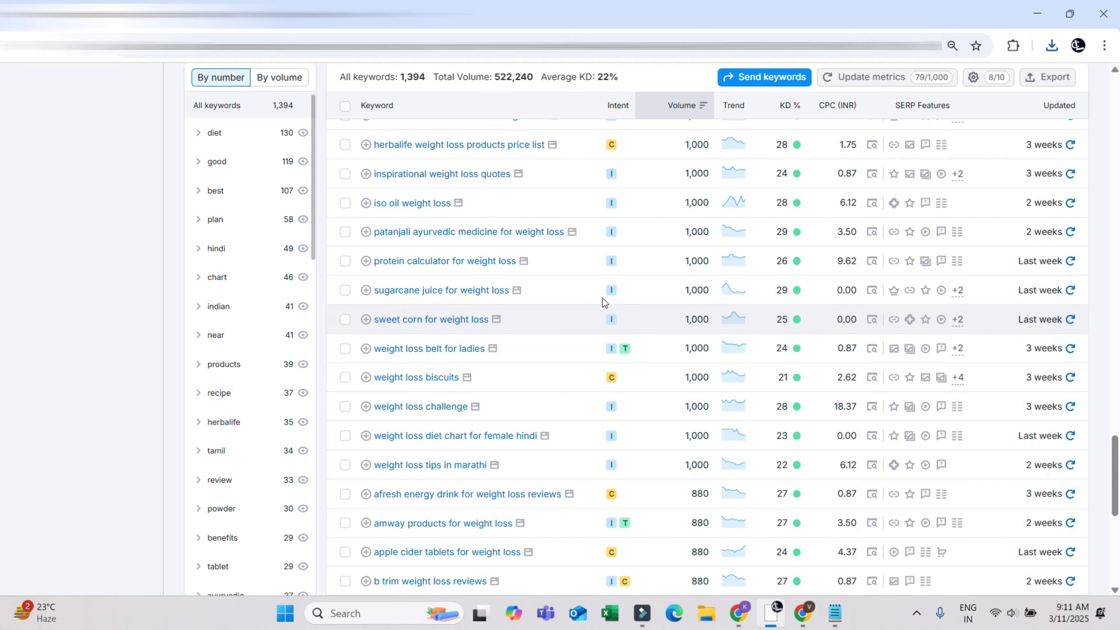
Step: Look back through the filtered keyword list for a promising weight loss keyword with a low keyword difficulty
{"action": "left_click_drag", "start_coordinate": [368, 287], "coordinate": [504, 290]}
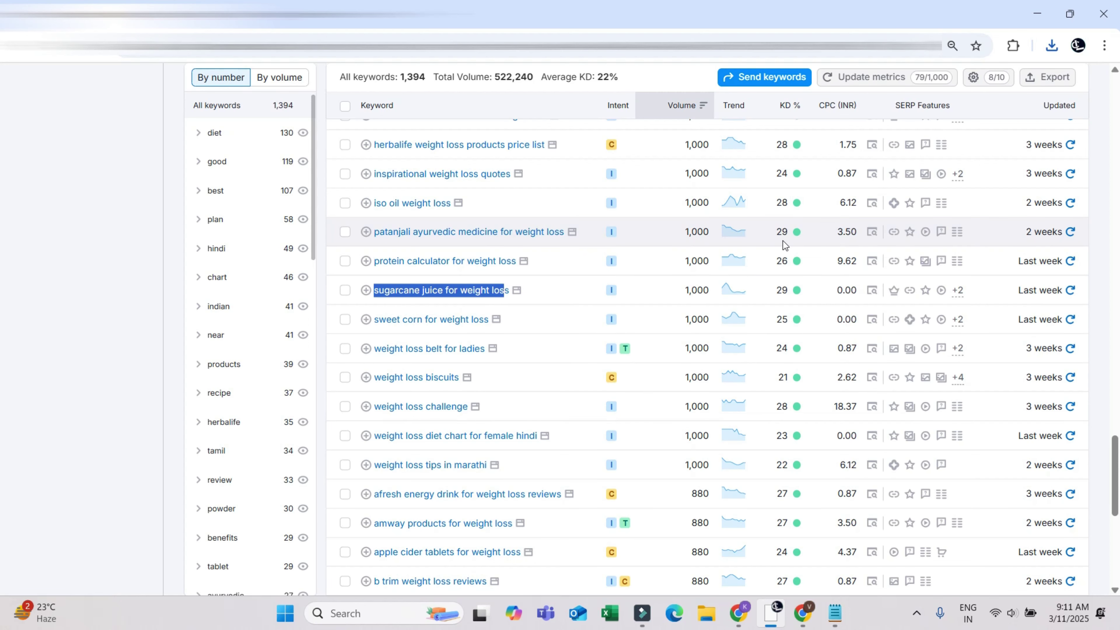
{"action": "scroll", "coordinate": [806, 322], "scroll_direction": "down", "scroll_amount": 7}
{"action": "scroll", "coordinate": [806, 301], "scroll_direction": "up", "scroll_amount": 13}
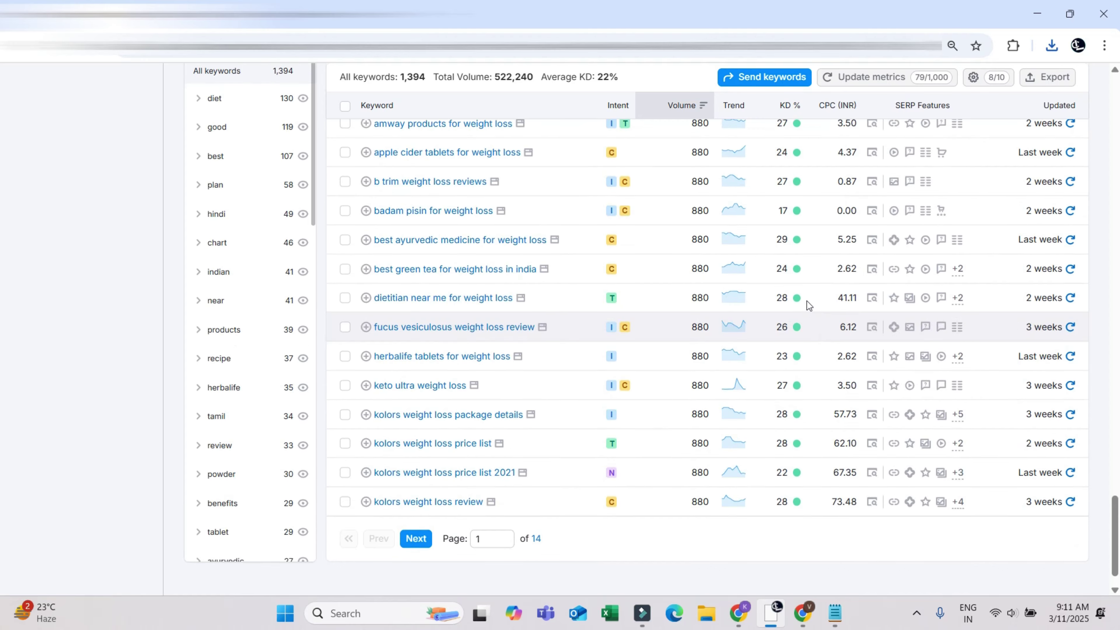
{"action": "scroll", "coordinate": [807, 297], "scroll_direction": "up", "scroll_amount": 7}
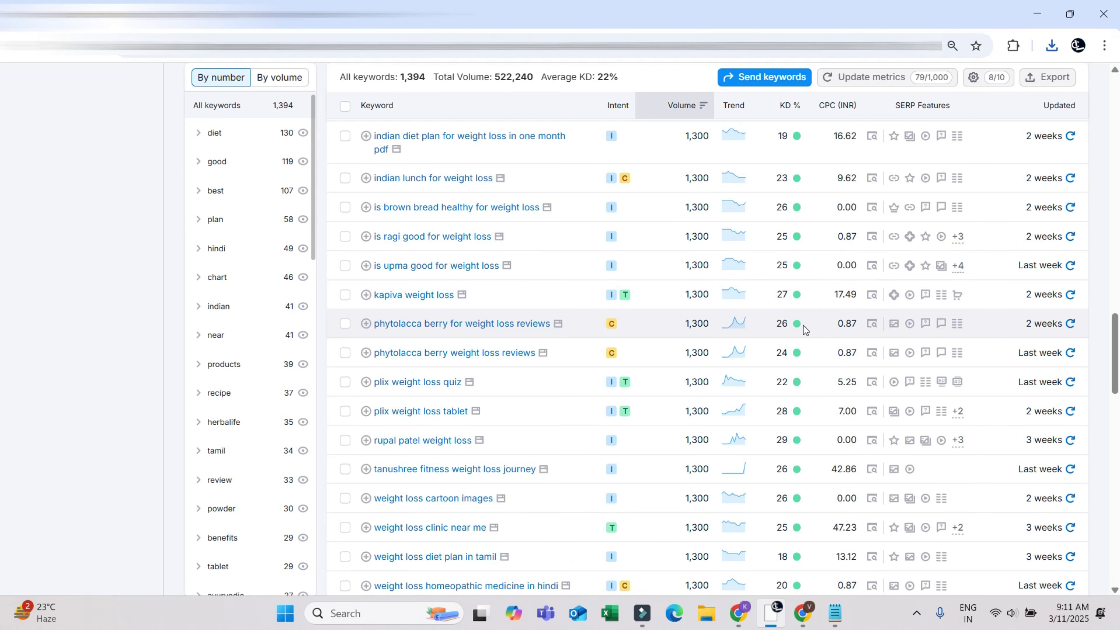
{"action": "scroll", "coordinate": [806, 327], "scroll_direction": "up", "scroll_amount": 4}
{"action": "scroll", "coordinate": [810, 330], "scroll_direction": "up", "scroll_amount": 2}
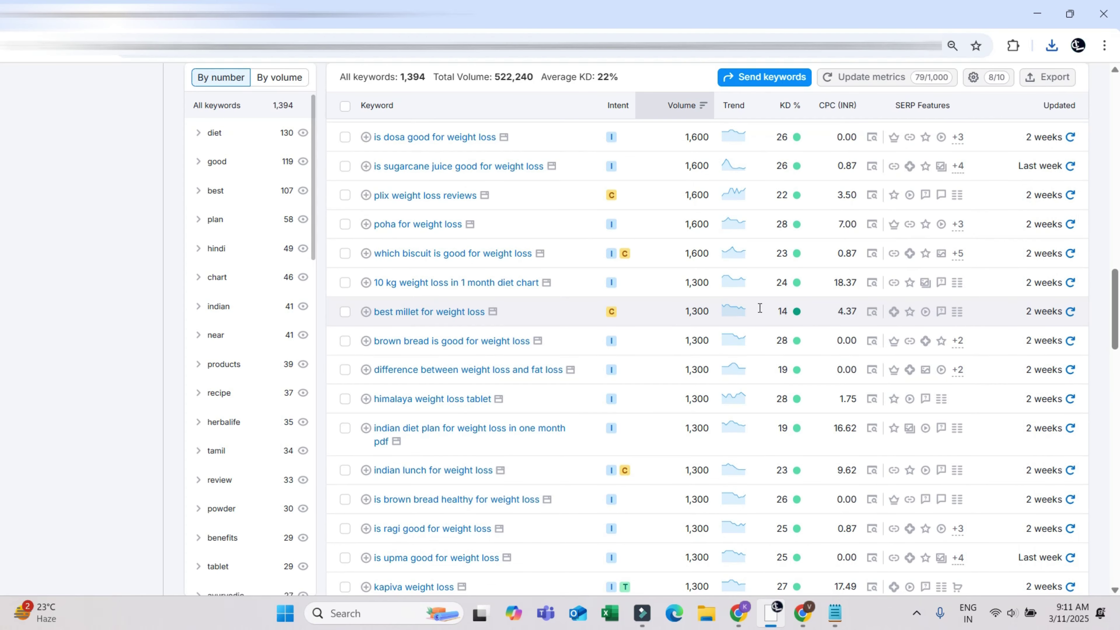
Step: Copy the keyword "best millet for weight loss" and search Google for it in a new incognito window
{"action": "left_click_drag", "start_coordinate": [373, 311], "coordinate": [483, 307]}
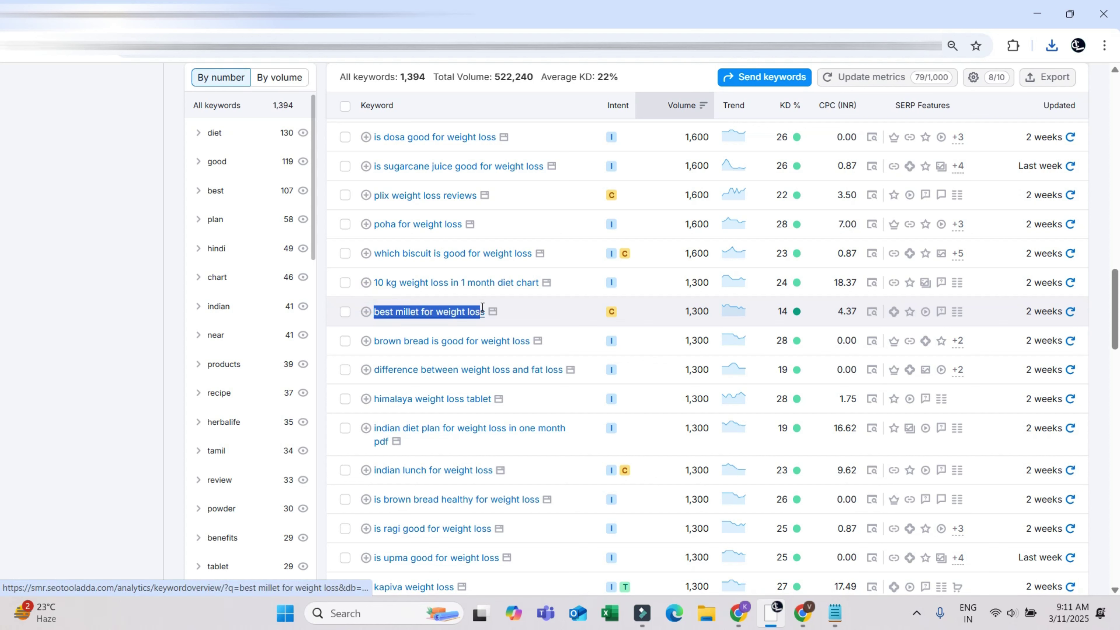
{"action": "mouse_move", "coordinate": [787, 317]}
{"action": "left_click_drag", "start_coordinate": [369, 300], "coordinate": [483, 318]}
{"action": "key", "text": "ctrl+c"}
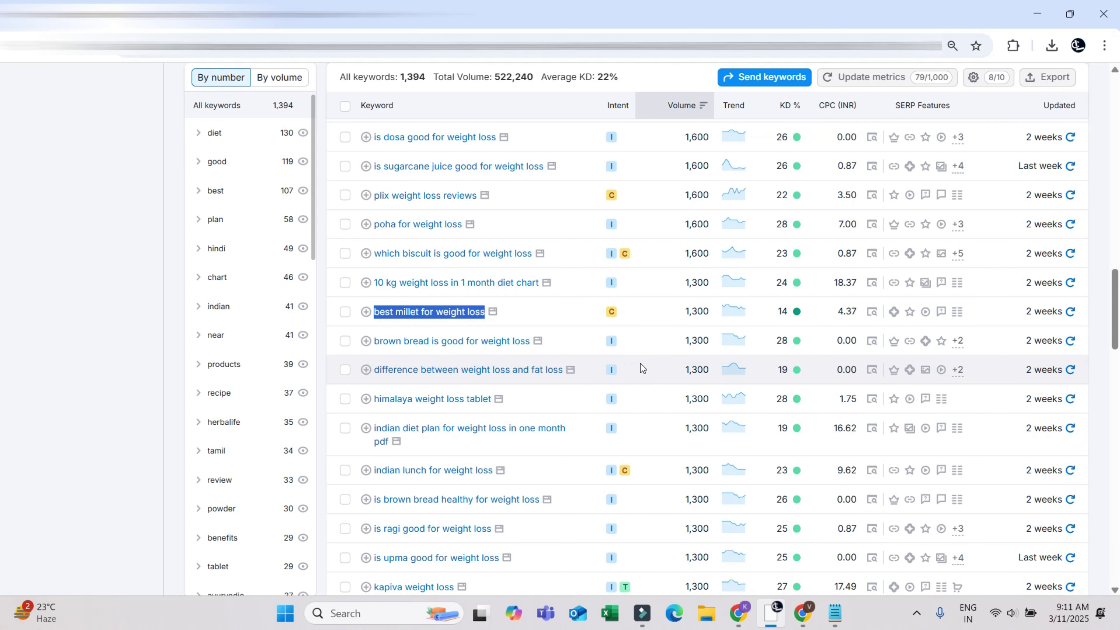
{"action": "key", "text": "ctrl+shift+n"}
{"action": "key", "text": "ctrl+v"}
{"action": "key", "text": "Return"}
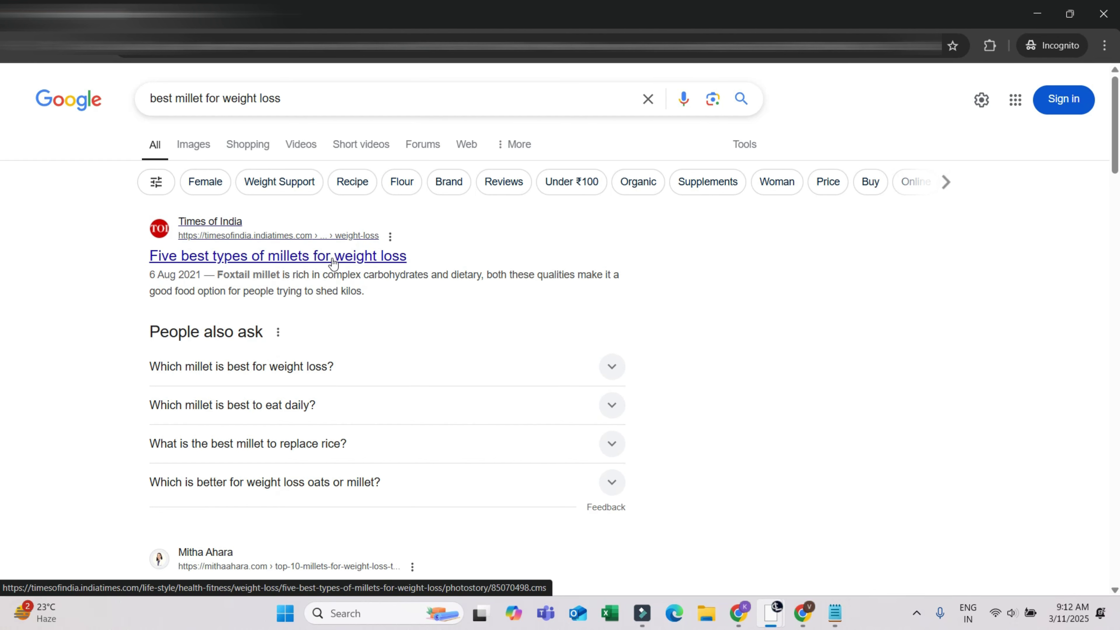
Step: Examine the Google results for "best millet for weight loss" to see which kinds of sites rank on the first page
{"action": "scroll", "coordinate": [374, 289], "scroll_direction": "down", "scroll_amount": 3}
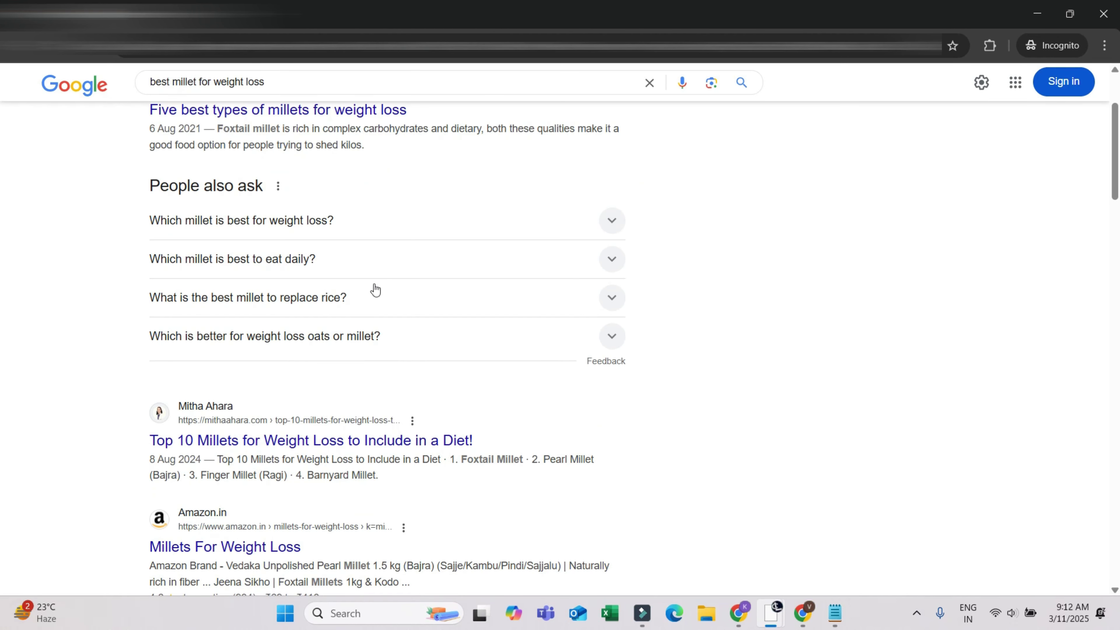
{"action": "scroll", "coordinate": [403, 307], "scroll_direction": "down", "scroll_amount": 8}
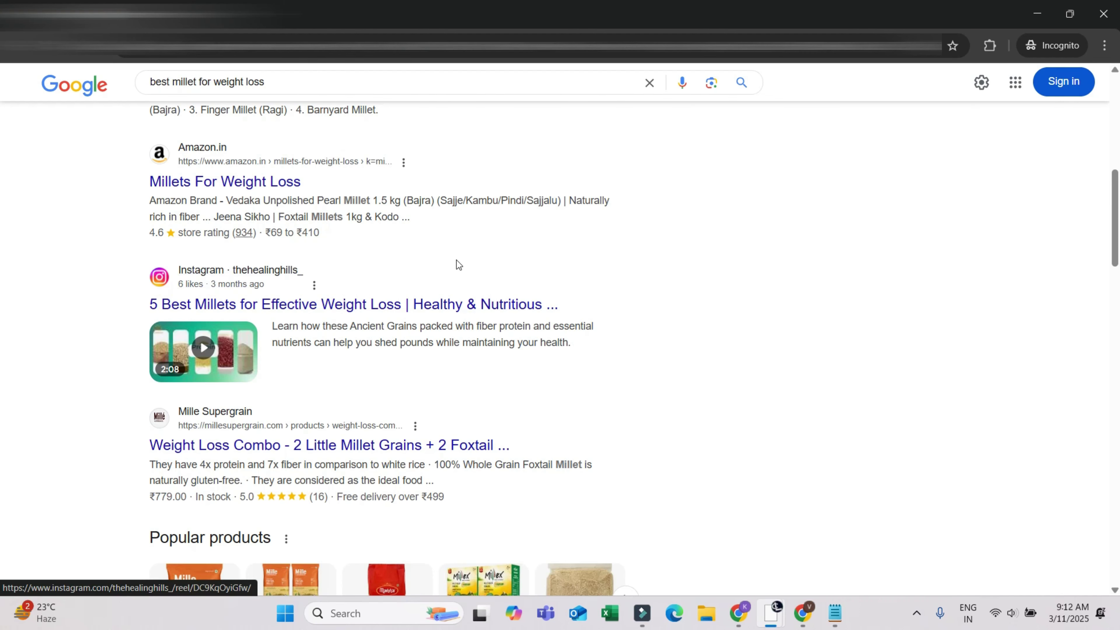
{"action": "scroll", "coordinate": [455, 260], "scroll_direction": "down", "scroll_amount": 10}
{"action": "scroll", "coordinate": [460, 268], "scroll_direction": "down", "scroll_amount": 15}
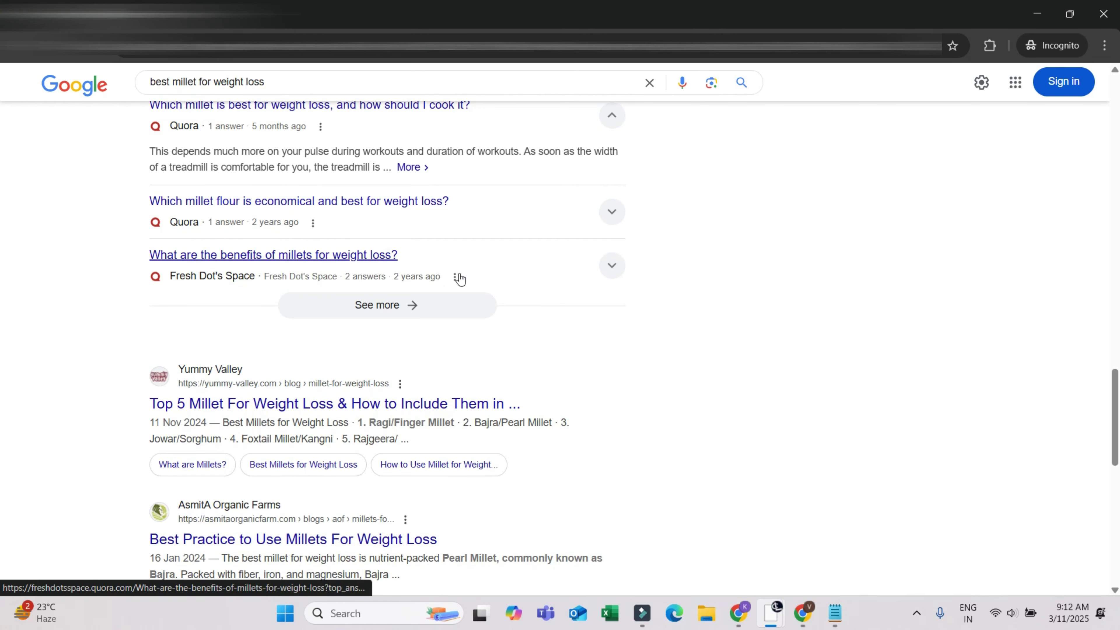
{"action": "scroll", "coordinate": [460, 278], "scroll_direction": "down", "scroll_amount": 8}
{"action": "key", "text": "alt+Tab"}
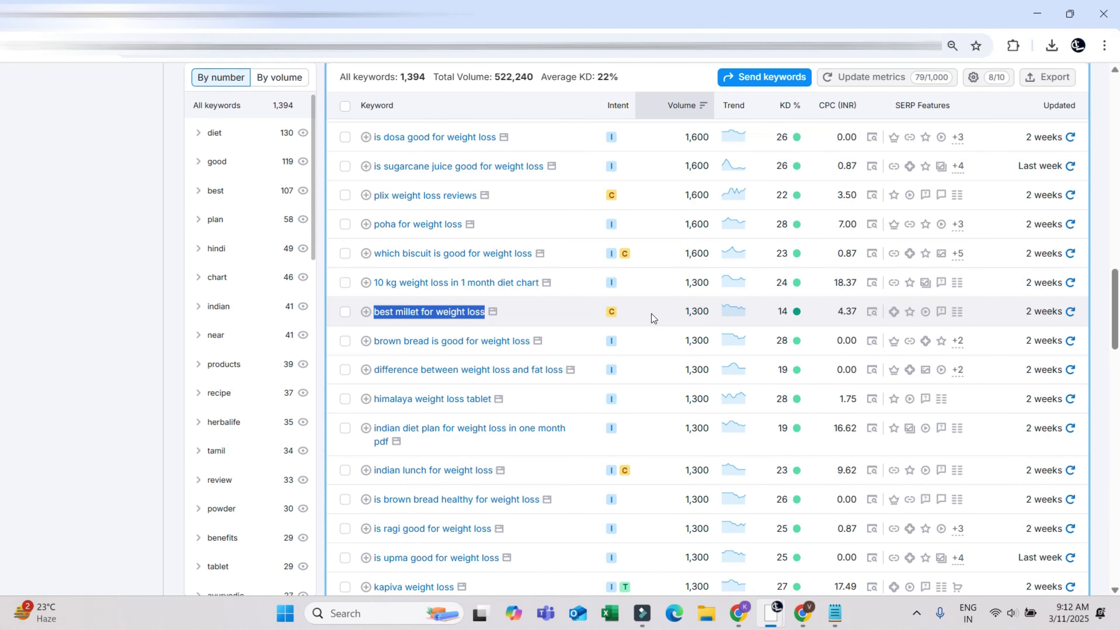
{"action": "key", "text": "alt+Tab"}
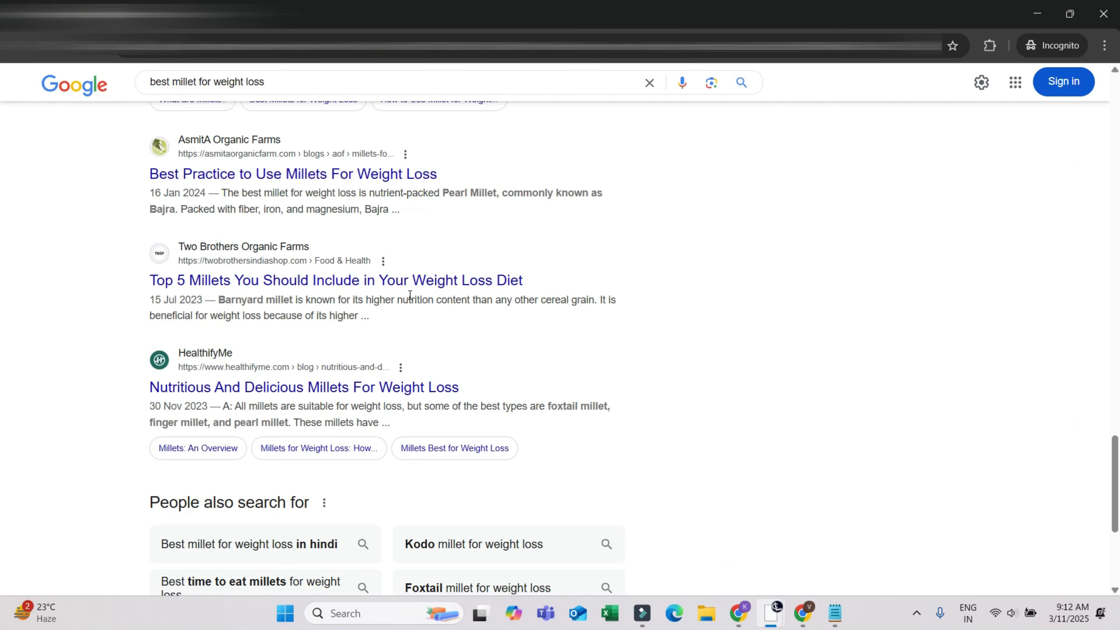
{"action": "scroll", "coordinate": [309, 256], "scroll_direction": "up", "scroll_amount": 10}
{"action": "scroll", "coordinate": [326, 279], "scroll_direction": "up", "scroll_amount": 19}
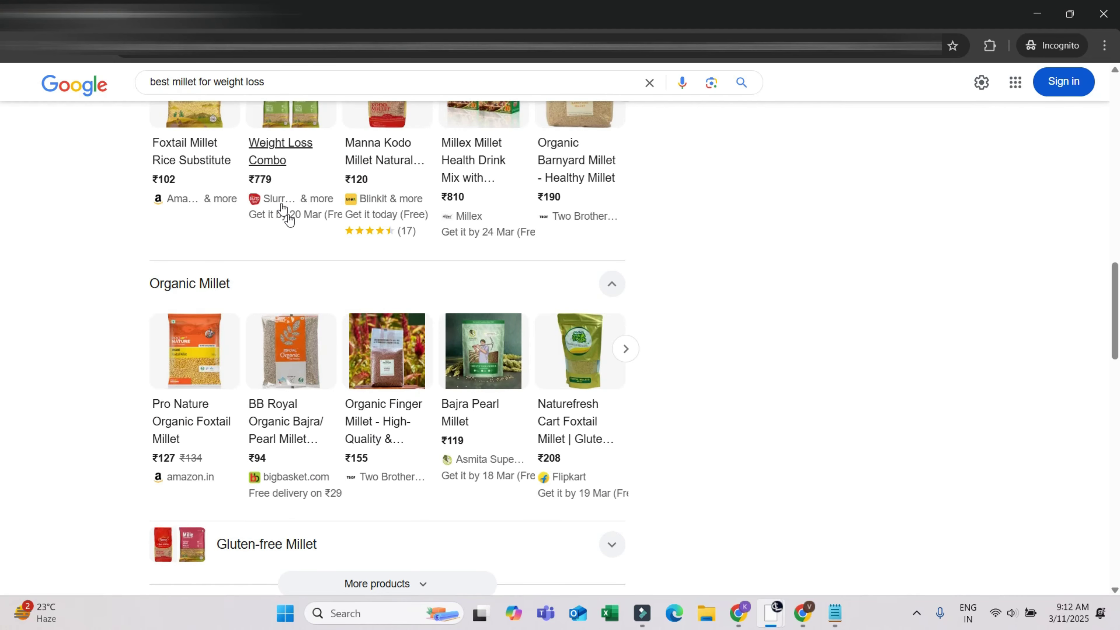
{"action": "scroll", "coordinate": [433, 361], "scroll_direction": "up", "scroll_amount": 7}
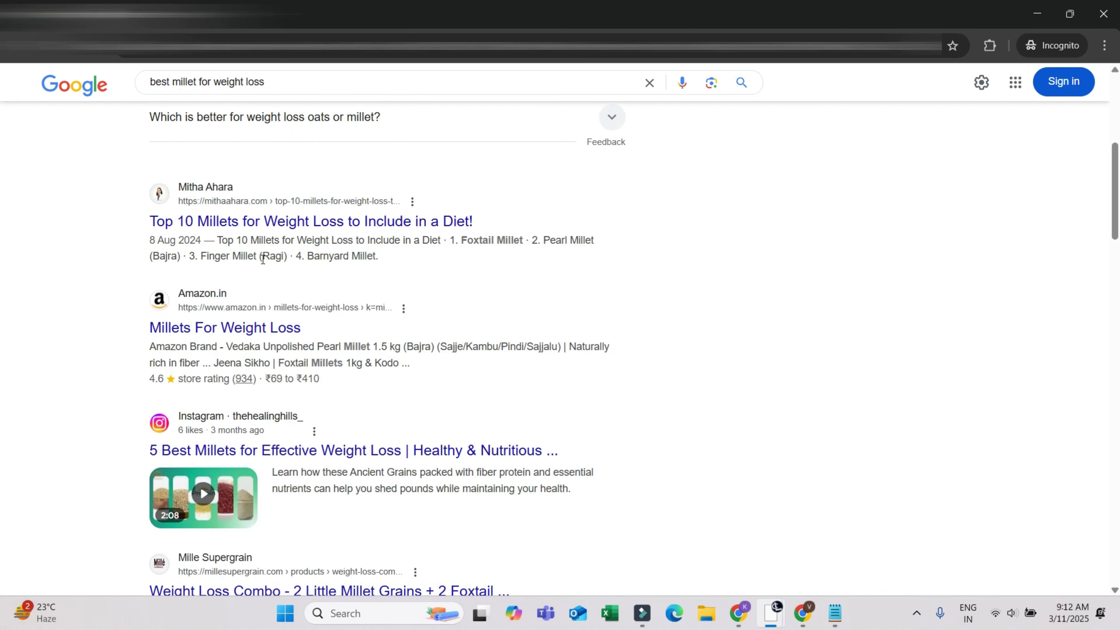
{"action": "scroll", "coordinate": [299, 315], "scroll_direction": "up", "scroll_amount": 5}
{"action": "scroll", "coordinate": [349, 318], "scroll_direction": "up", "scroll_amount": 3}
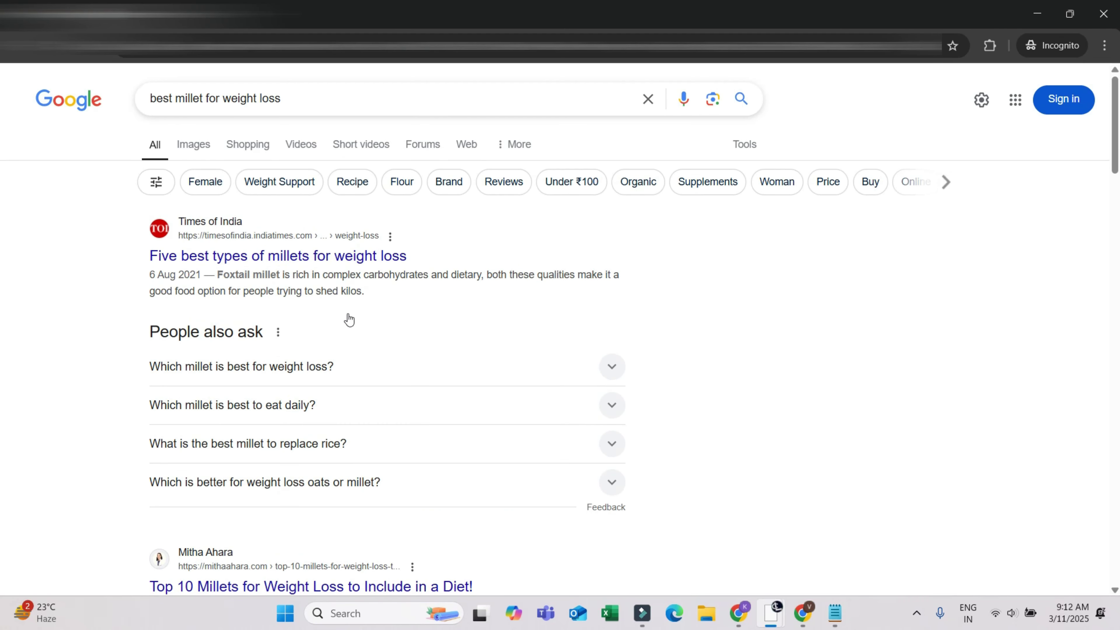
Step: Open the Times of India article "Five best types of millets for weight loss", examine its content and date, and return to the results
{"action": "left_click", "coordinate": [348, 258]}
{"action": "scroll", "coordinate": [405, 384], "scroll_direction": "down", "scroll_amount": 10}
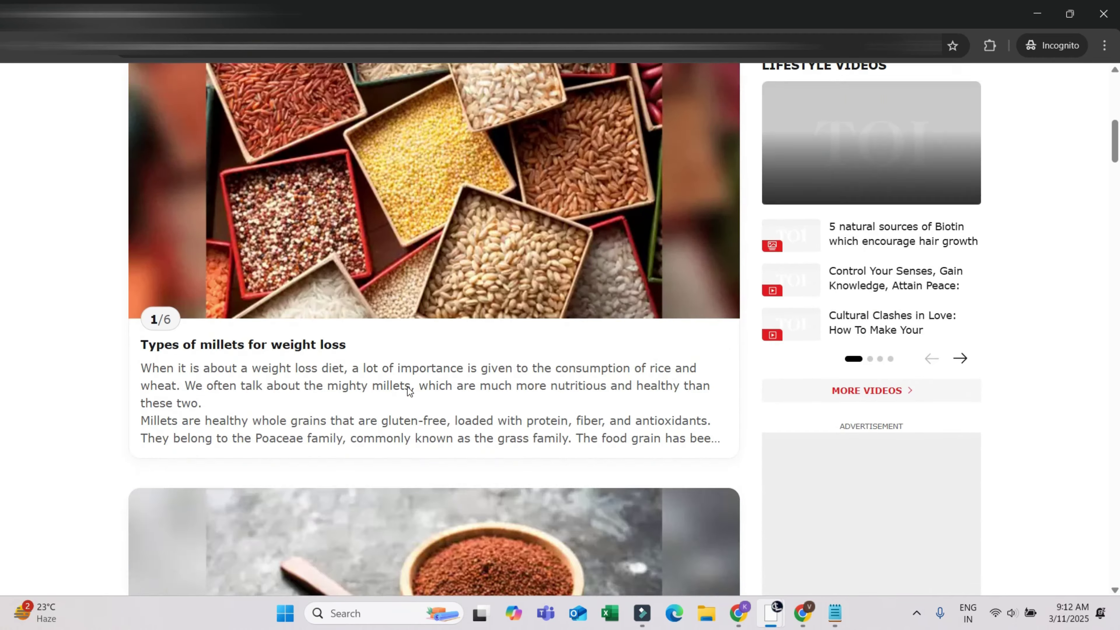
{"action": "scroll", "coordinate": [409, 388], "scroll_direction": "down", "scroll_amount": 20}
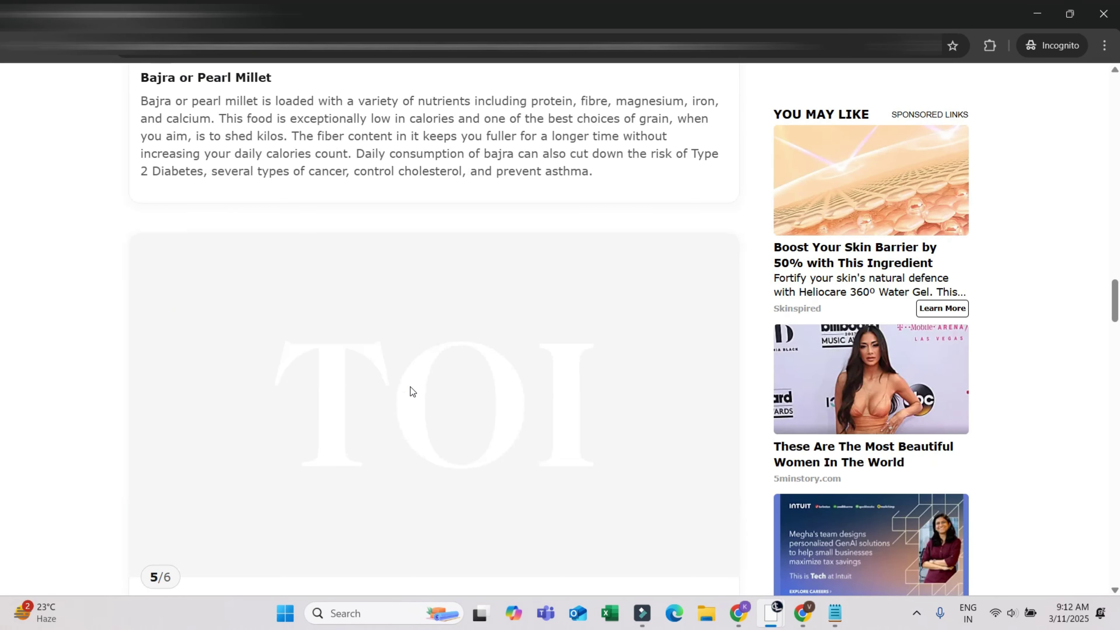
{"action": "scroll", "coordinate": [529, 480], "scroll_direction": "up", "scroll_amount": 4}
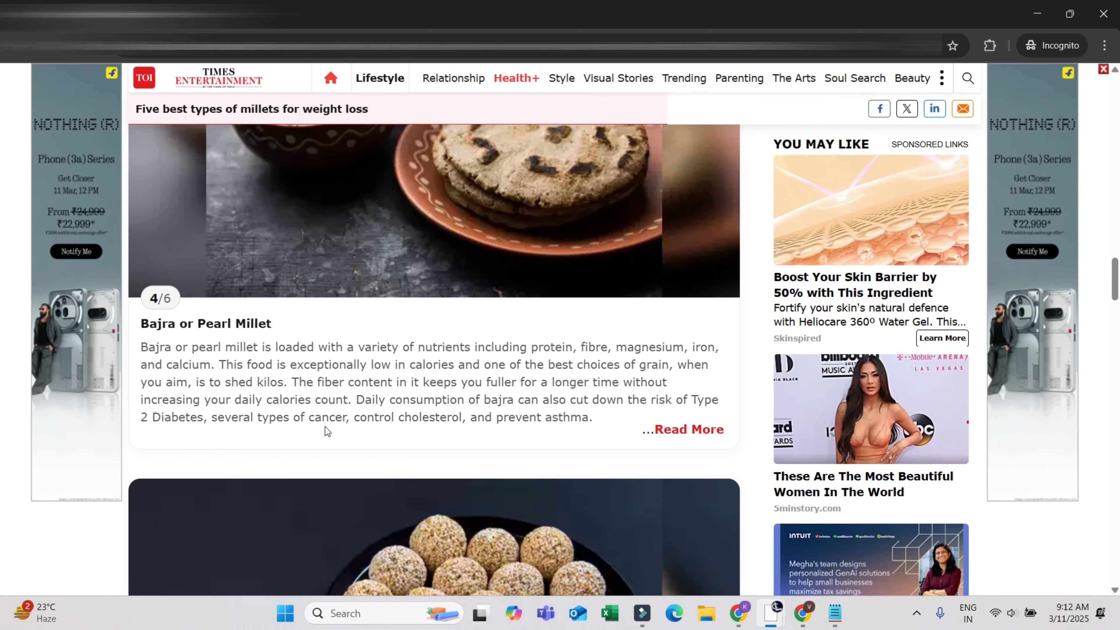
{"action": "scroll", "coordinate": [639, 476], "scroll_direction": "up", "scroll_amount": 2}
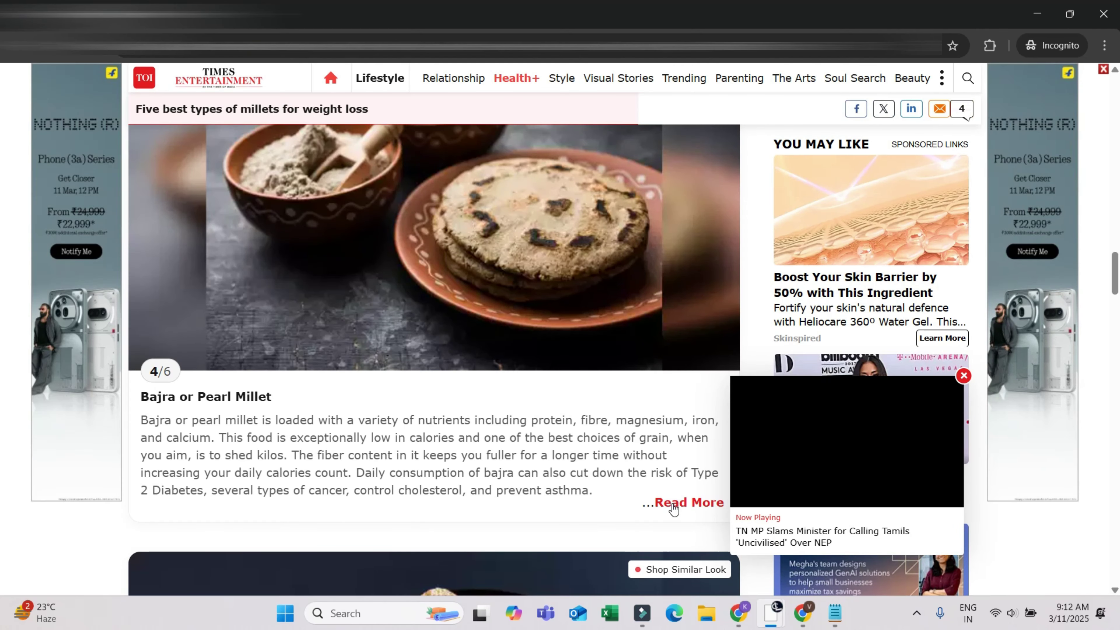
{"action": "scroll", "coordinate": [500, 364], "scroll_direction": "up", "scroll_amount": 1}
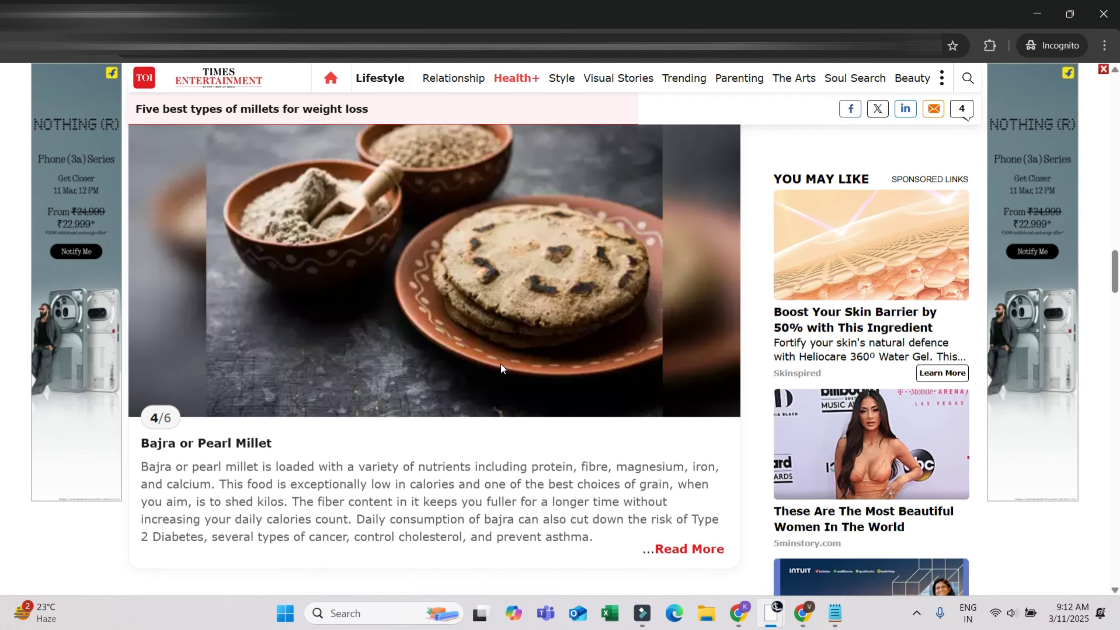
{"action": "scroll", "coordinate": [501, 365], "scroll_direction": "up", "scroll_amount": 15}
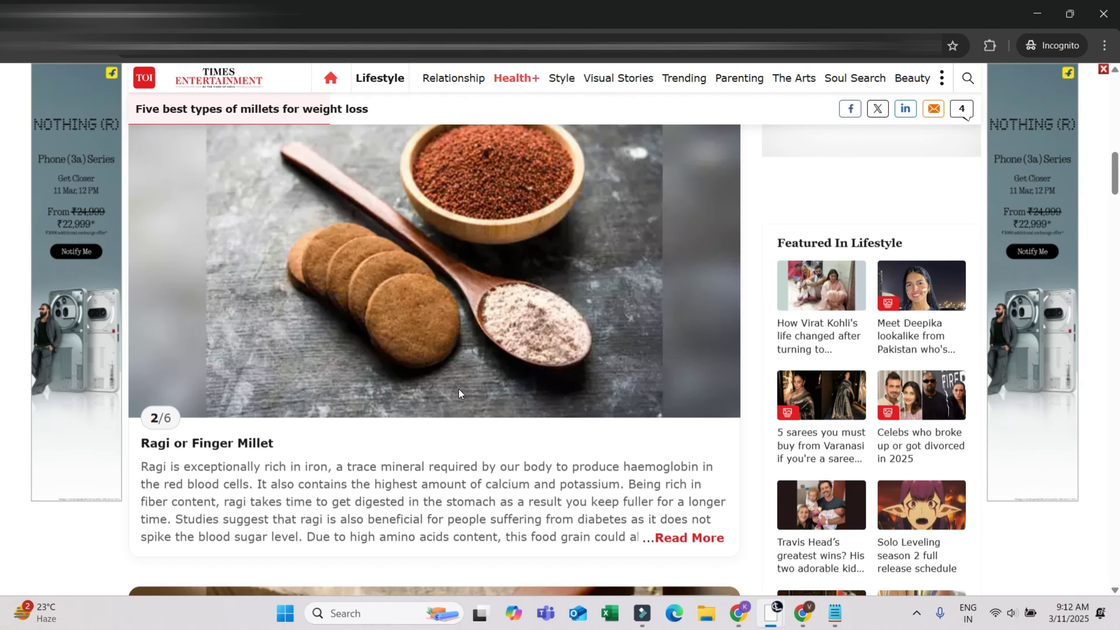
{"action": "scroll", "coordinate": [468, 400], "scroll_direction": "up", "scroll_amount": 15}
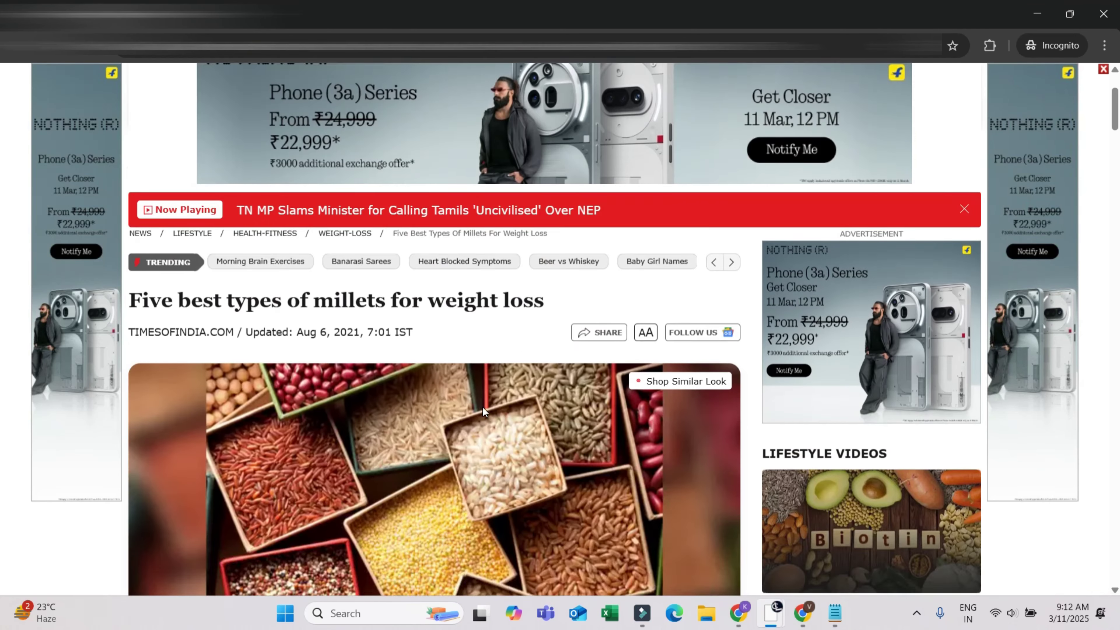
{"action": "scroll", "coordinate": [482, 407], "scroll_direction": "up", "scroll_amount": 2}
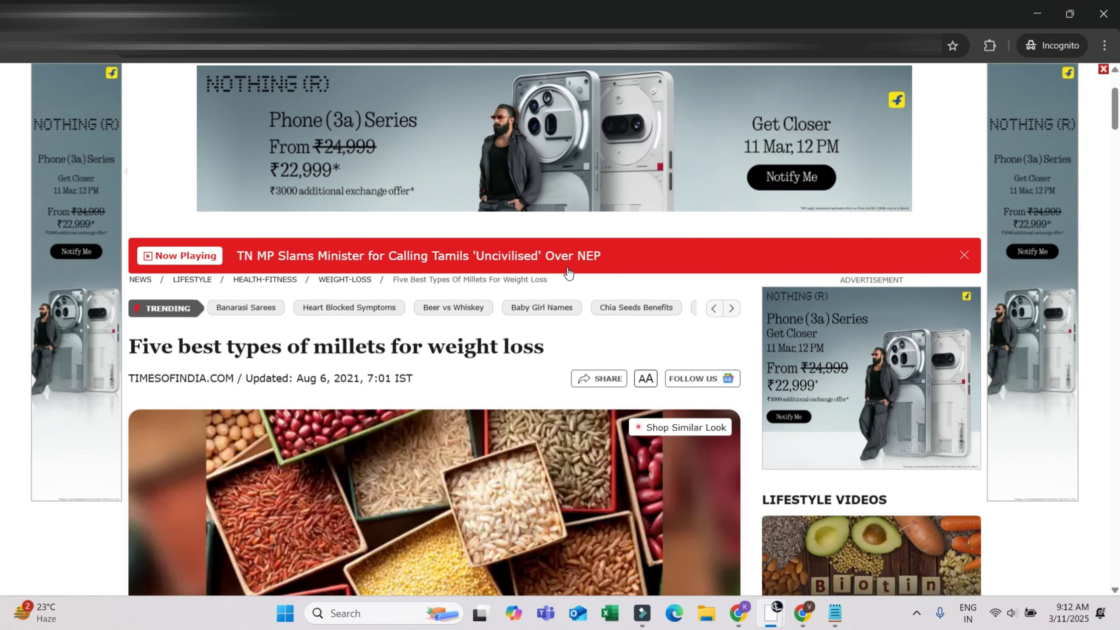
{"action": "scroll", "coordinate": [348, 447], "scroll_direction": "down", "scroll_amount": 15}
{"action": "scroll", "coordinate": [346, 443], "scroll_direction": "down", "scroll_amount": 20}
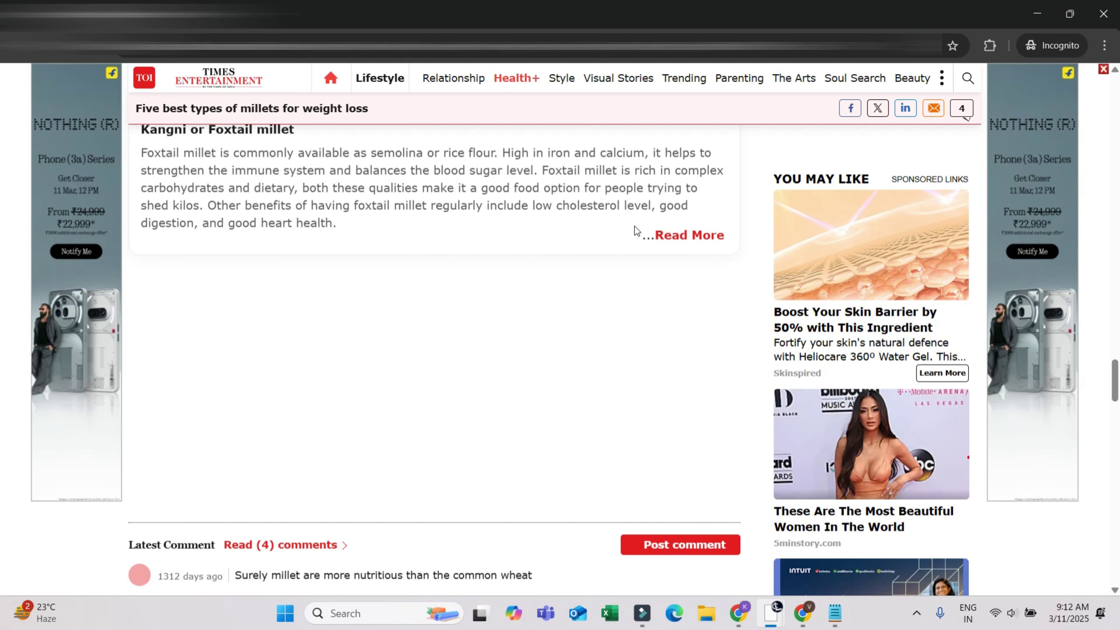
{"action": "scroll", "coordinate": [666, 270], "scroll_direction": "down", "scroll_amount": 15}
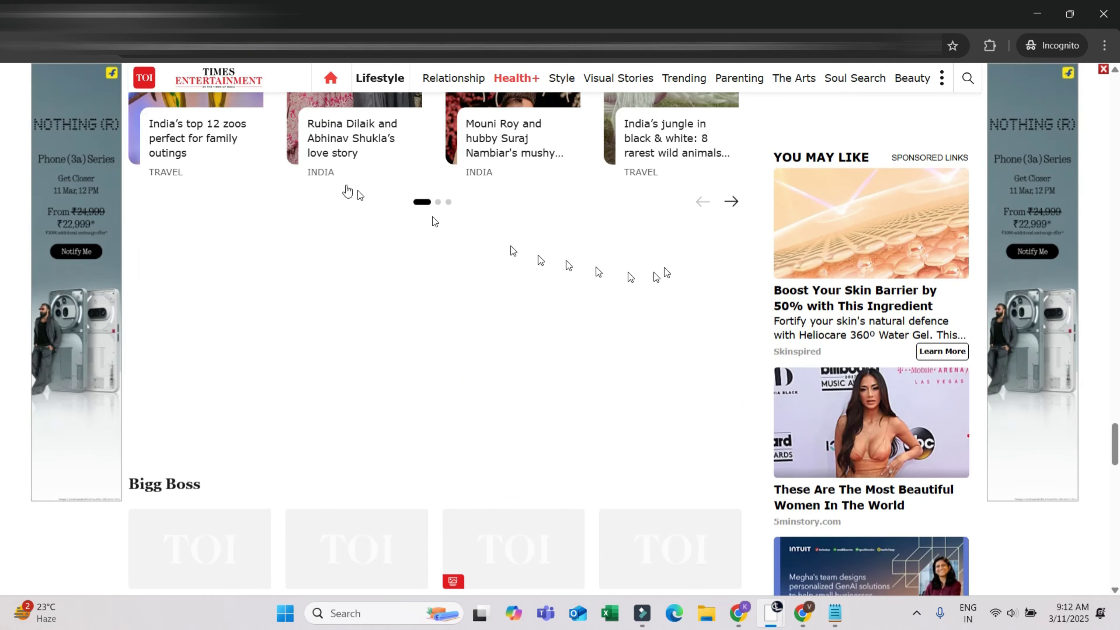
{"action": "key", "text": "alt+Left"}
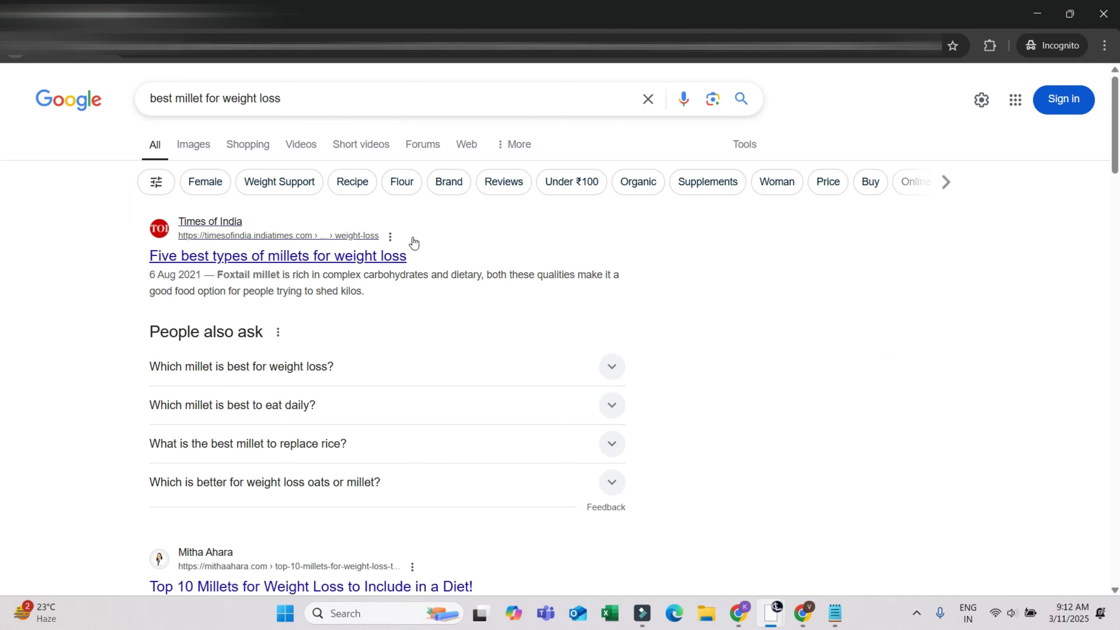
Step: Open the Yummy Valley article "Top 5 Millet For Weight Loss & How to Include Them in Your Diet" from the Google results
{"action": "scroll", "coordinate": [630, 443], "scroll_direction": "down", "scroll_amount": 7}
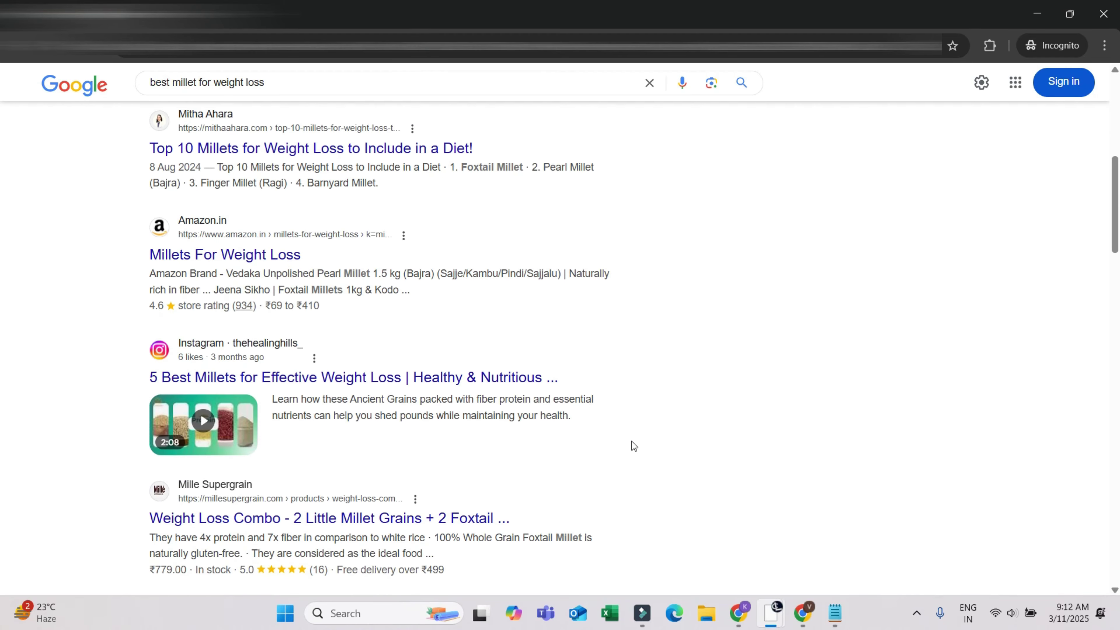
{"action": "scroll", "coordinate": [632, 443], "scroll_direction": "down", "scroll_amount": 18}
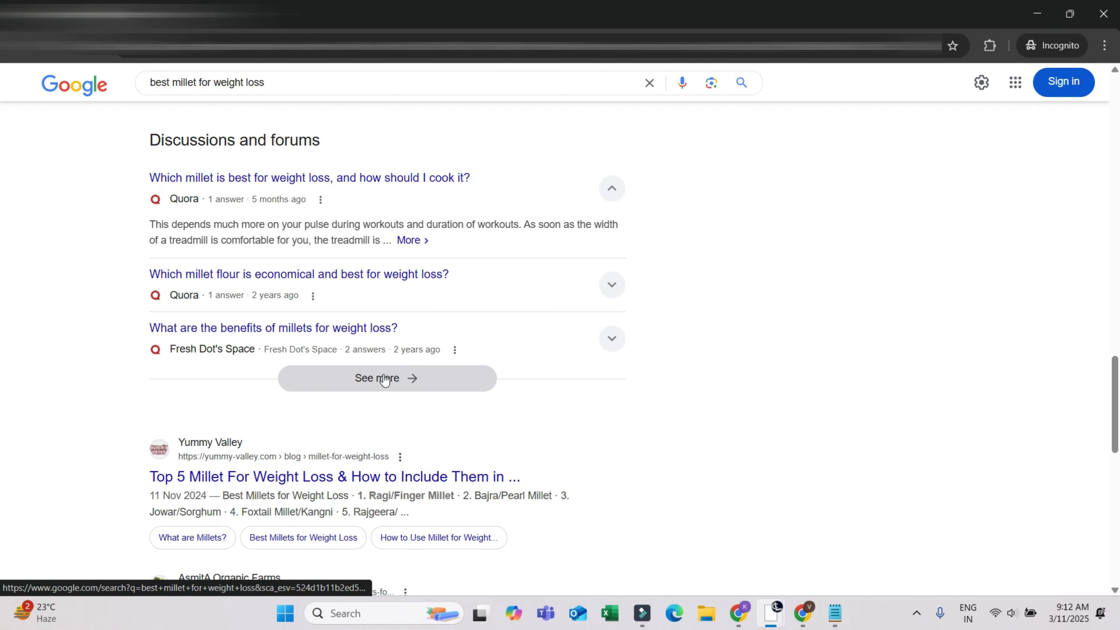
{"action": "scroll", "coordinate": [382, 383], "scroll_direction": "down", "scroll_amount": 4}
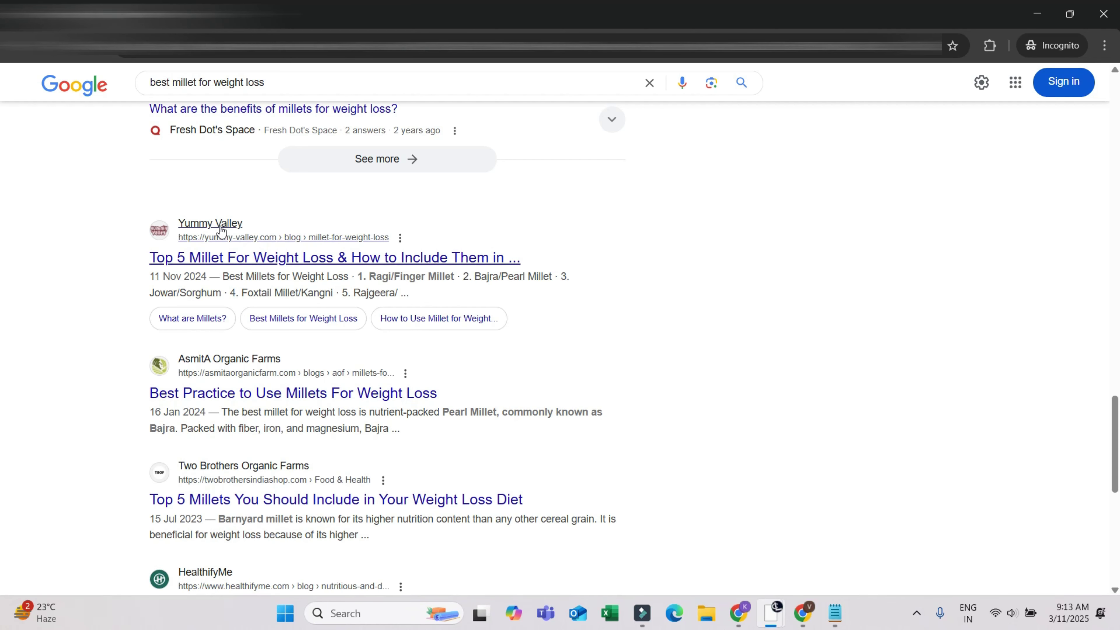
{"action": "left_click", "coordinate": [283, 260]}
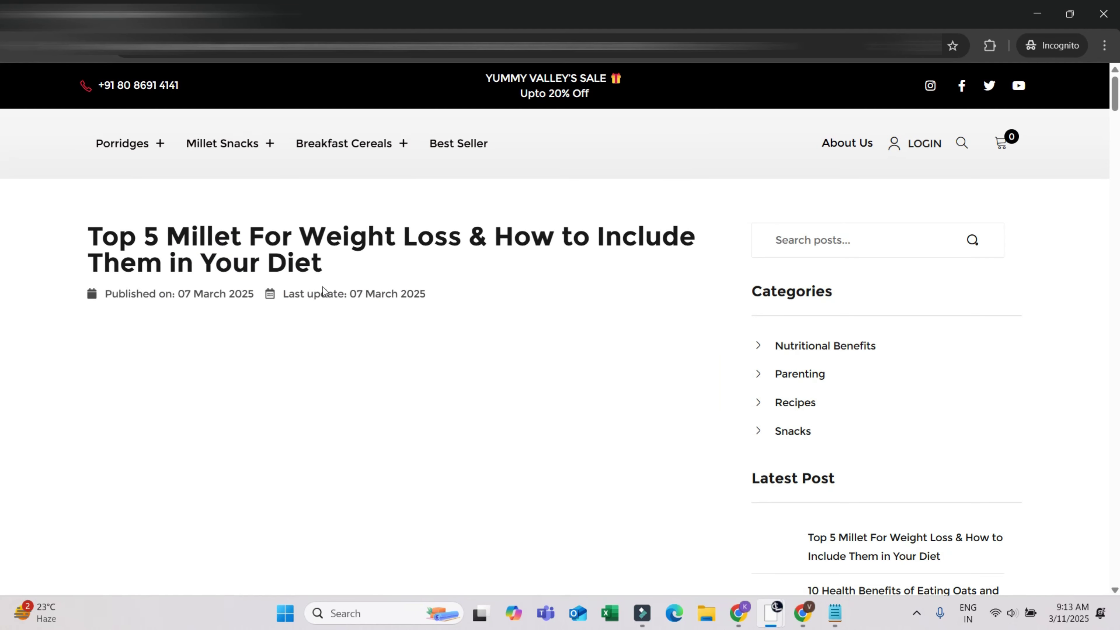
Step: Examine the Yummy Valley article's sections and the millet products promoted between them
{"action": "scroll", "coordinate": [444, 316], "scroll_direction": "down", "scroll_amount": 6}
{"action": "scroll", "coordinate": [443, 313], "scroll_direction": "down", "scroll_amount": 20}
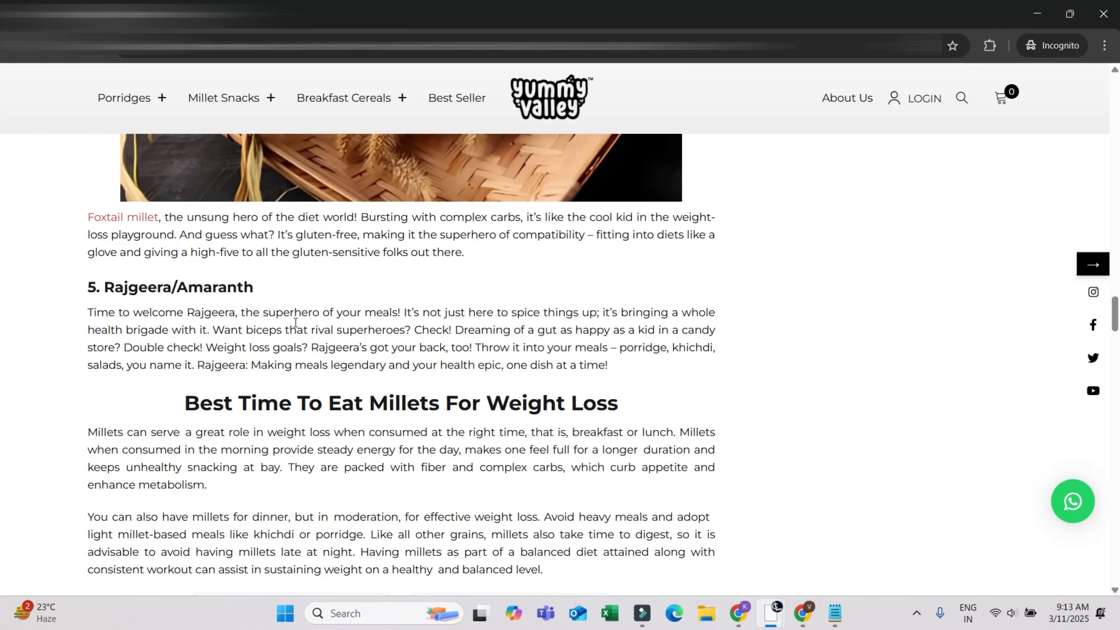
{"action": "scroll", "coordinate": [301, 330], "scroll_direction": "down", "scroll_amount": 8}
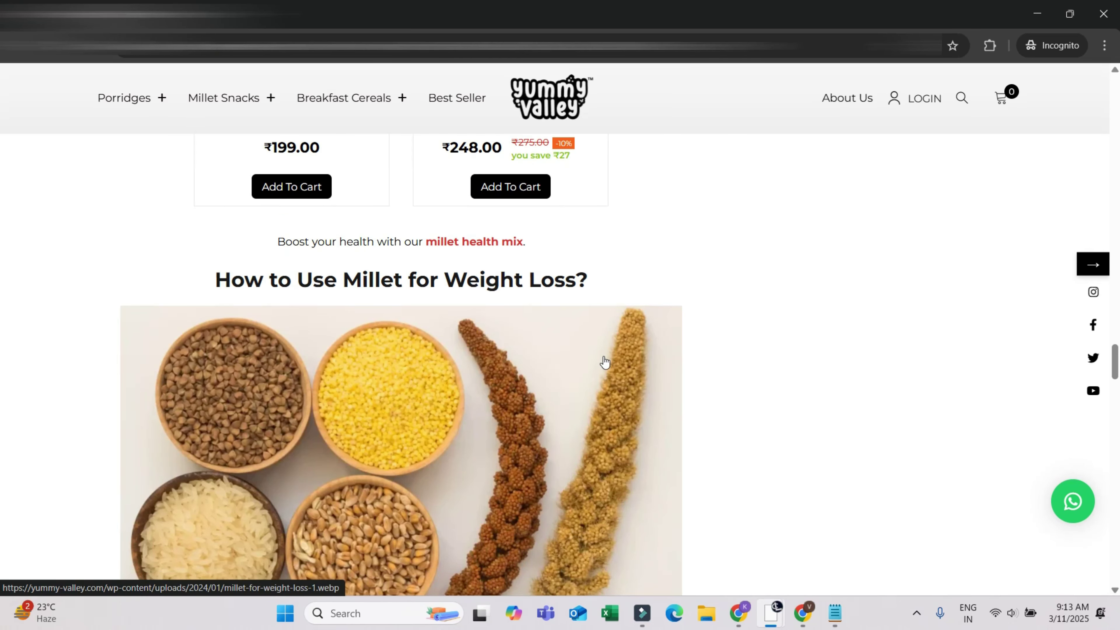
{"action": "scroll", "coordinate": [612, 335], "scroll_direction": "up", "scroll_amount": 5}
{"action": "scroll", "coordinate": [335, 370], "scroll_direction": "down", "scroll_amount": 5}
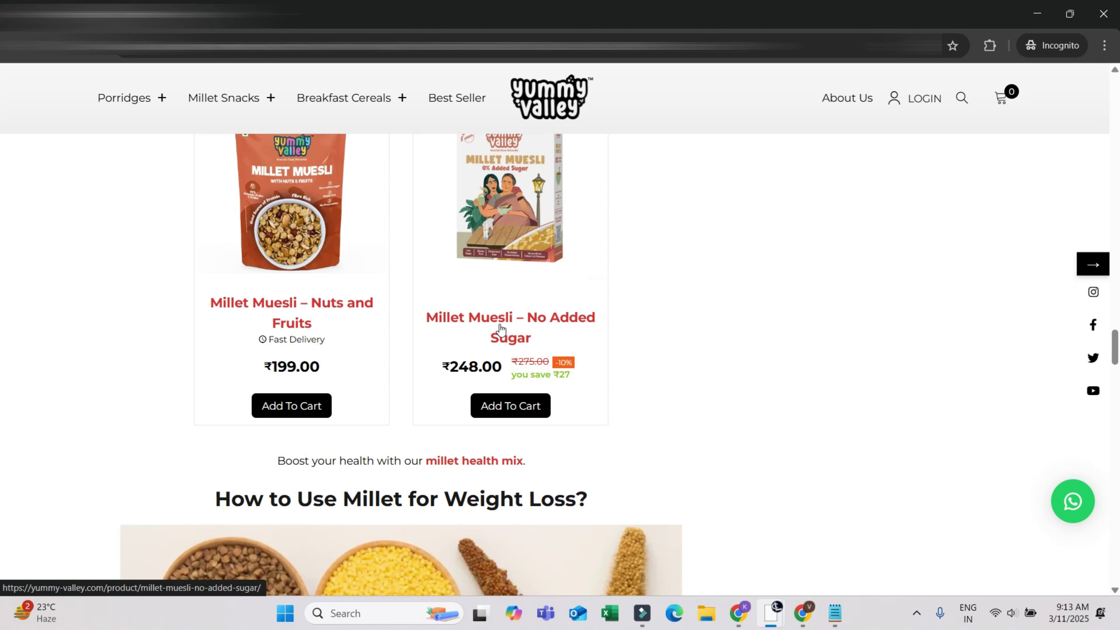
{"action": "scroll", "coordinate": [520, 399], "scroll_direction": "down", "scroll_amount": 6}
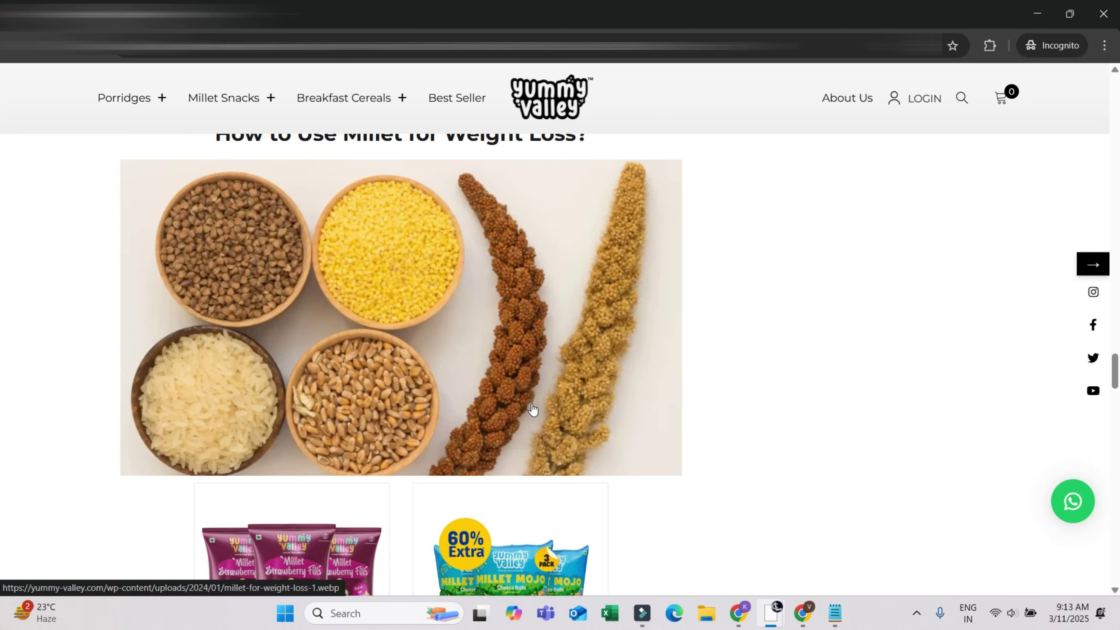
{"action": "scroll", "coordinate": [534, 411], "scroll_direction": "up", "scroll_amount": 6}
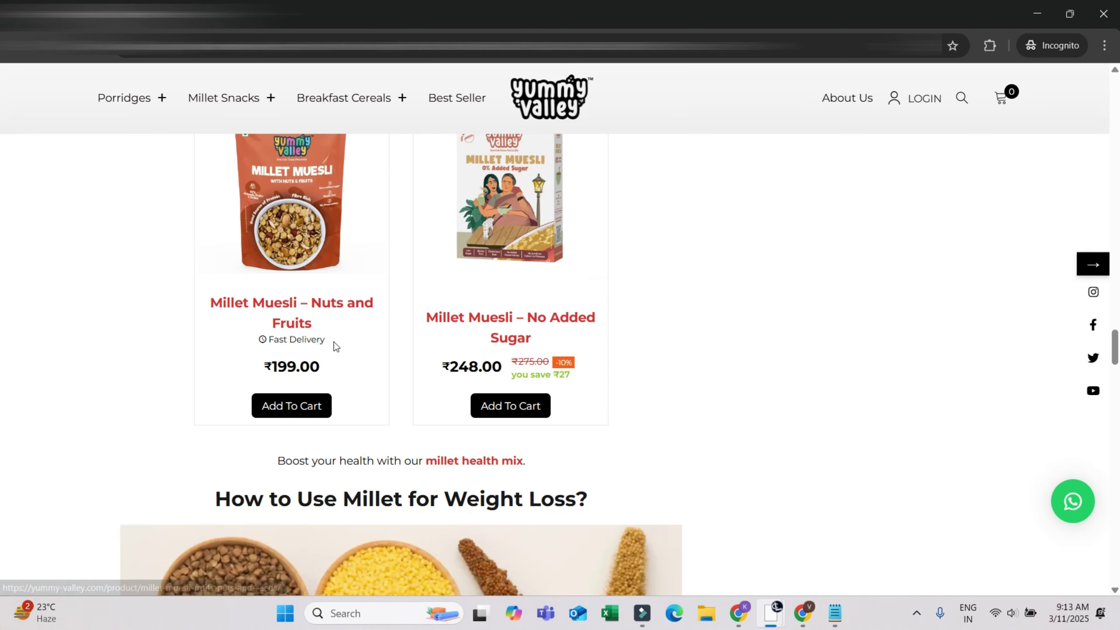
Step: Examine the rest of the Yummy Valley article, from the individual millet sections through the conclusion and FAQ
{"action": "scroll", "coordinate": [332, 345], "scroll_direction": "down", "scroll_amount": 6}
{"action": "scroll", "coordinate": [575, 337], "scroll_direction": "up", "scroll_amount": 10}
{"action": "scroll", "coordinate": [573, 335], "scroll_direction": "up", "scroll_amount": 15}
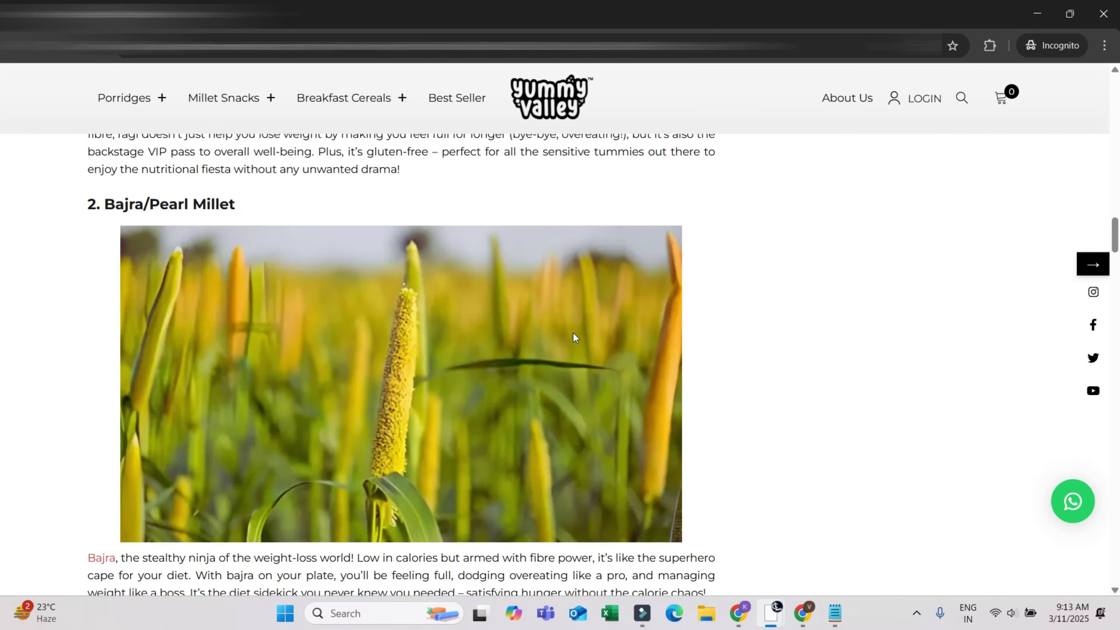
{"action": "scroll", "coordinate": [580, 350], "scroll_direction": "down", "scroll_amount": 12}
{"action": "scroll", "coordinate": [582, 357], "scroll_direction": "down", "scroll_amount": 20}
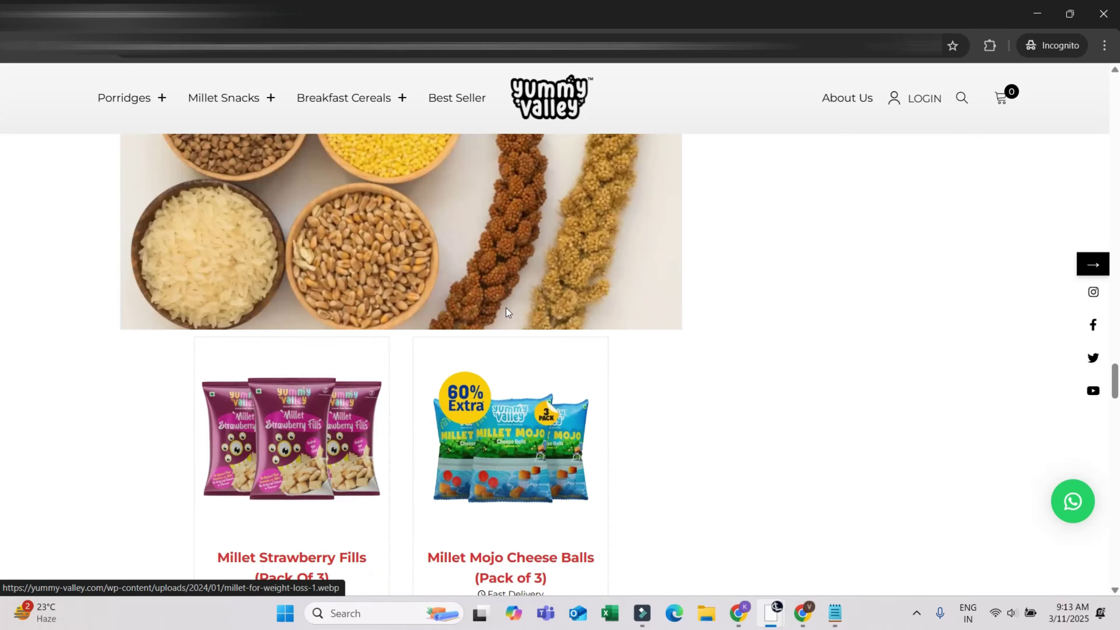
{"action": "scroll", "coordinate": [429, 277], "scroll_direction": "down", "scroll_amount": 15}
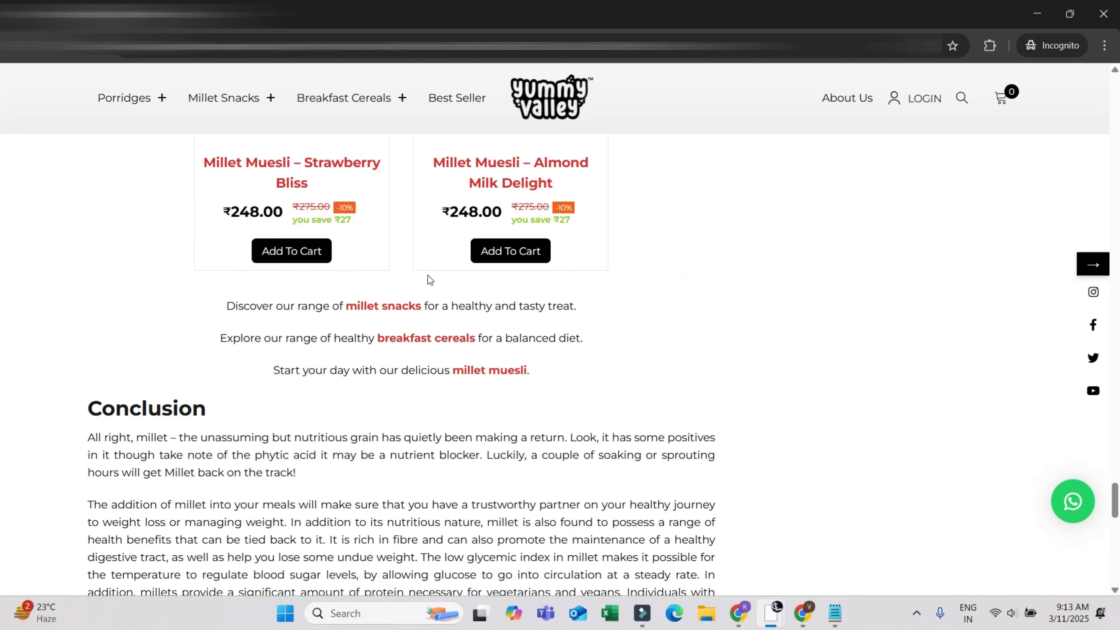
{"action": "scroll", "coordinate": [447, 283], "scroll_direction": "down", "scroll_amount": 8}
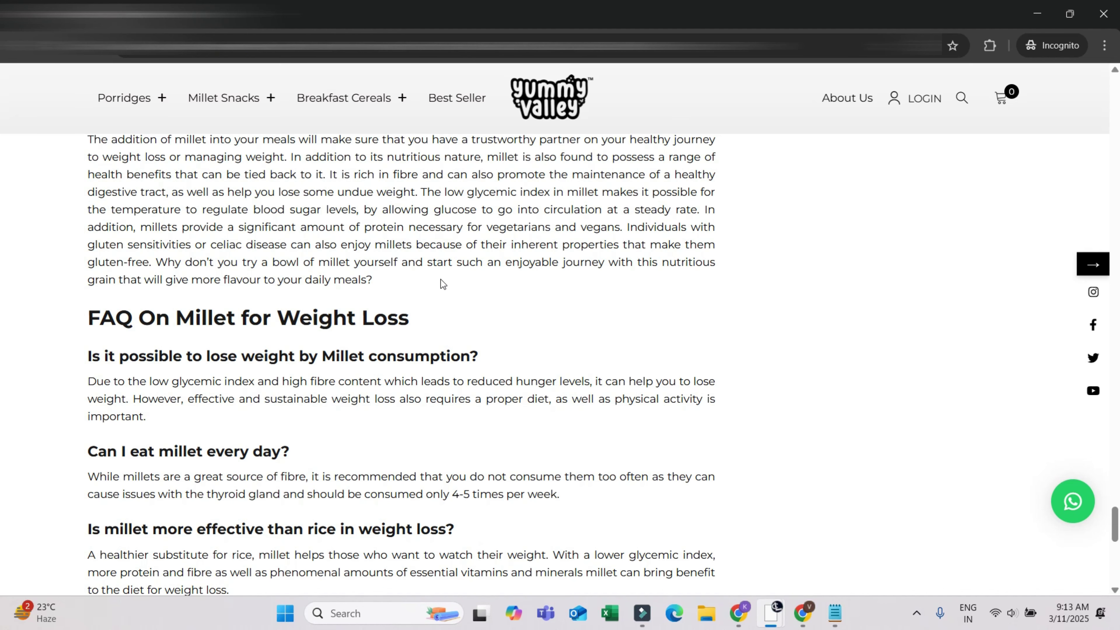
{"action": "scroll", "coordinate": [613, 238], "scroll_direction": "down", "scroll_amount": 10}
{"action": "scroll", "coordinate": [615, 240], "scroll_direction": "up", "scroll_amount": 4}
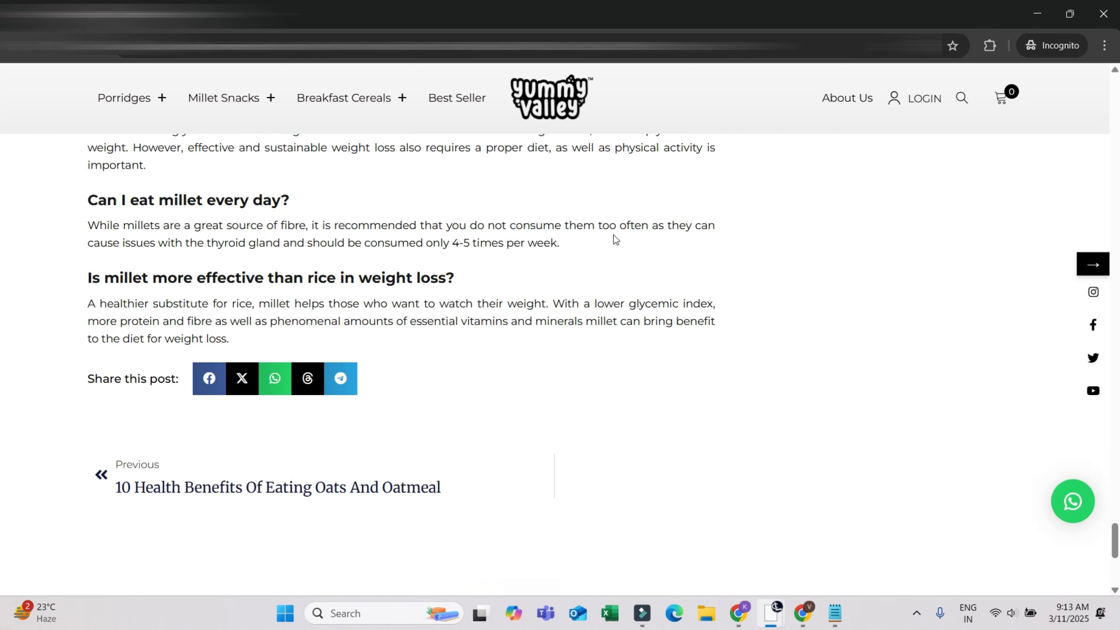
{"action": "scroll", "coordinate": [616, 240], "scroll_direction": "up", "scroll_amount": 5}
Step: Switch to the Semrush keyword list to check the intent of "best millet for weight loss", and return to the Yummy Valley article
{"action": "key", "text": "alt+Tab"}
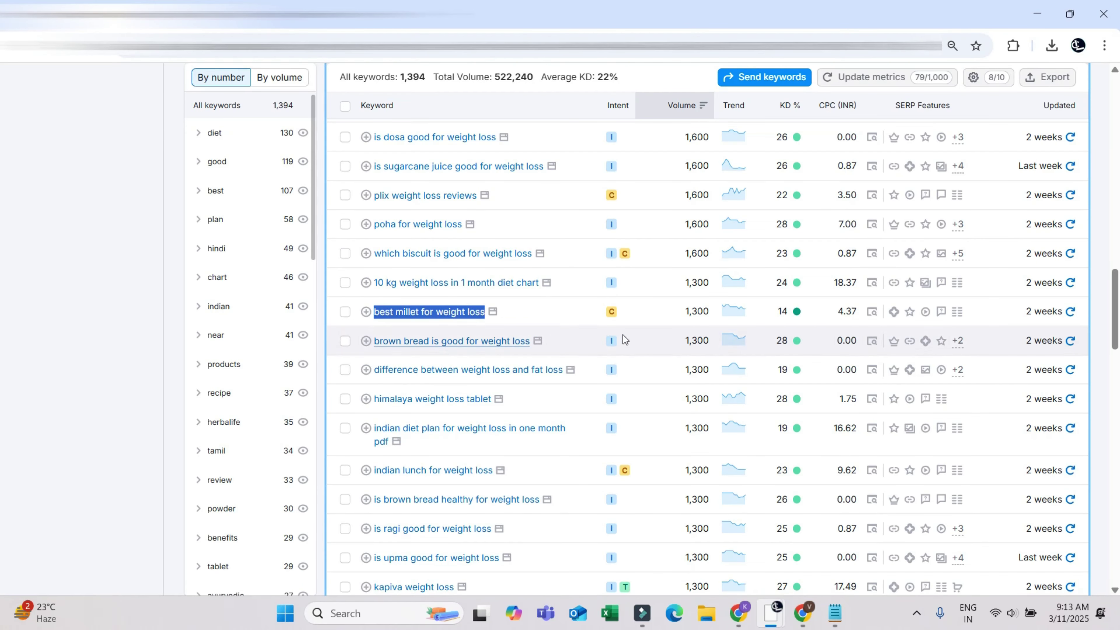
{"action": "mouse_move", "coordinate": [611, 314]}
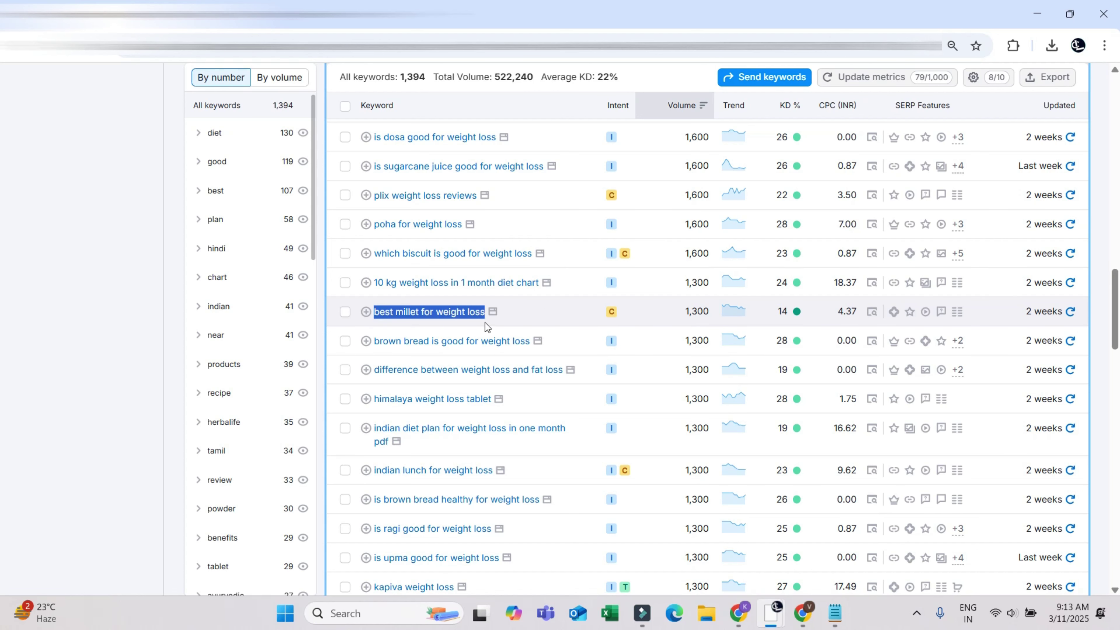
{"action": "key", "text": "alt+Tab"}
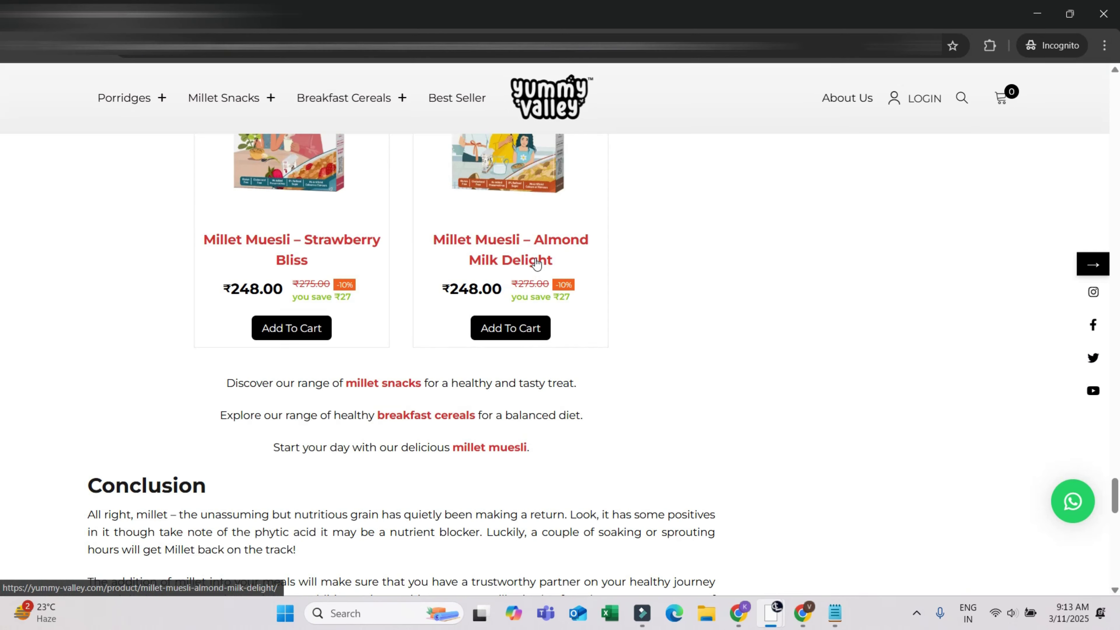
Step: Examine how the article places Millet Muesli, Millet Strawberry Fills and Millet Mojo Cheese Balls product offers between its text sections
{"action": "scroll", "coordinate": [536, 263], "scroll_direction": "up", "scroll_amount": 4}
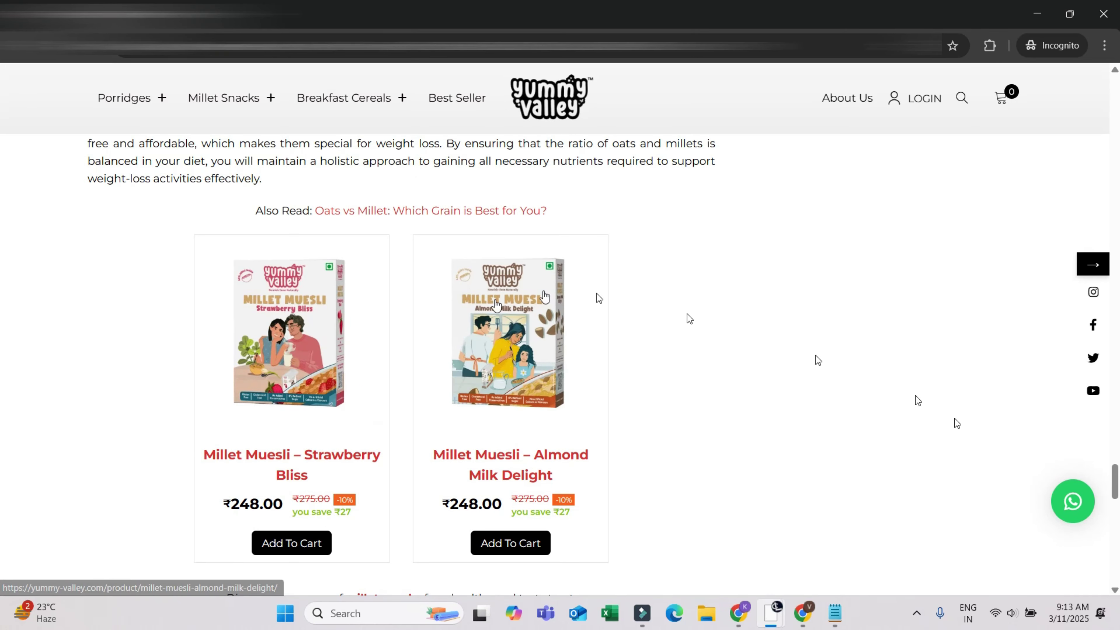
{"action": "scroll", "coordinate": [520, 380], "scroll_direction": "down", "scroll_amount": 3}
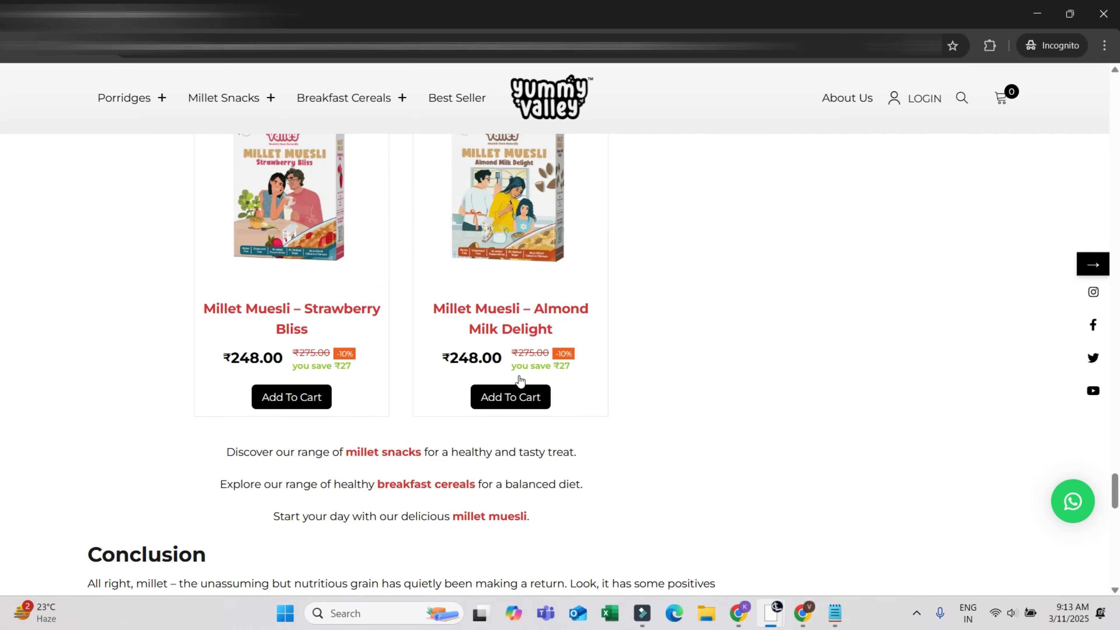
{"action": "scroll", "coordinate": [690, 240], "scroll_direction": "up", "scroll_amount": 6}
{"action": "scroll", "coordinate": [410, 234], "scroll_direction": "down", "scroll_amount": 6}
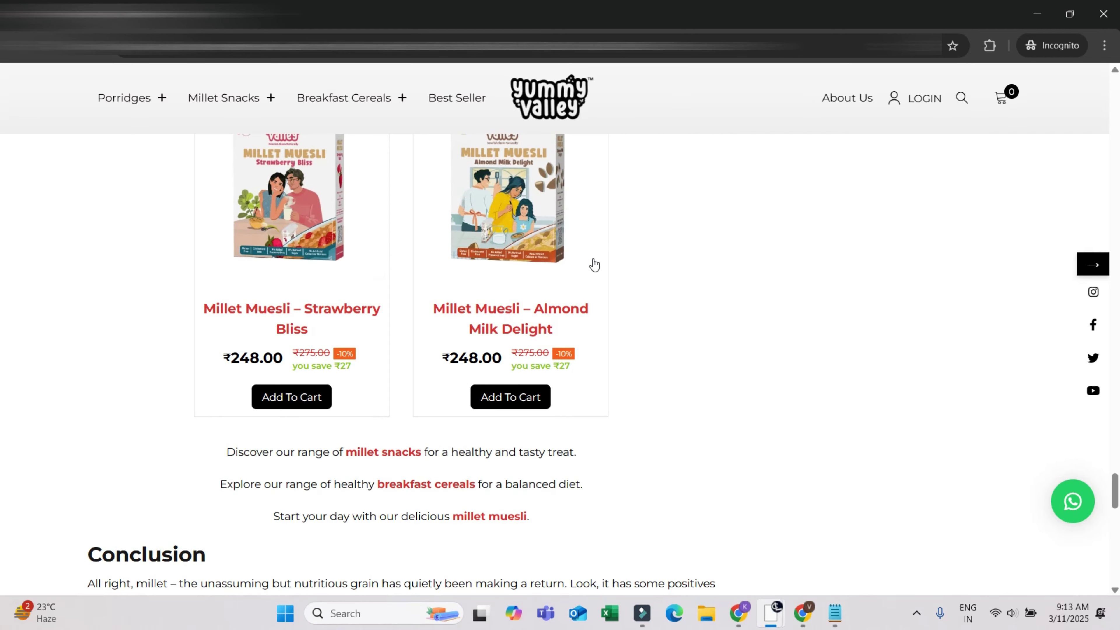
{"action": "scroll", "coordinate": [804, 213], "scroll_direction": "up", "scroll_amount": 10}
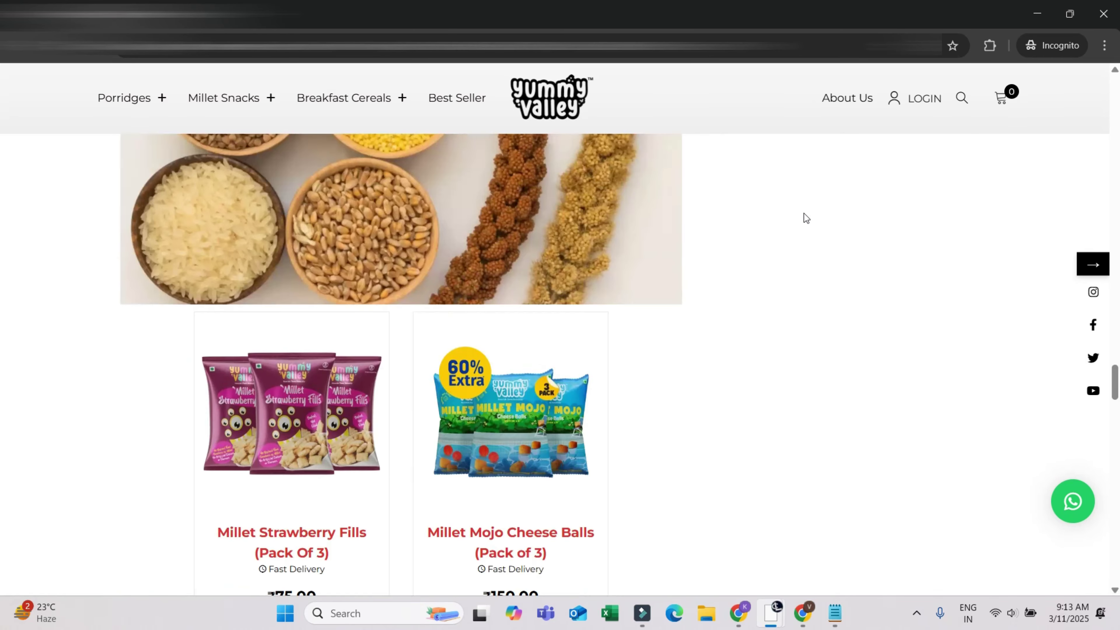
{"action": "scroll", "coordinate": [803, 214], "scroll_direction": "up", "scroll_amount": 15}
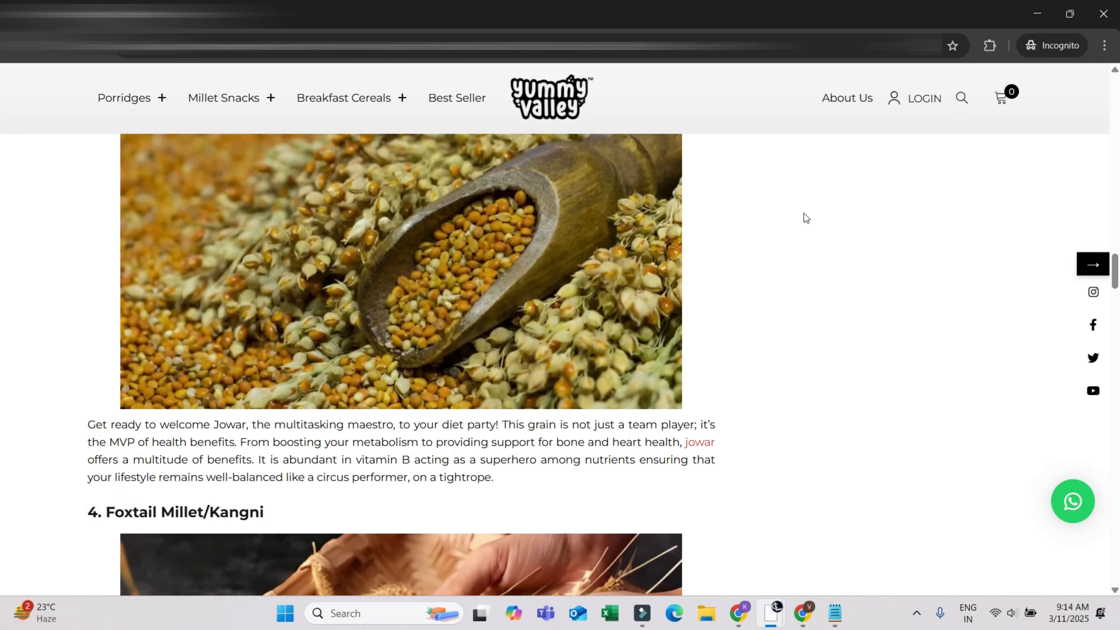
{"action": "scroll", "coordinate": [802, 216], "scroll_direction": "down", "scroll_amount": 20}
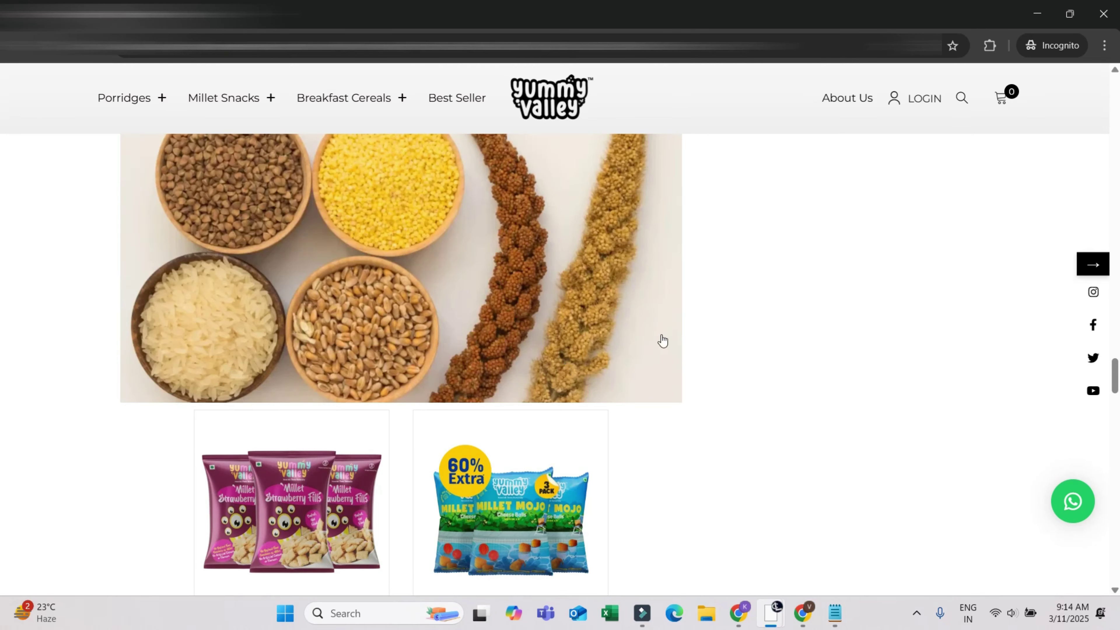
{"action": "scroll", "coordinate": [533, 350], "scroll_direction": "down", "scroll_amount": 6}
{"action": "scroll", "coordinate": [585, 371], "scroll_direction": "down", "scroll_amount": 3}
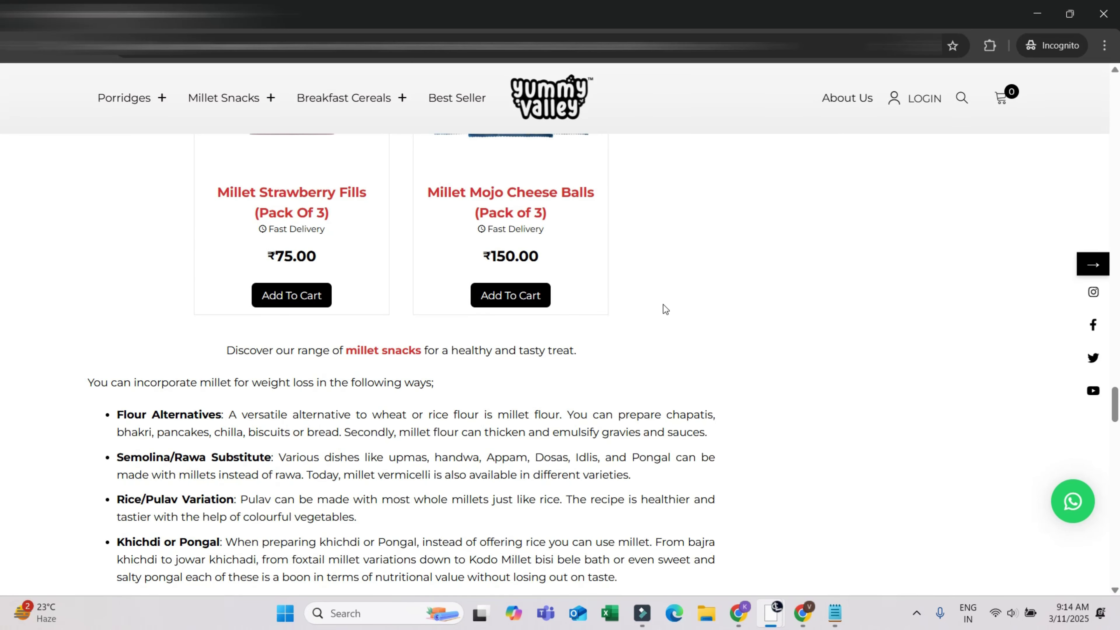
{"action": "scroll", "coordinate": [648, 325], "scroll_direction": "up", "scroll_amount": 3}
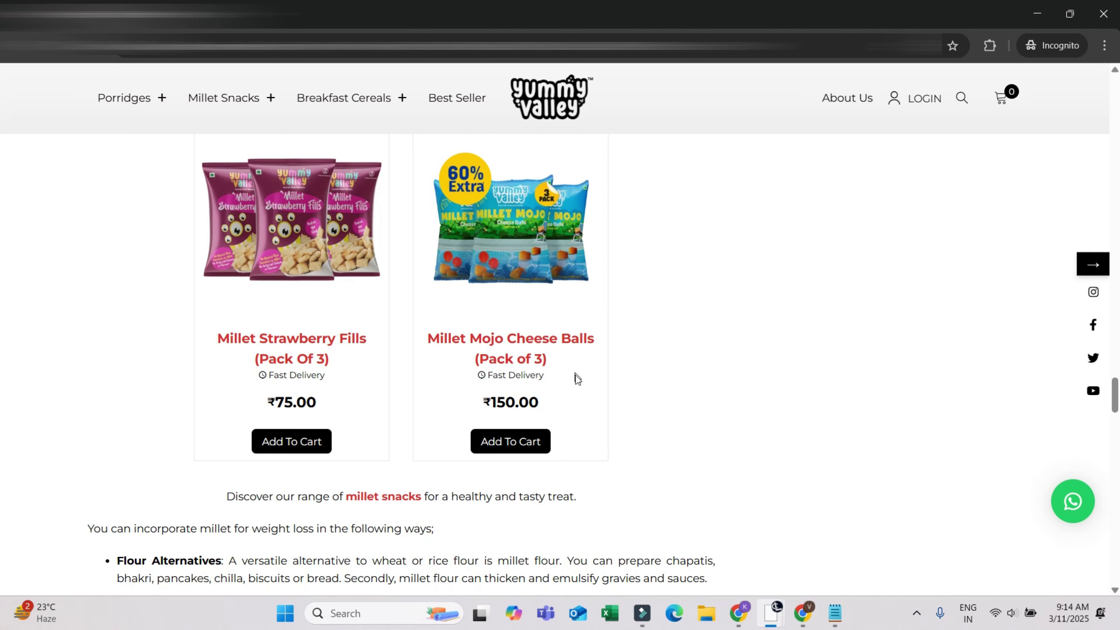
{"action": "scroll", "coordinate": [656, 353], "scroll_direction": "down", "scroll_amount": 9}
Step: Return to the Semrush keyword list and highlight the informational keyword "is dosa good for weight loss"
{"action": "key", "text": "alt+Tab"}
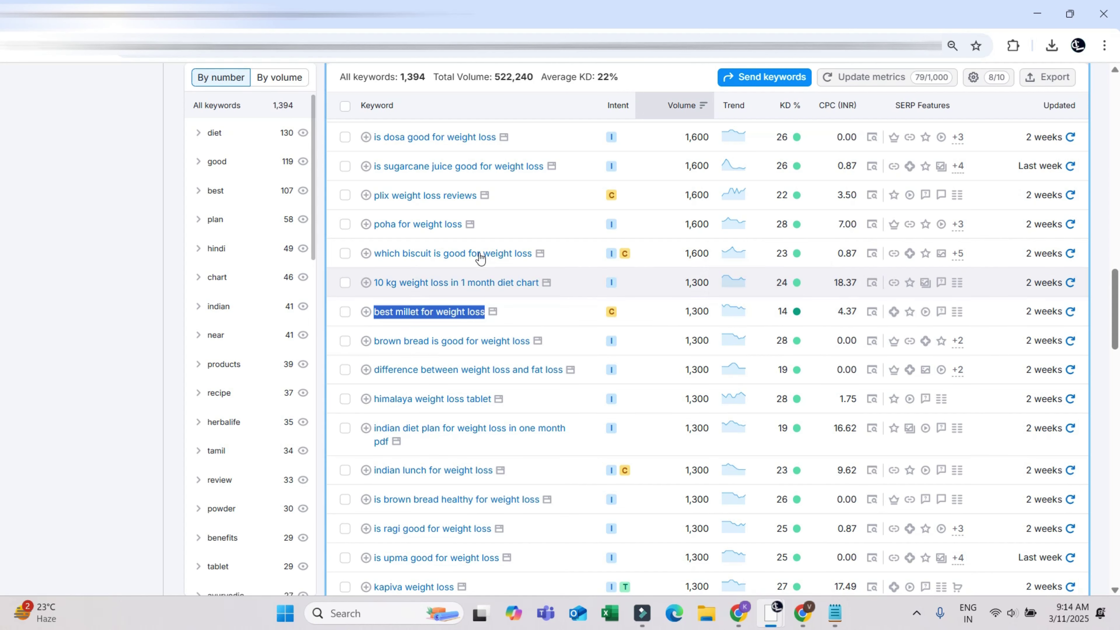
{"action": "scroll", "coordinate": [561, 268], "scroll_direction": "up", "scroll_amount": 2}
{"action": "scroll", "coordinate": [560, 264], "scroll_direction": "up", "scroll_amount": 2}
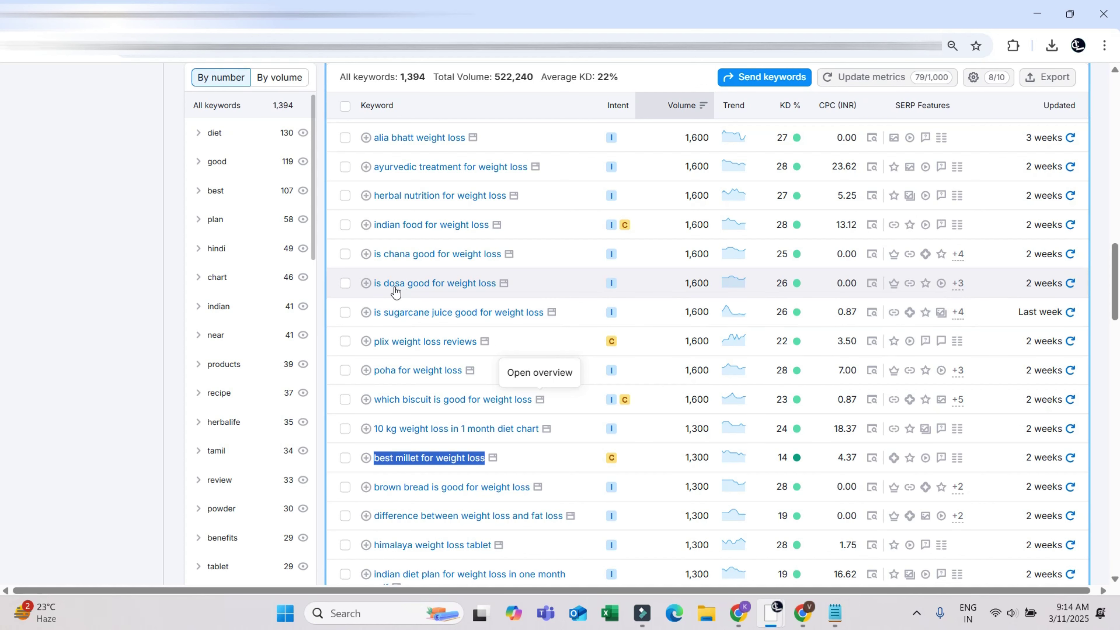
{"action": "left_click_drag", "start_coordinate": [374, 283], "coordinate": [497, 291]}
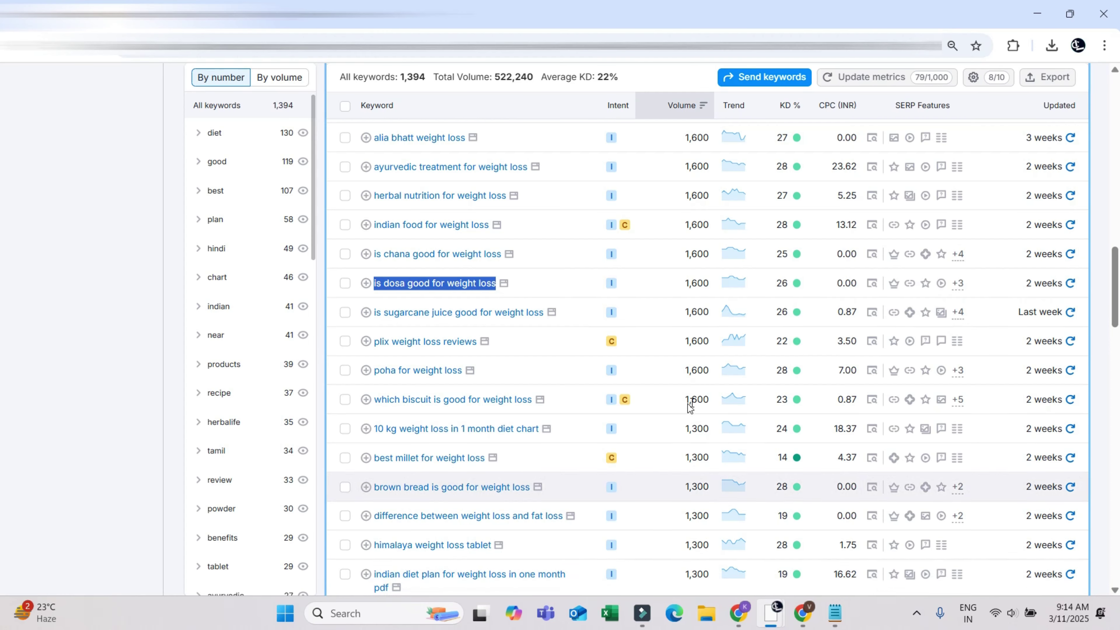
Step: Go back to the highest-volume keywords in the list and highlight the brand keyword "oziva weight loss"
{"action": "scroll", "coordinate": [690, 408], "scroll_direction": "down", "scroll_amount": 5}
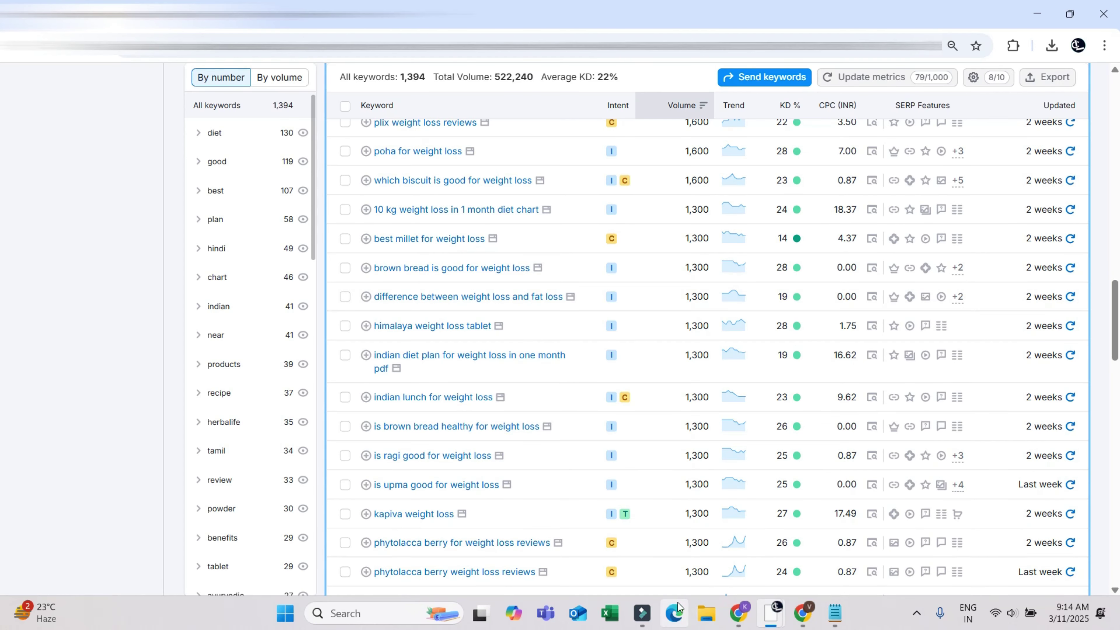
{"action": "scroll", "coordinate": [731, 320], "scroll_direction": "up", "scroll_amount": 1}
{"action": "scroll", "coordinate": [754, 301], "scroll_direction": "up", "scroll_amount": 20}
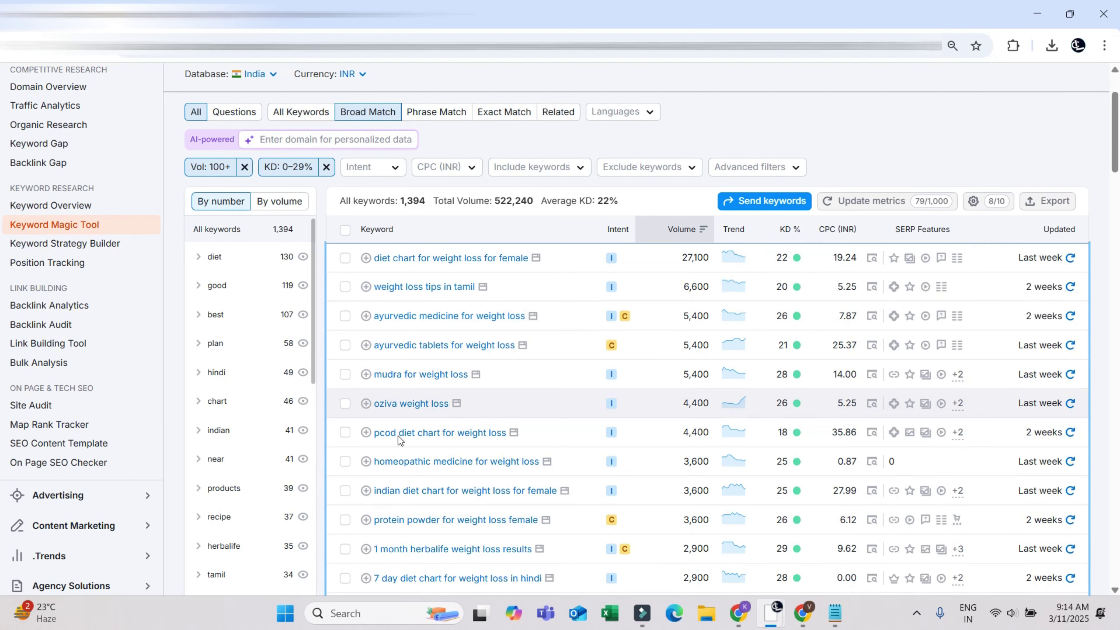
{"action": "left_click_drag", "start_coordinate": [373, 403], "coordinate": [447, 396]}
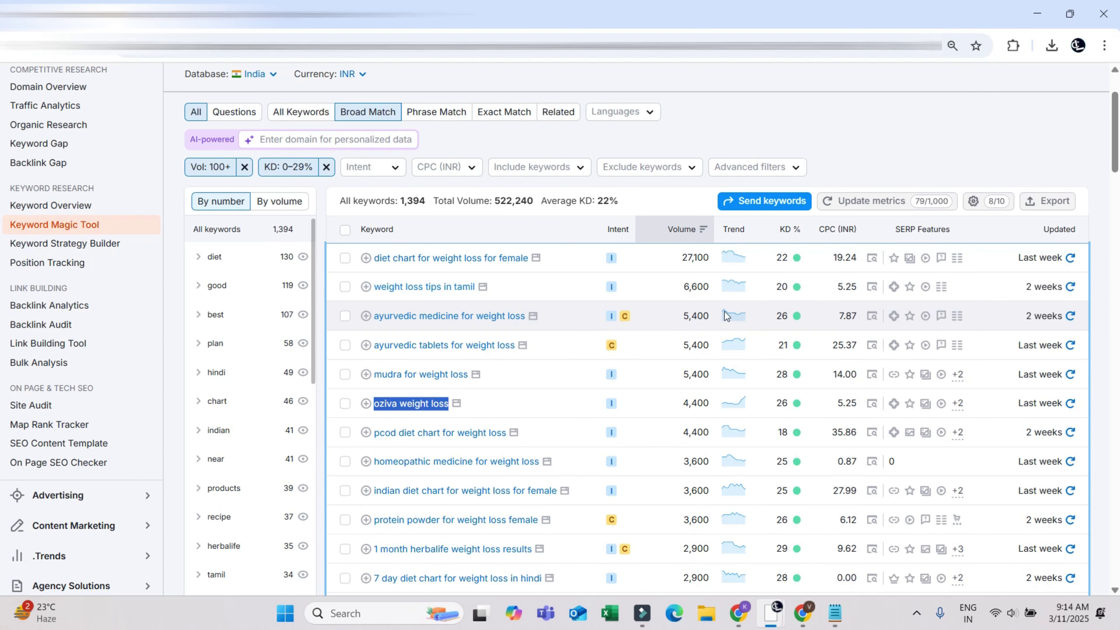
Step: Find the keyword "weight loss center near me" and highlight its search volume and keyword difficulty
{"action": "scroll", "coordinate": [801, 338], "scroll_direction": "down", "scroll_amount": 10}
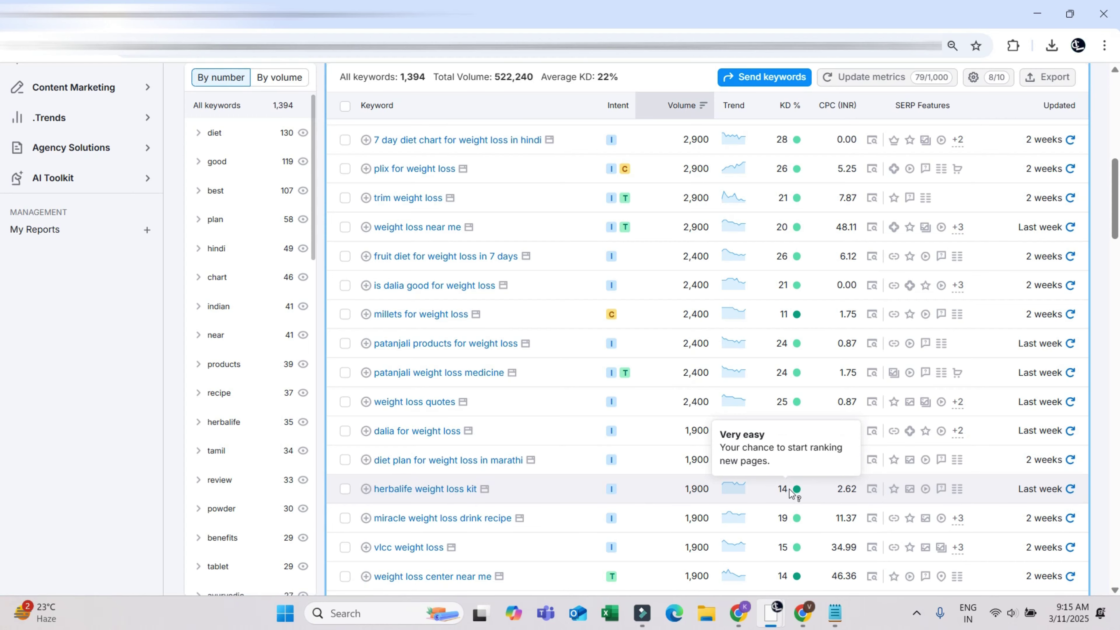
{"action": "scroll", "coordinate": [801, 487], "scroll_direction": "down", "scroll_amount": 3}
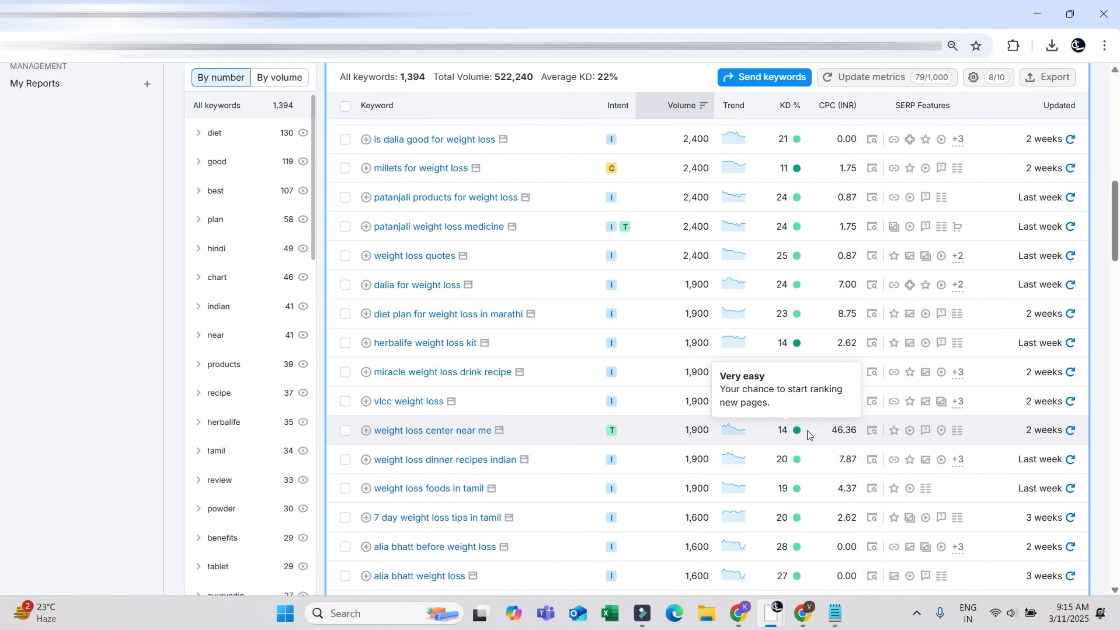
{"action": "left_click_drag", "start_coordinate": [684, 430], "coordinate": [717, 434]}
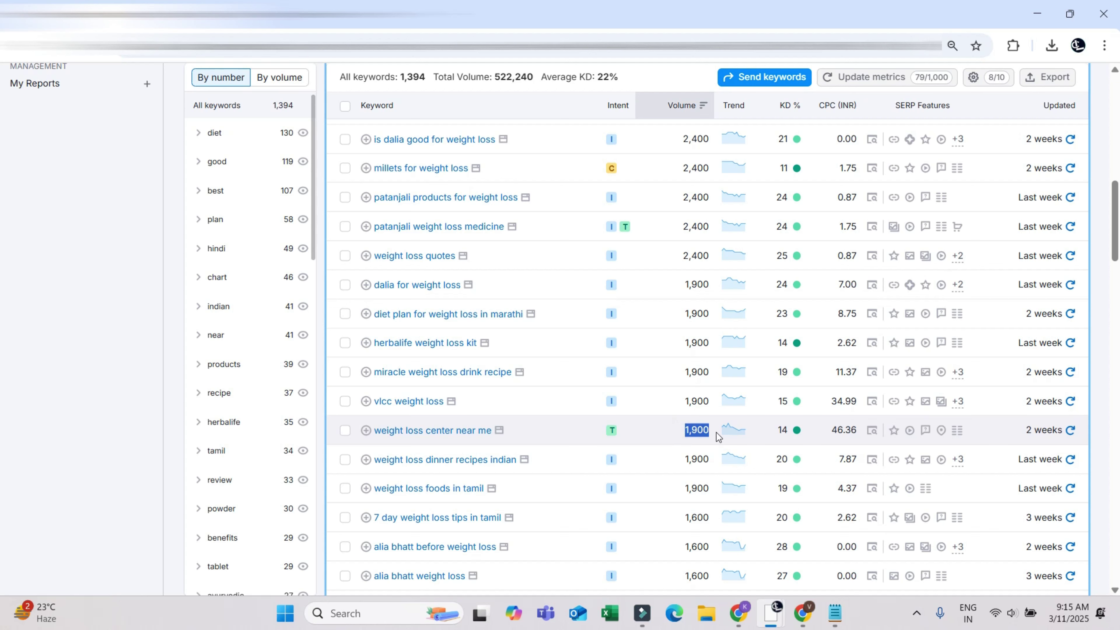
{"action": "left_click_drag", "start_coordinate": [792, 434], "coordinate": [775, 434]}
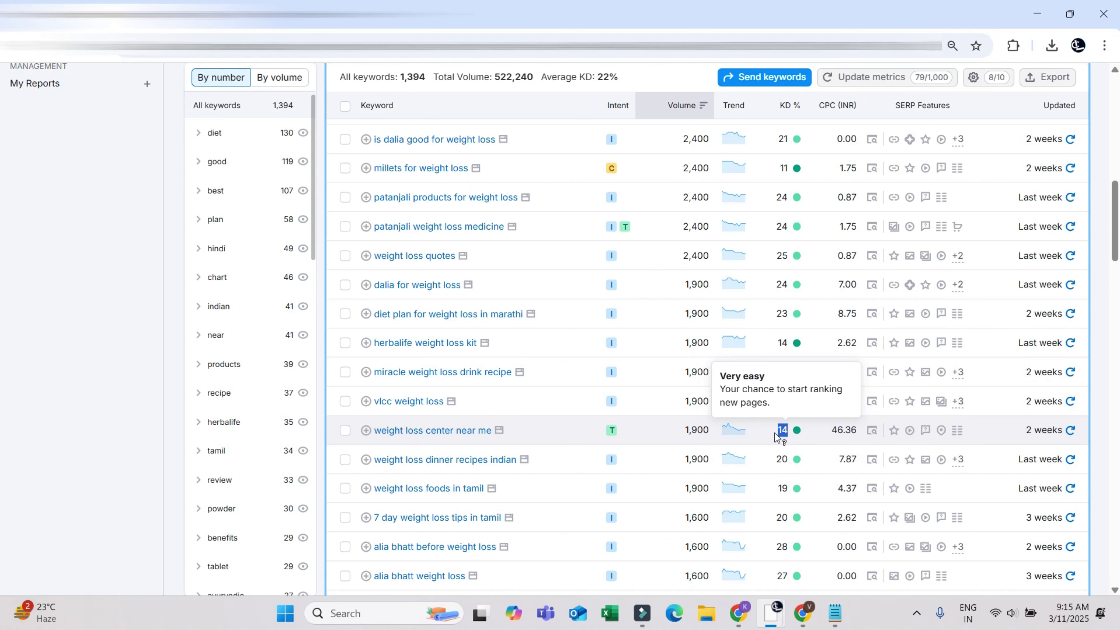
Step: Examine the keyword difficulty ratings of the remaining keywords down to the end of the first results page
{"action": "scroll", "coordinate": [774, 433], "scroll_direction": "down", "scroll_amount": 15}
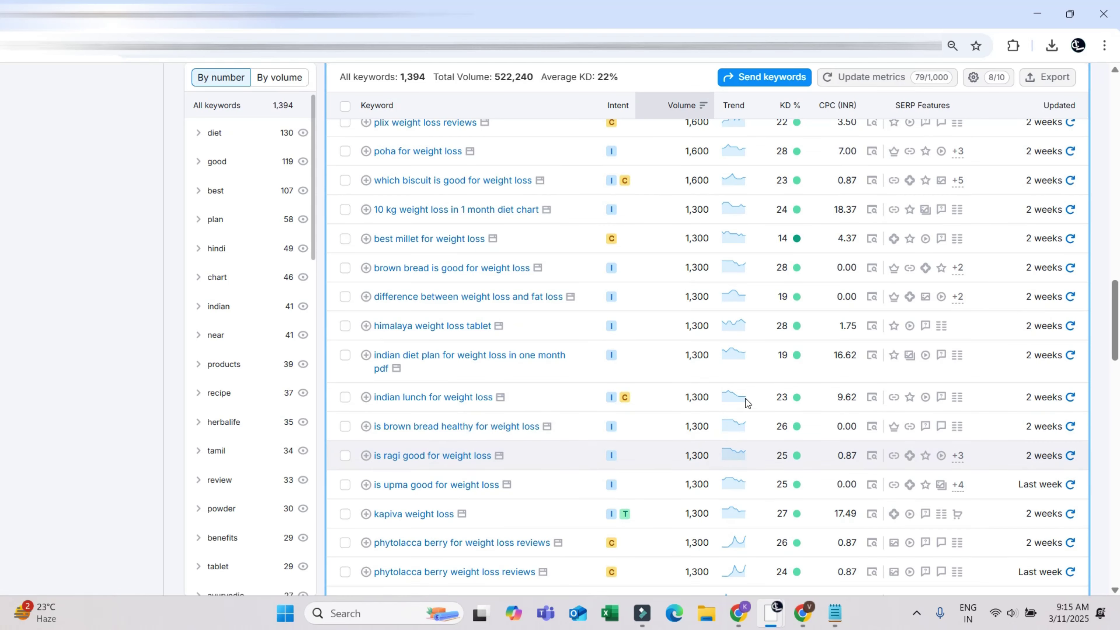
{"action": "mouse_move", "coordinate": [791, 275]}
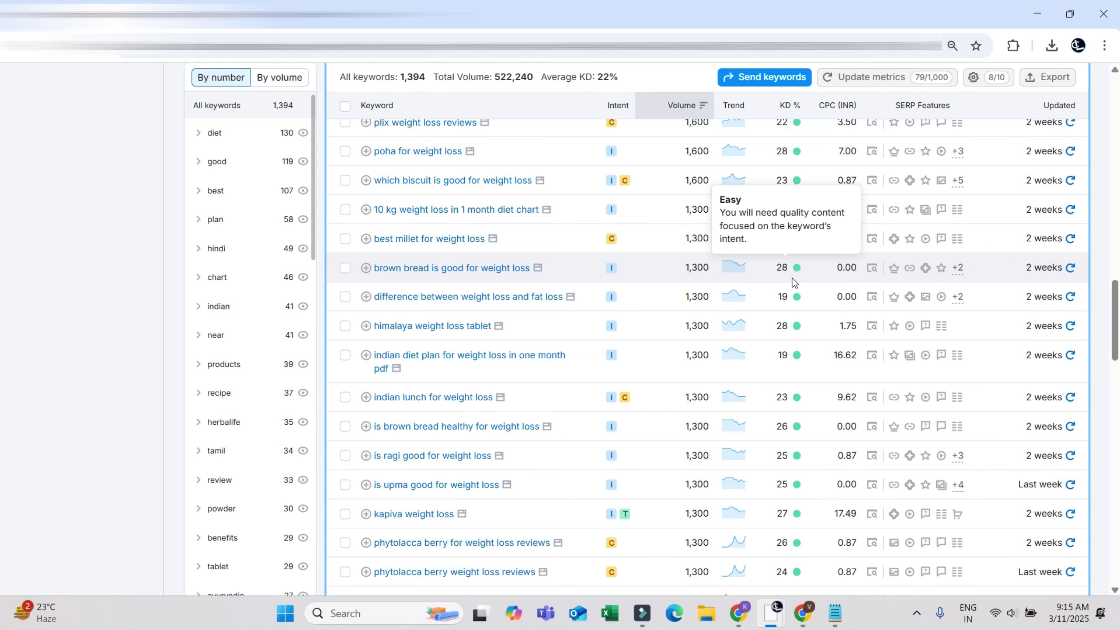
{"action": "scroll", "coordinate": [811, 451], "scroll_direction": "down", "scroll_amount": 3}
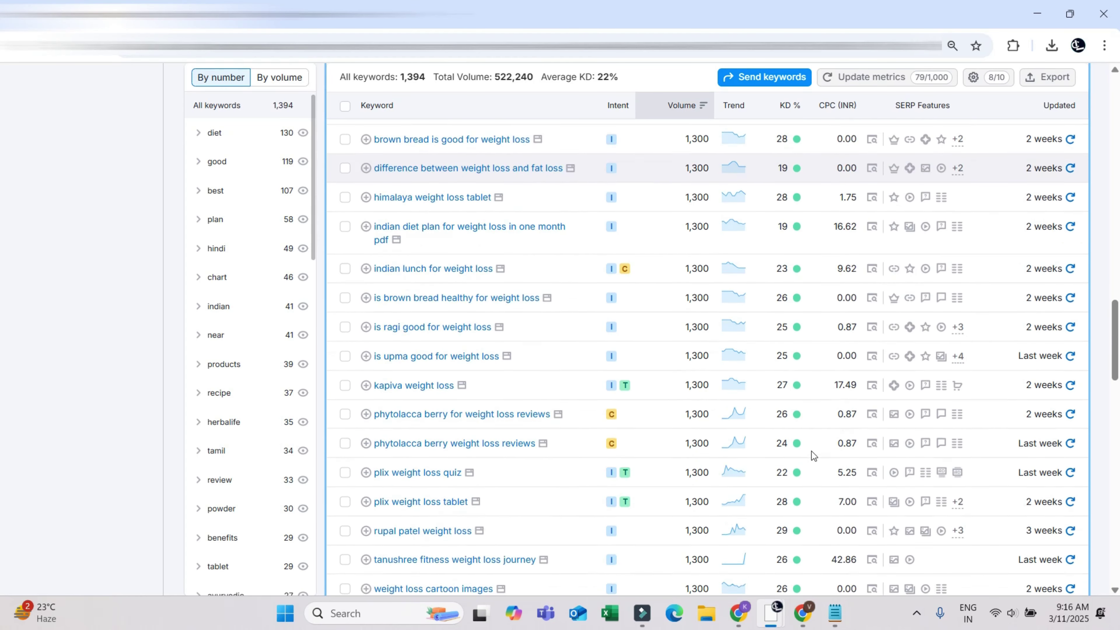
{"action": "scroll", "coordinate": [811, 450], "scroll_direction": "down", "scroll_amount": 2}
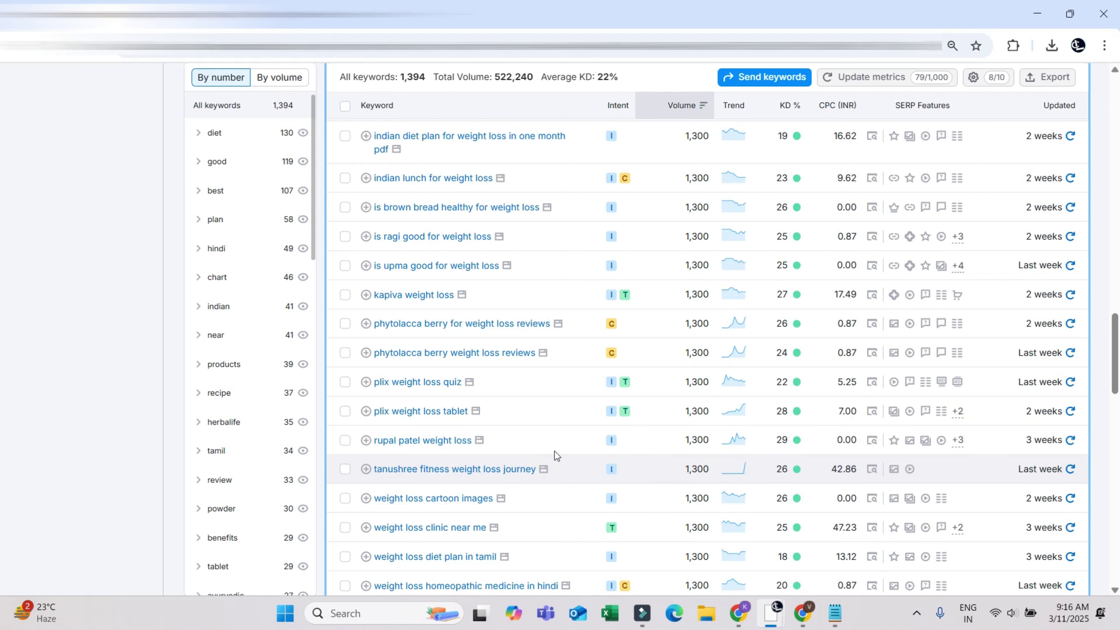
{"action": "scroll", "coordinate": [792, 450], "scroll_direction": "down", "scroll_amount": 10}
{"action": "scroll", "coordinate": [780, 486], "scroll_direction": "down", "scroll_amount": 15}
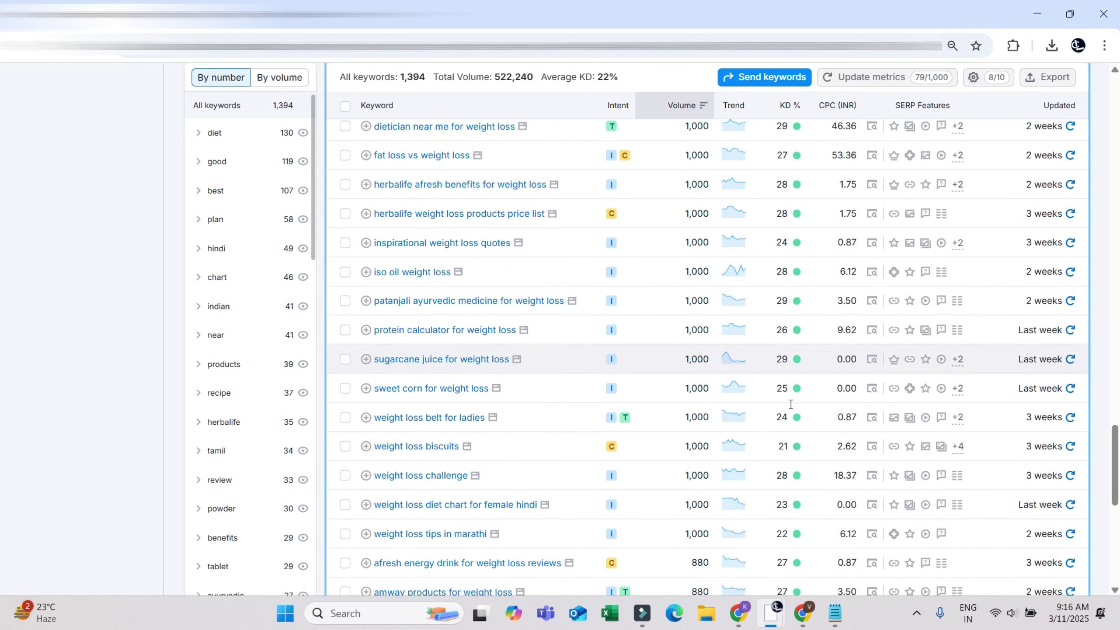
{"action": "scroll", "coordinate": [780, 490], "scroll_direction": "down", "scroll_amount": 3}
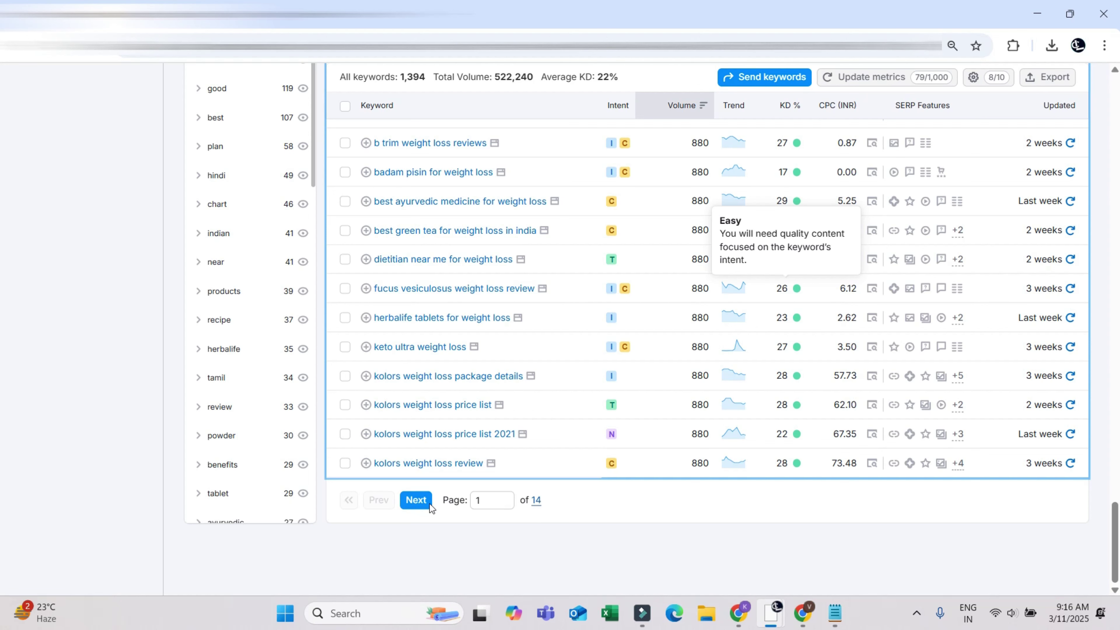
Step: Open the second page of the filtered keyword results and look through its lower-volume keywords
{"action": "left_click", "coordinate": [416, 500]}
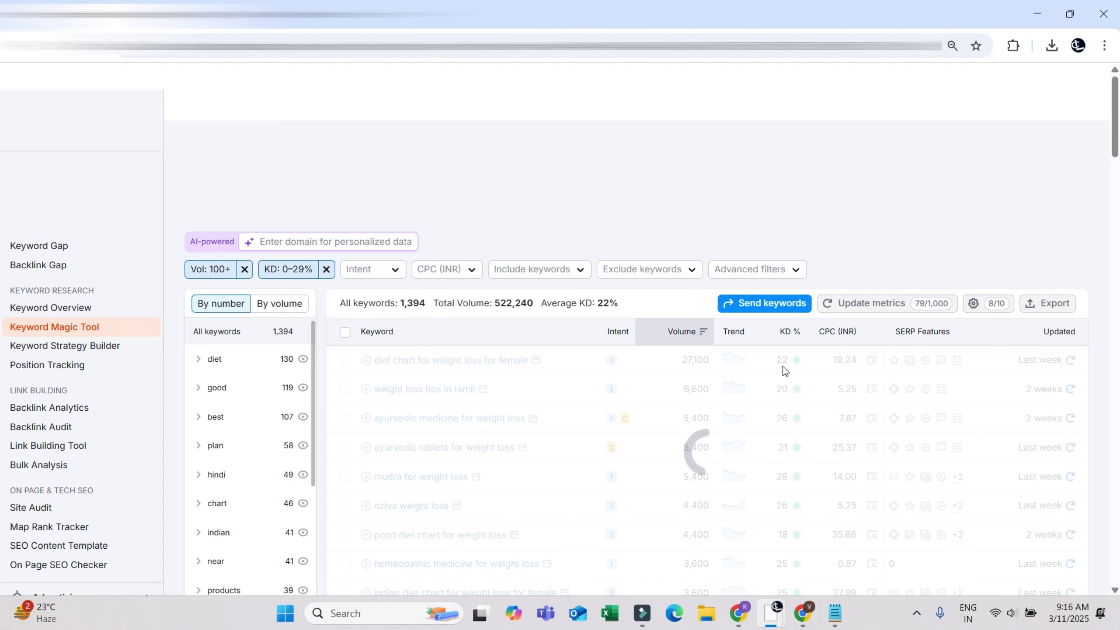
{"action": "scroll", "coordinate": [792, 429], "scroll_direction": "down", "scroll_amount": 10}
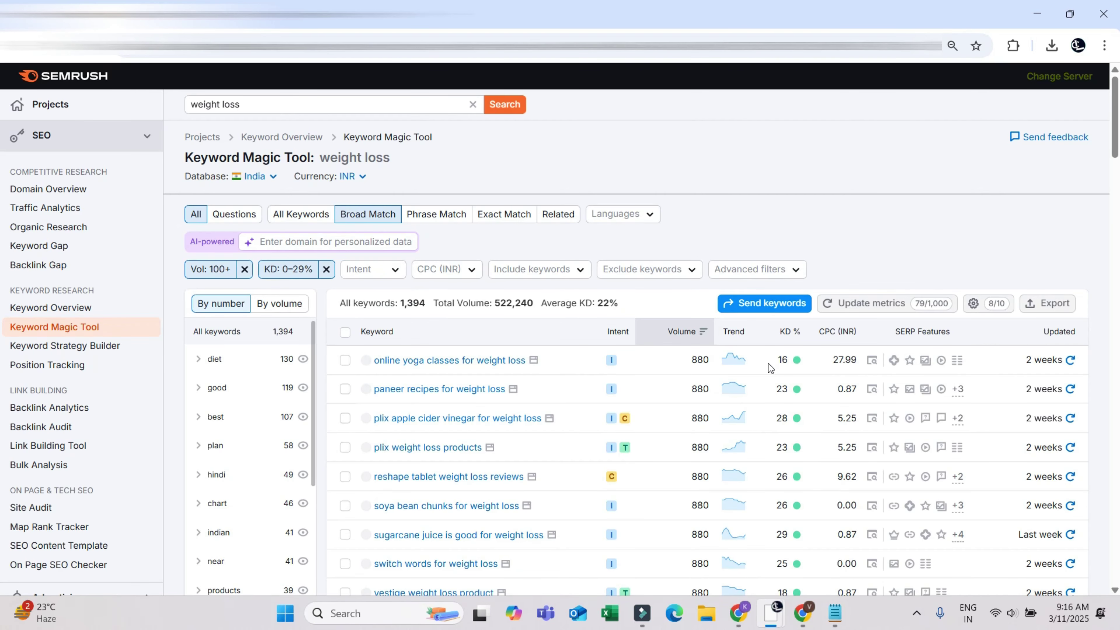
{"action": "scroll", "coordinate": [786, 383], "scroll_direction": "down", "scroll_amount": 10}
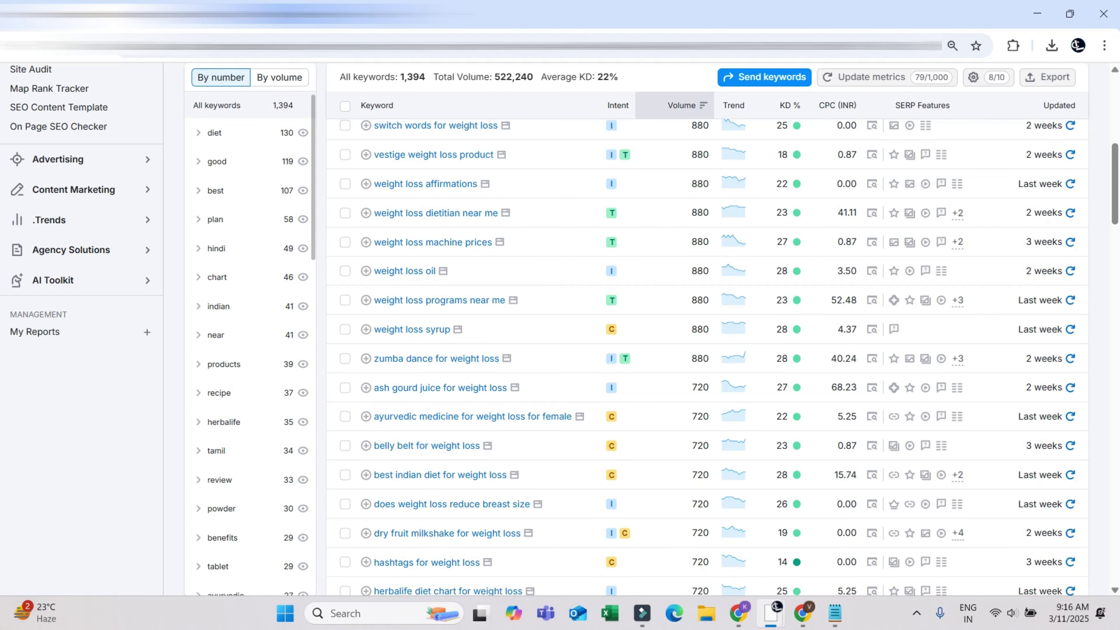
Step: Switch to Keyword Tool and search Google keyword suggestions for "weight loss" across all countries in English
{"action": "left_click", "coordinate": [251, 14]}
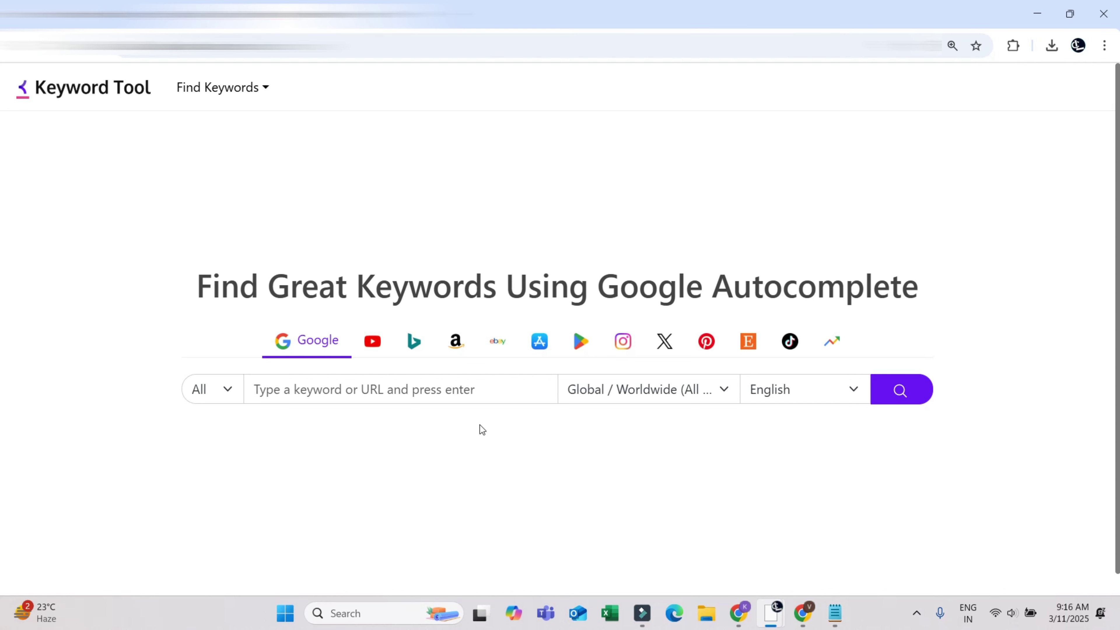
{"action": "left_click", "coordinate": [281, 389]}
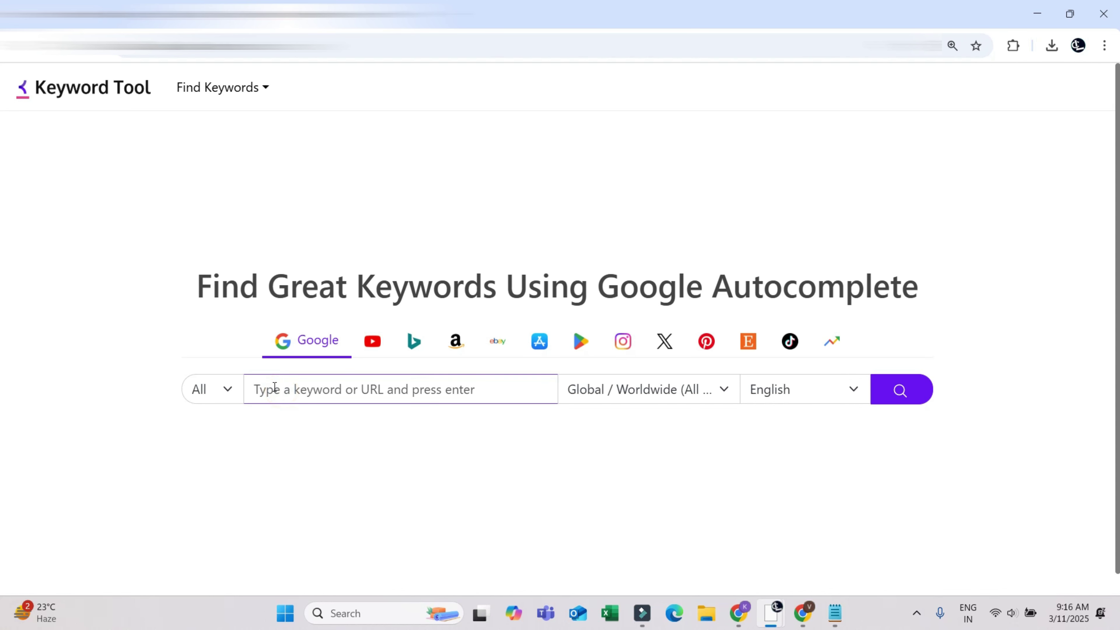
{"action": "type", "text": "weight loss"}
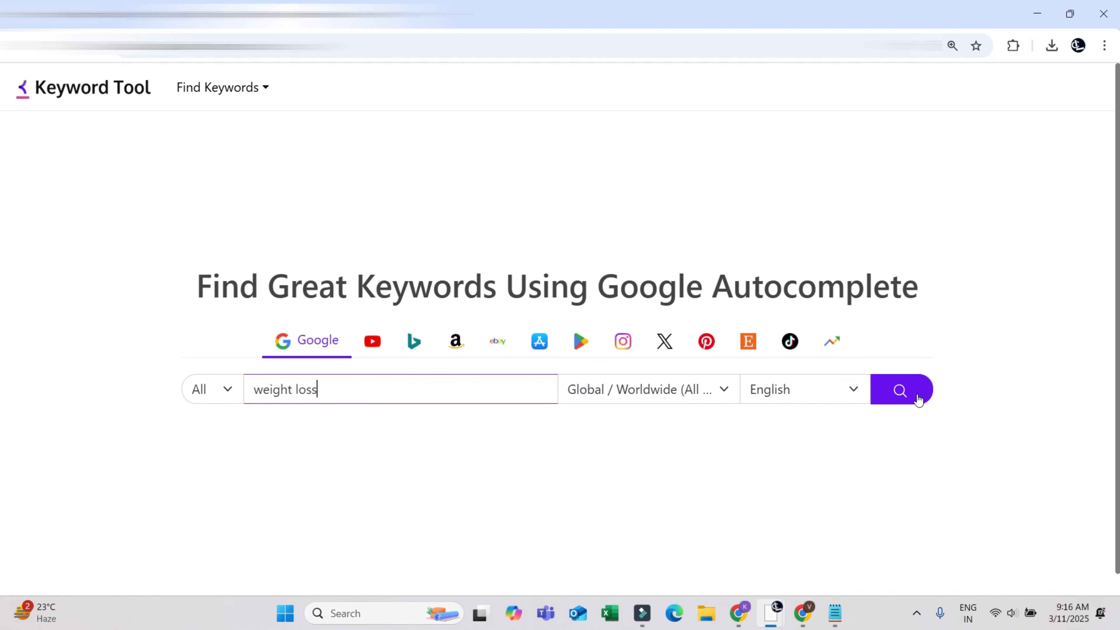
{"action": "left_click", "coordinate": [901, 389]}
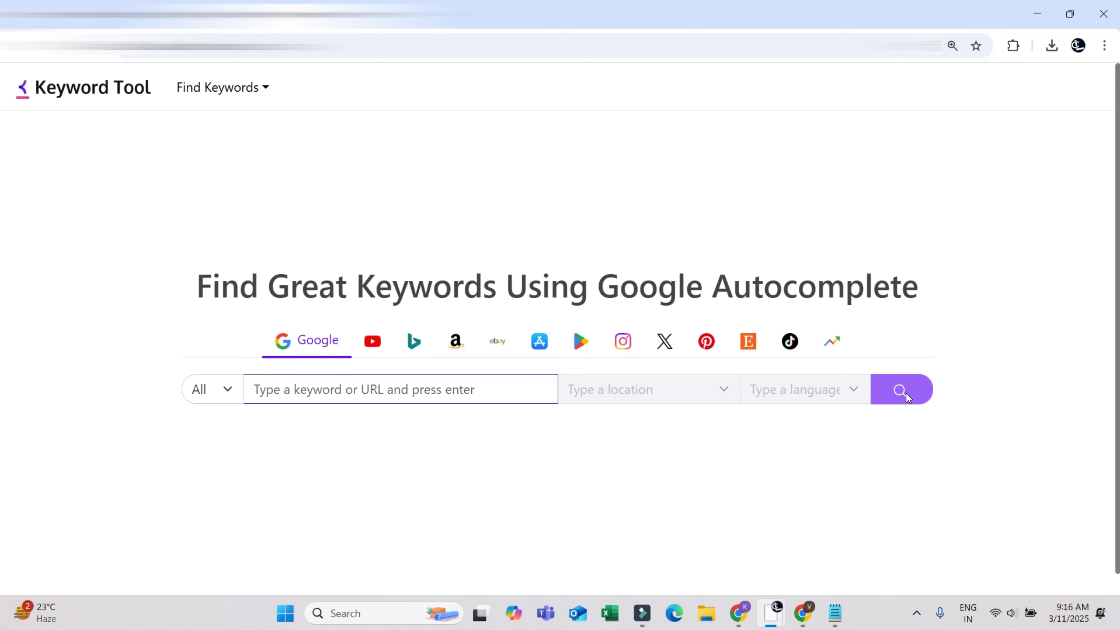
{"action": "type", "text": "weight"}
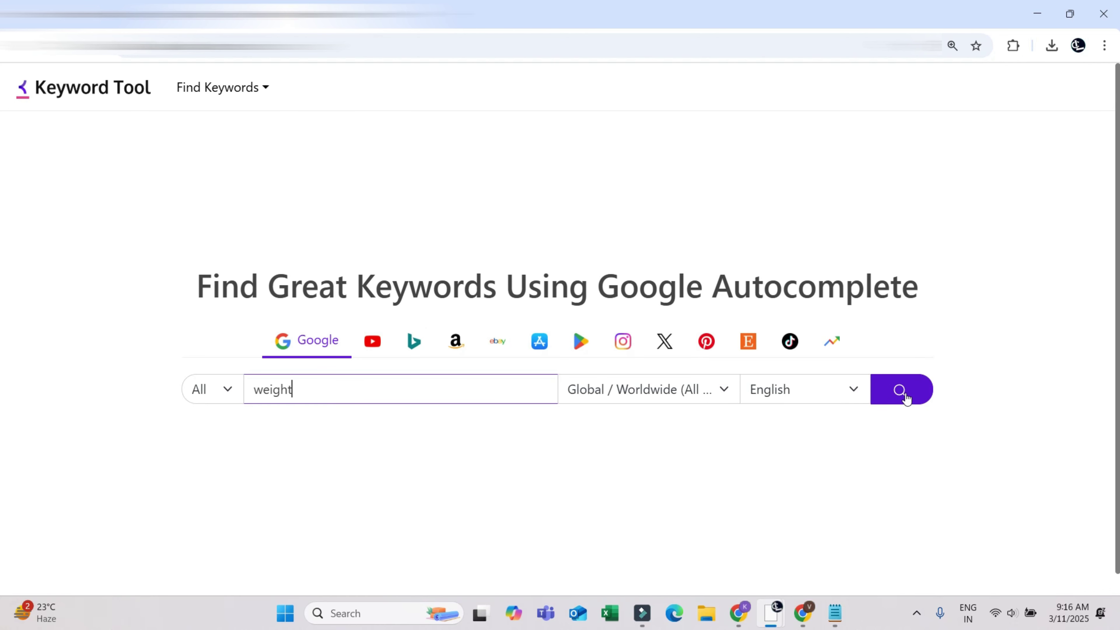
{"action": "type", "text": " loss"}
{"action": "left_click", "coordinate": [912, 391]}
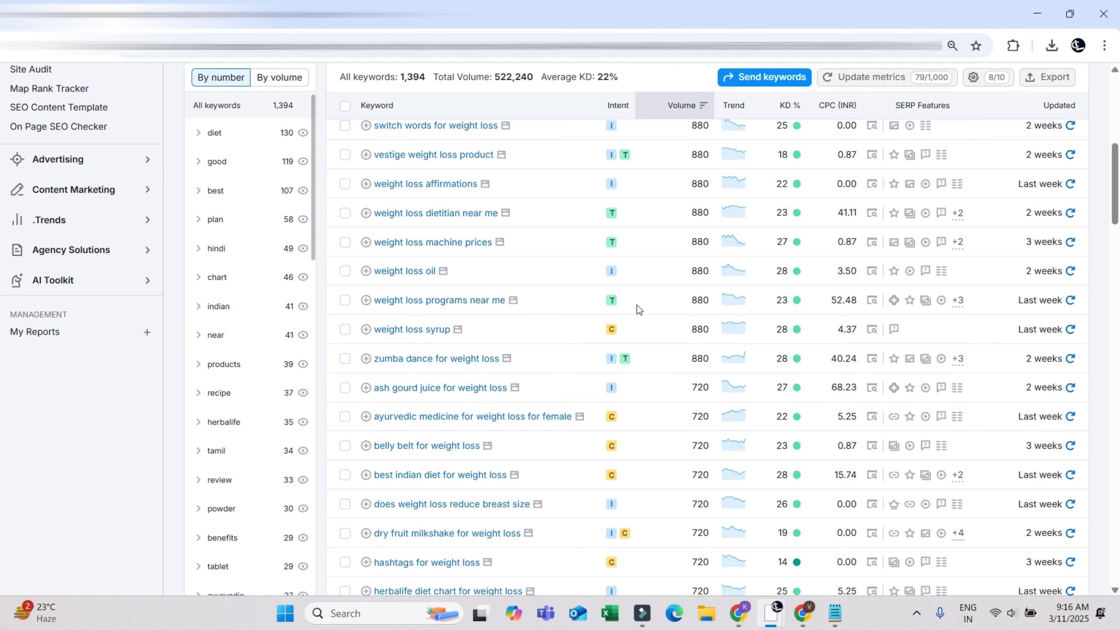
Step: Go to the keyword suggestions table and highlight the search volumes from "weight loss" down to "weight loss diet plan"
{"action": "scroll", "coordinate": [639, 308], "scroll_direction": "up", "scroll_amount": 7}
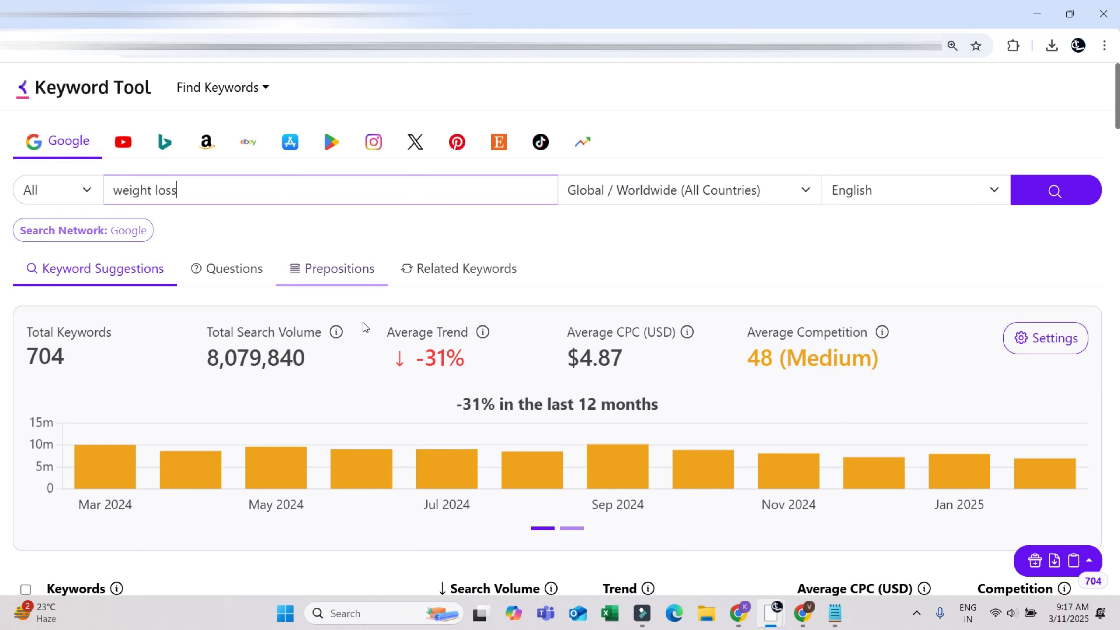
{"action": "scroll", "coordinate": [526, 355], "scroll_direction": "down", "scroll_amount": 5}
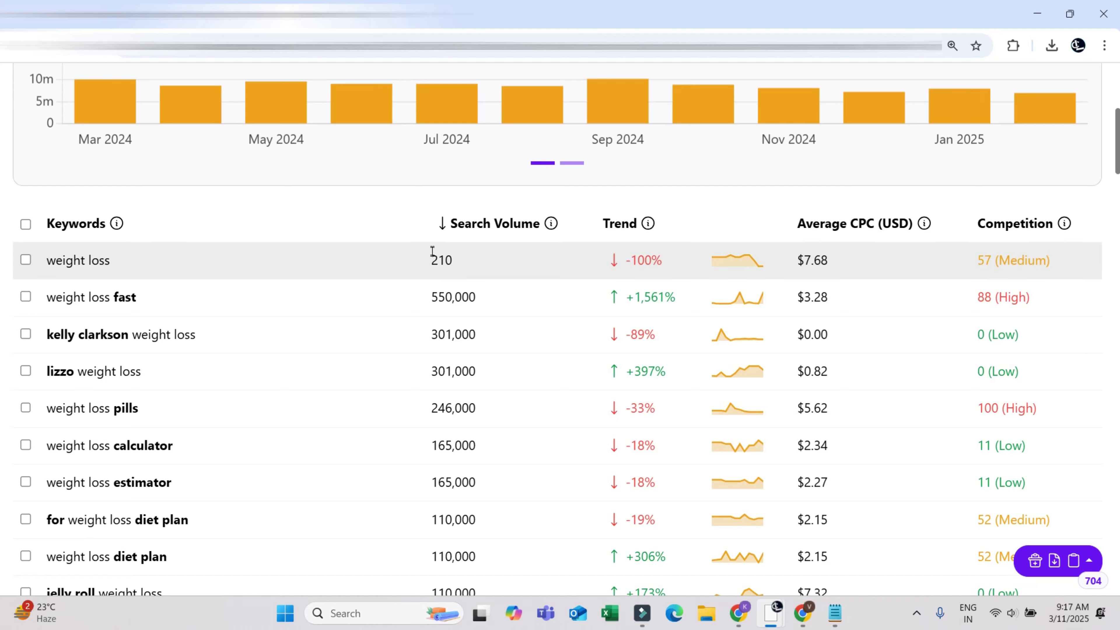
{"action": "left_click_drag", "start_coordinate": [432, 254], "coordinate": [494, 553]}
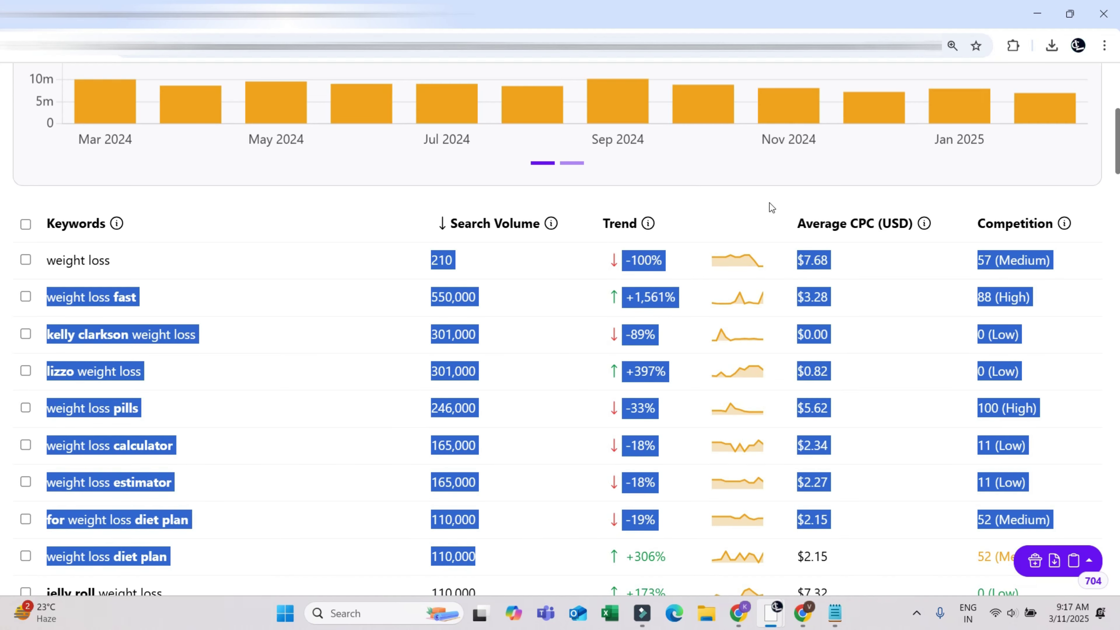
{"action": "left_click", "coordinate": [769, 202]}
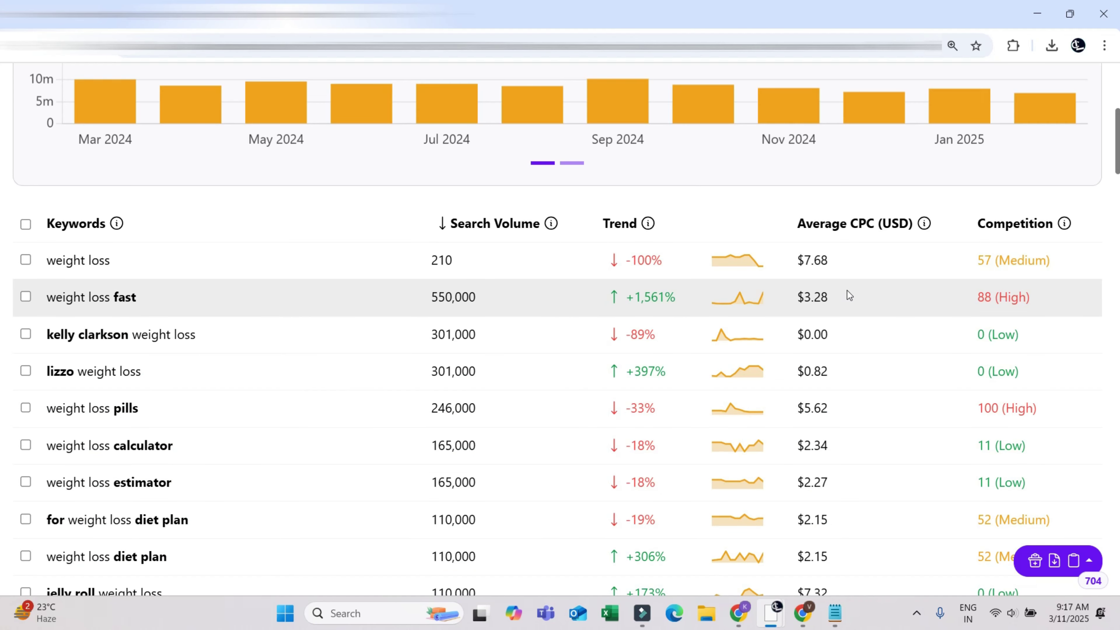
Step: Highlight the competition ratings of the first suggestions and view the 12-month trend chart of "weight loss fast"
{"action": "scroll", "coordinate": [996, 282], "scroll_direction": "down", "scroll_amount": 5}
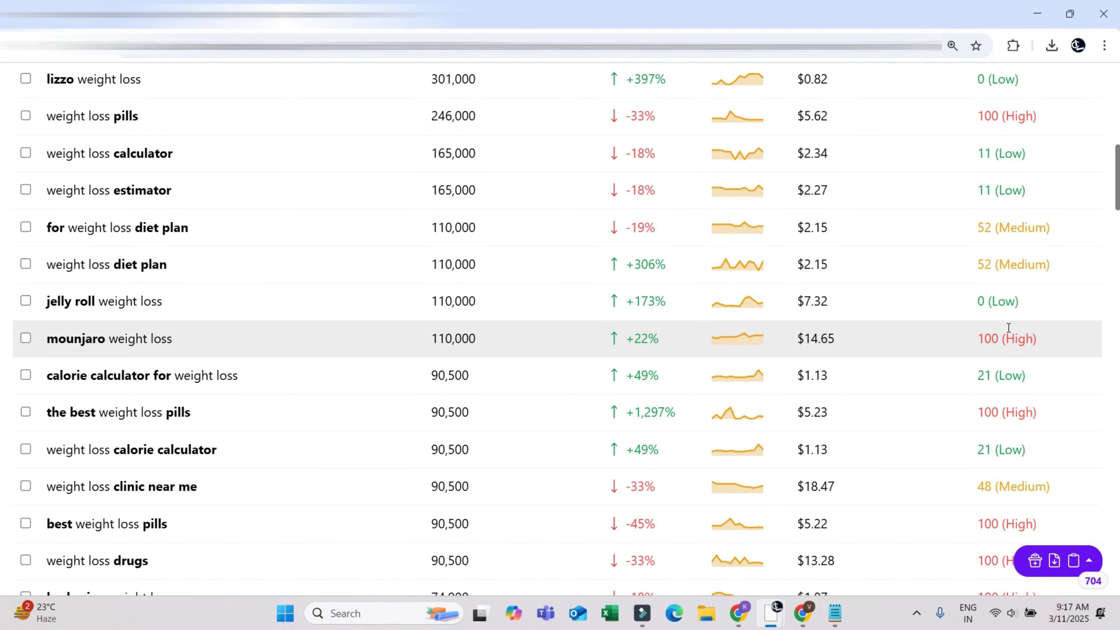
{"action": "scroll", "coordinate": [1009, 328], "scroll_direction": "down", "scroll_amount": 6}
{"action": "scroll", "coordinate": [1007, 289], "scroll_direction": "up", "scroll_amount": 11}
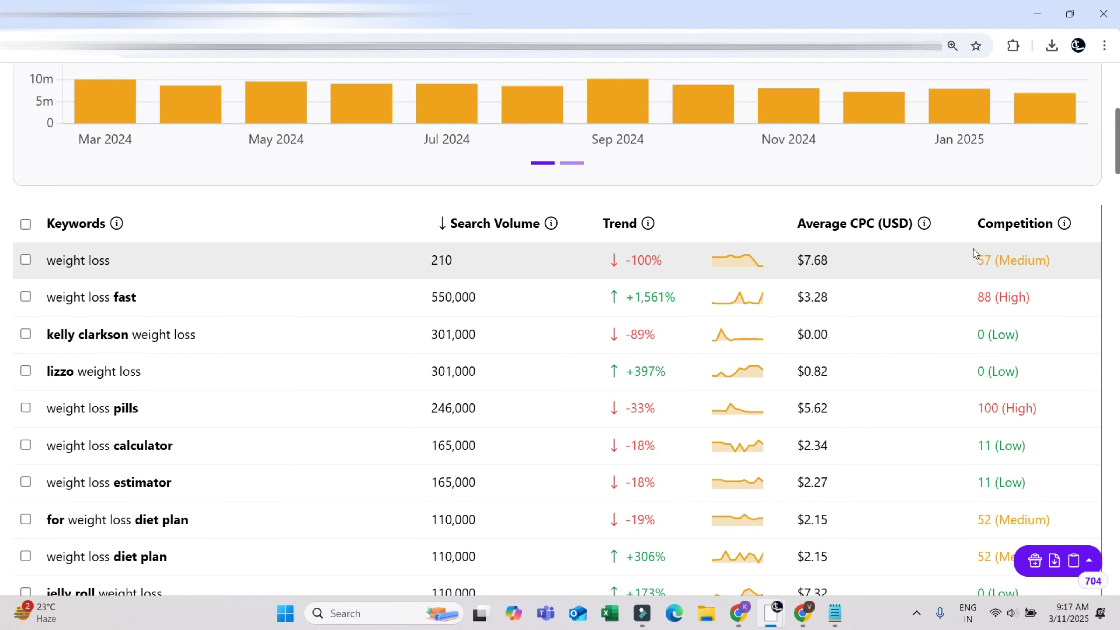
{"action": "left_click_drag", "start_coordinate": [973, 248], "coordinate": [1039, 507]}
{"action": "left_click", "coordinate": [812, 198]}
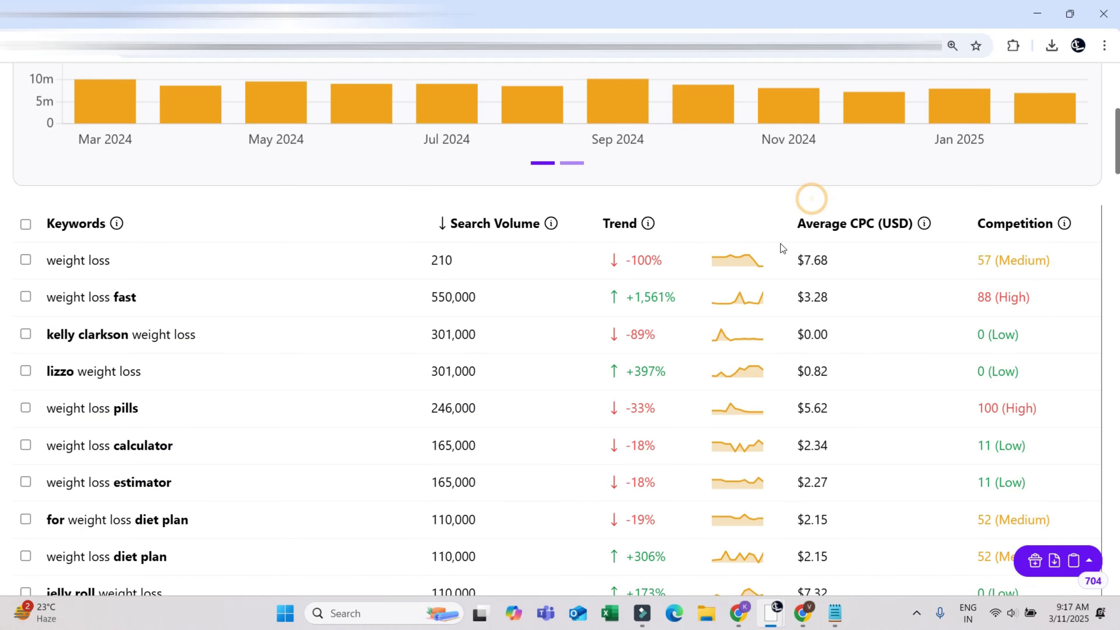
{"action": "mouse_move", "coordinate": [734, 307]}
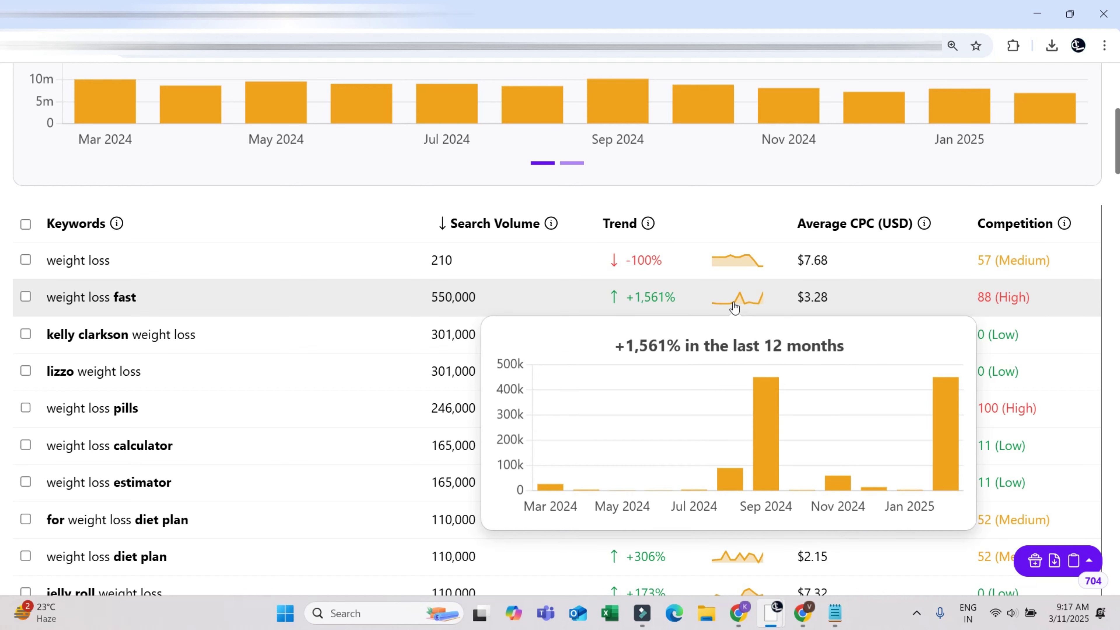
Step: Highlight the search volume and trend of "diet chart for weight loss", plus the search volume of "best weight loss pills"
{"action": "scroll", "coordinate": [171, 467], "scroll_direction": "down", "scroll_amount": 5}
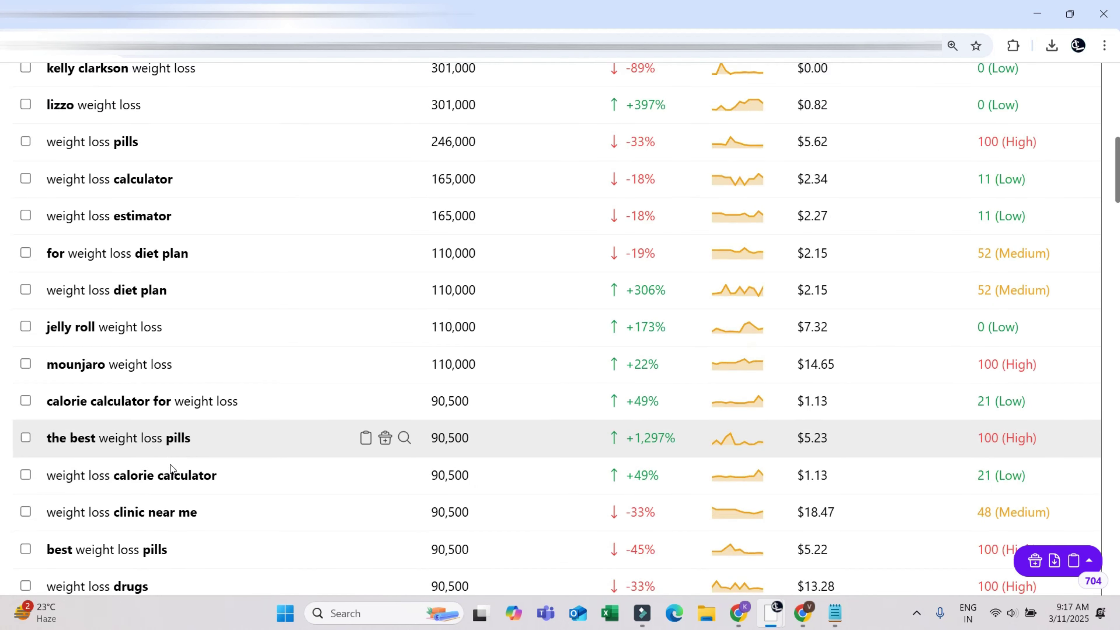
{"action": "scroll", "coordinate": [344, 400], "scroll_direction": "down", "scroll_amount": 13}
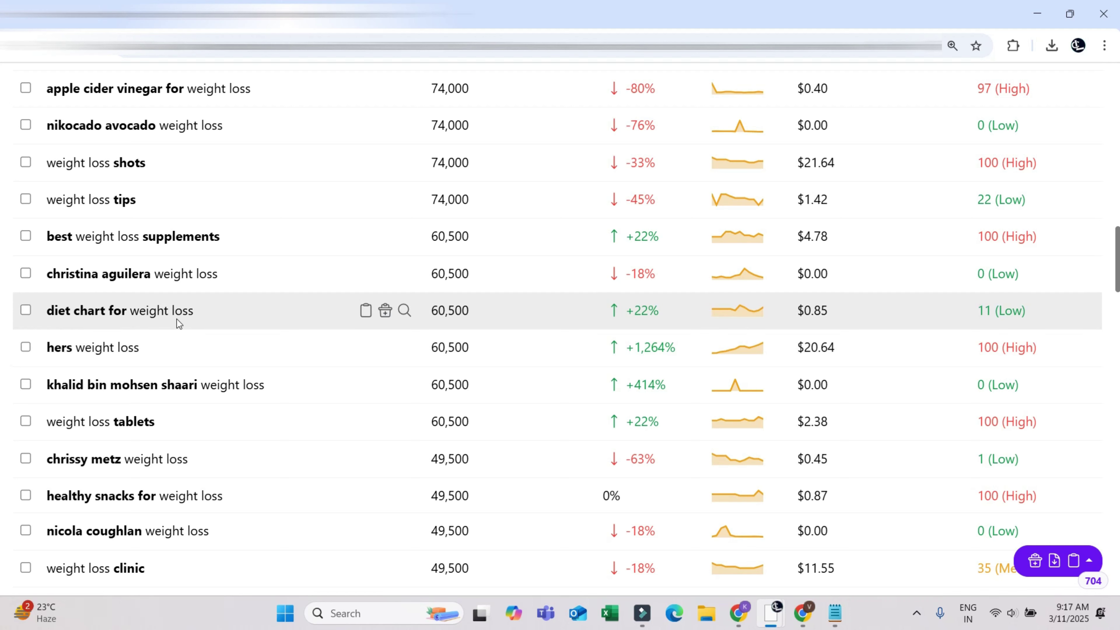
{"action": "left_click_drag", "start_coordinate": [428, 311], "coordinate": [474, 314]}
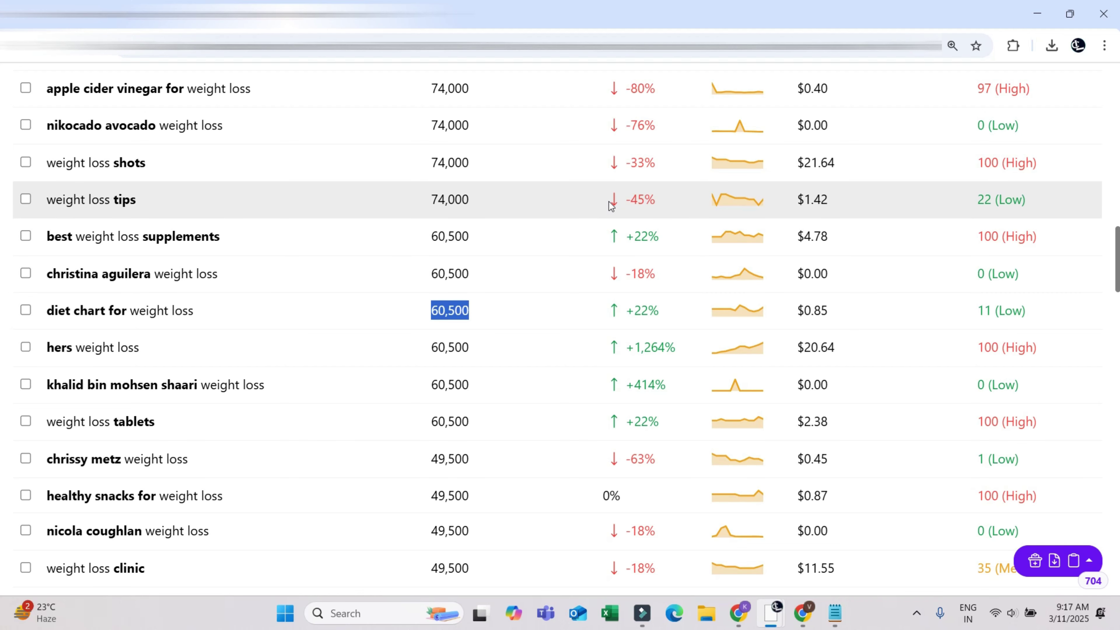
{"action": "left_click_drag", "start_coordinate": [668, 314], "coordinate": [607, 310]}
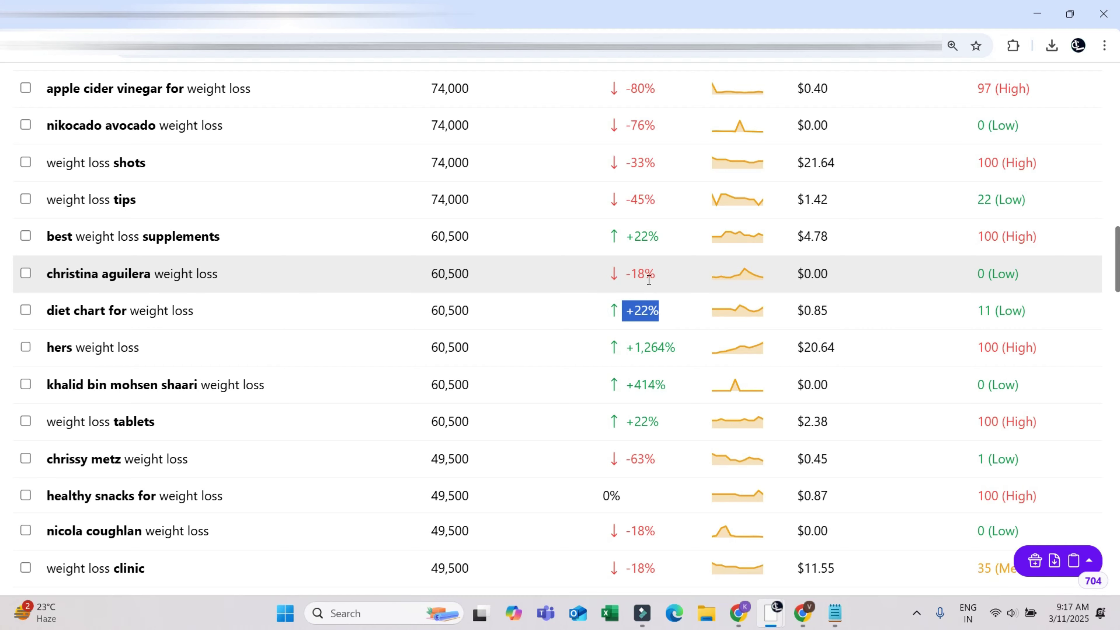
{"action": "scroll", "coordinate": [660, 285], "scroll_direction": "up", "scroll_amount": 5}
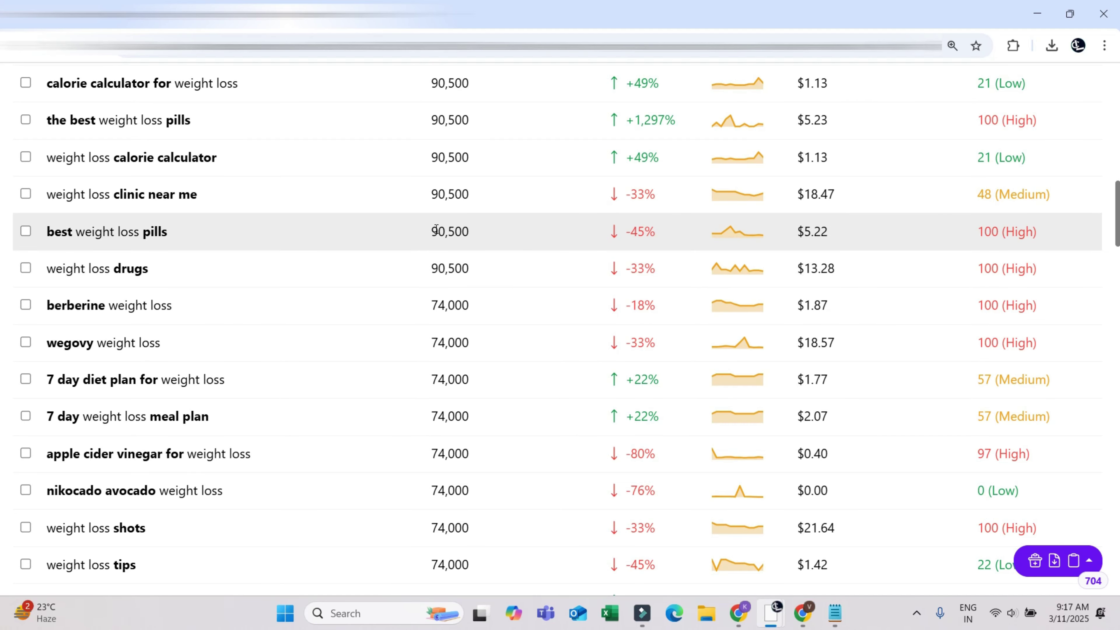
{"action": "left_click_drag", "start_coordinate": [428, 231], "coordinate": [478, 232]}
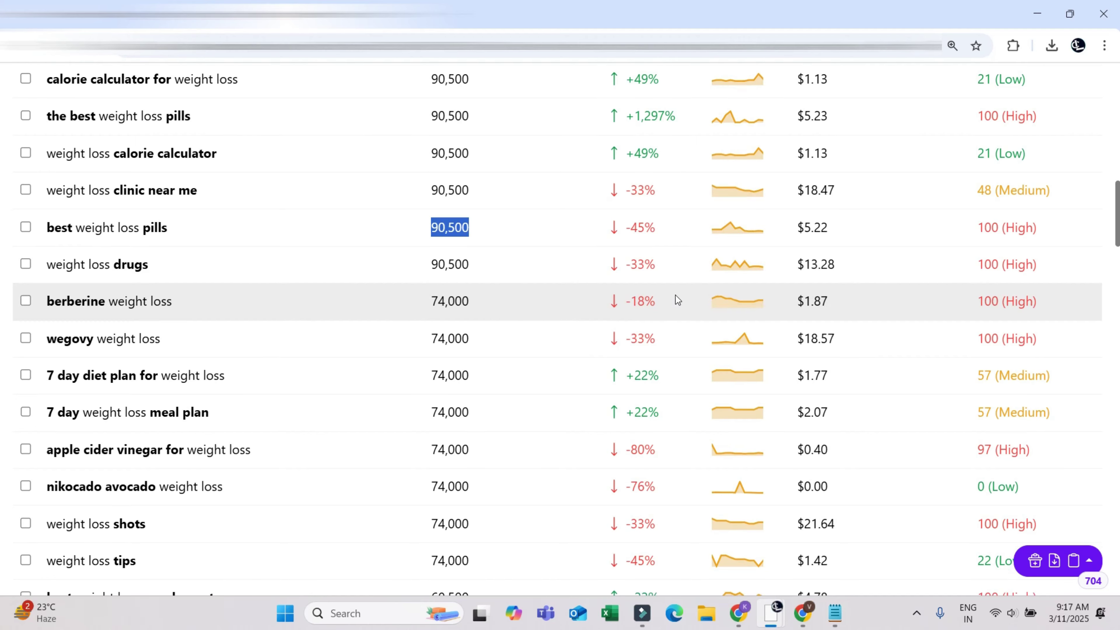
Step: View the 12-month trend chart of "diet chart for weight loss" and check its November 2024 searches
{"action": "scroll", "coordinate": [677, 326], "scroll_direction": "down", "scroll_amount": 4}
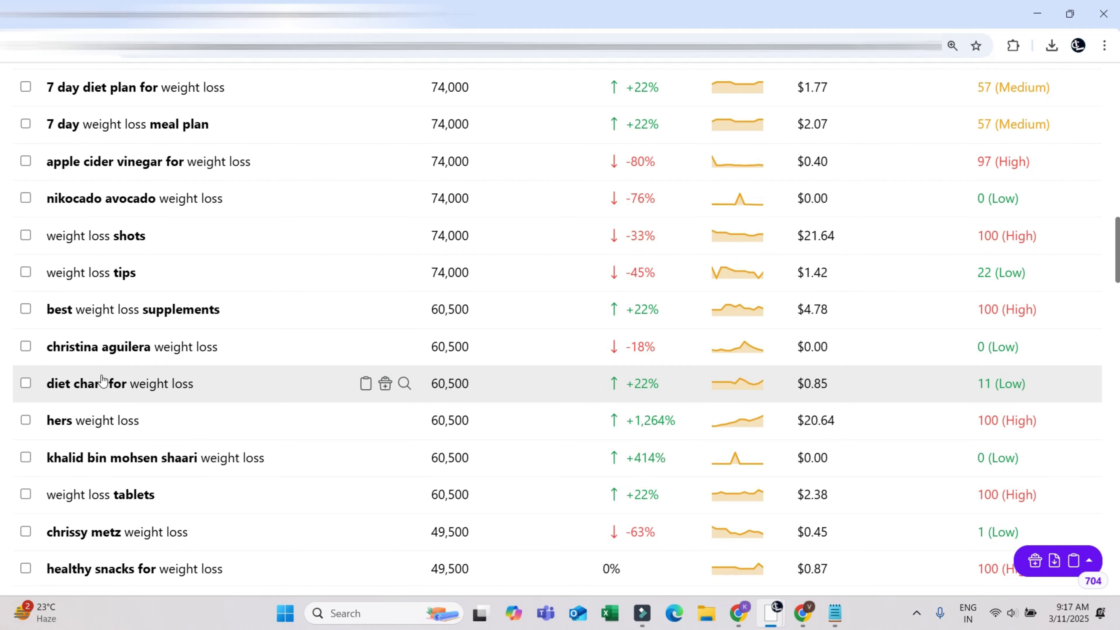
{"action": "mouse_move", "coordinate": [746, 385]}
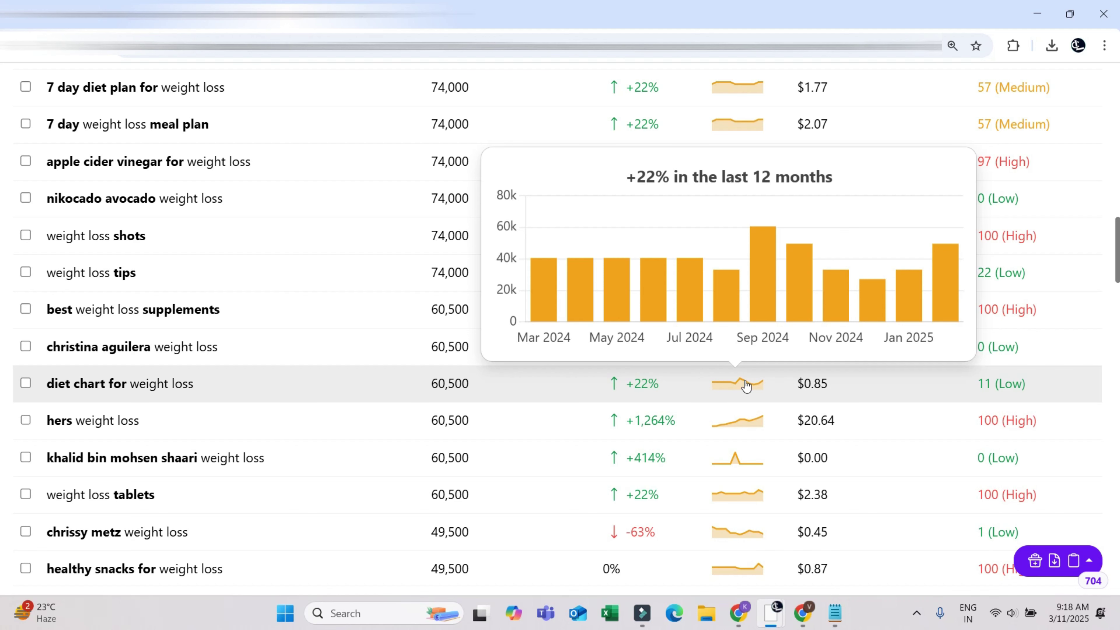
{"action": "mouse_move", "coordinate": [841, 305]}
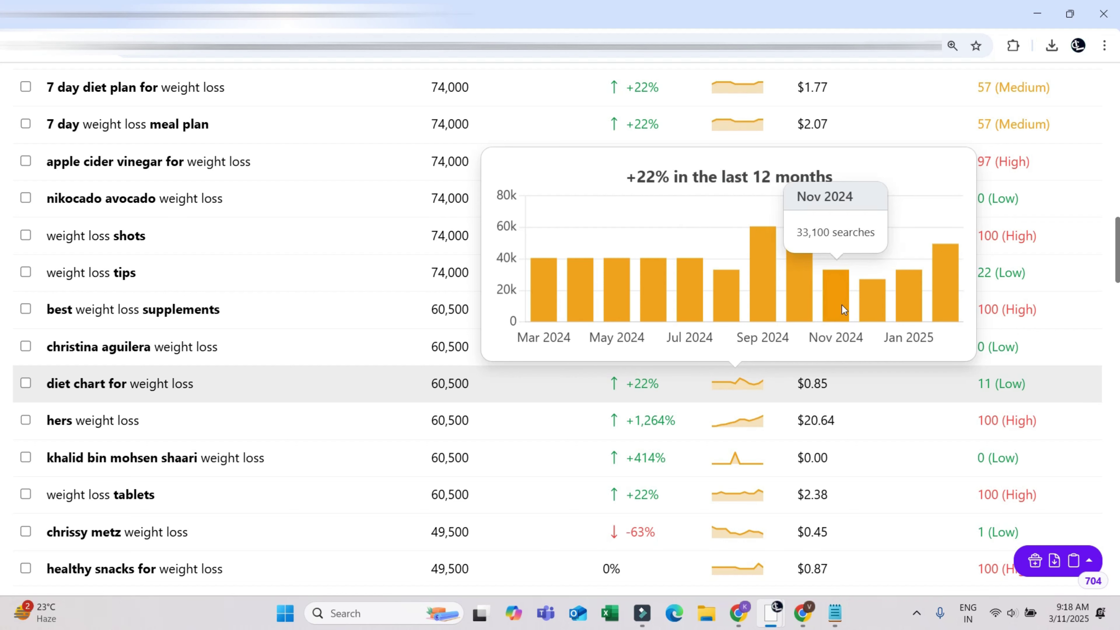
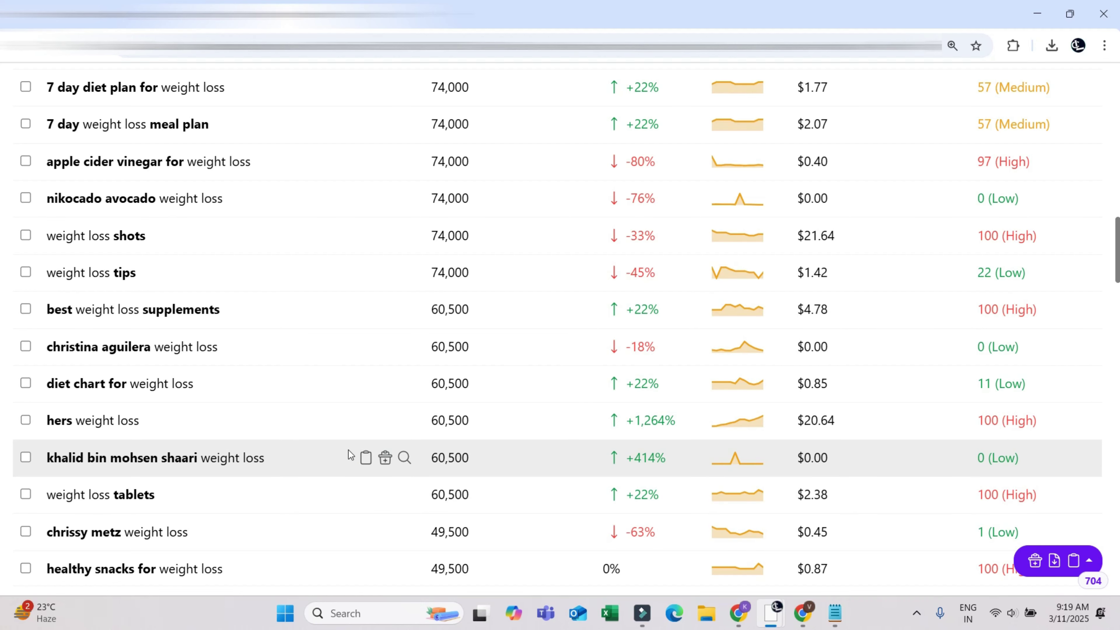
Step: Look through the neighbouring suggestions and view the 12-month trend chart of "khalid bin mohsen shaari weight loss"
{"action": "scroll", "coordinate": [350, 455], "scroll_direction": "down", "scroll_amount": 5}
{"action": "scroll", "coordinate": [137, 324], "scroll_direction": "down", "scroll_amount": 5}
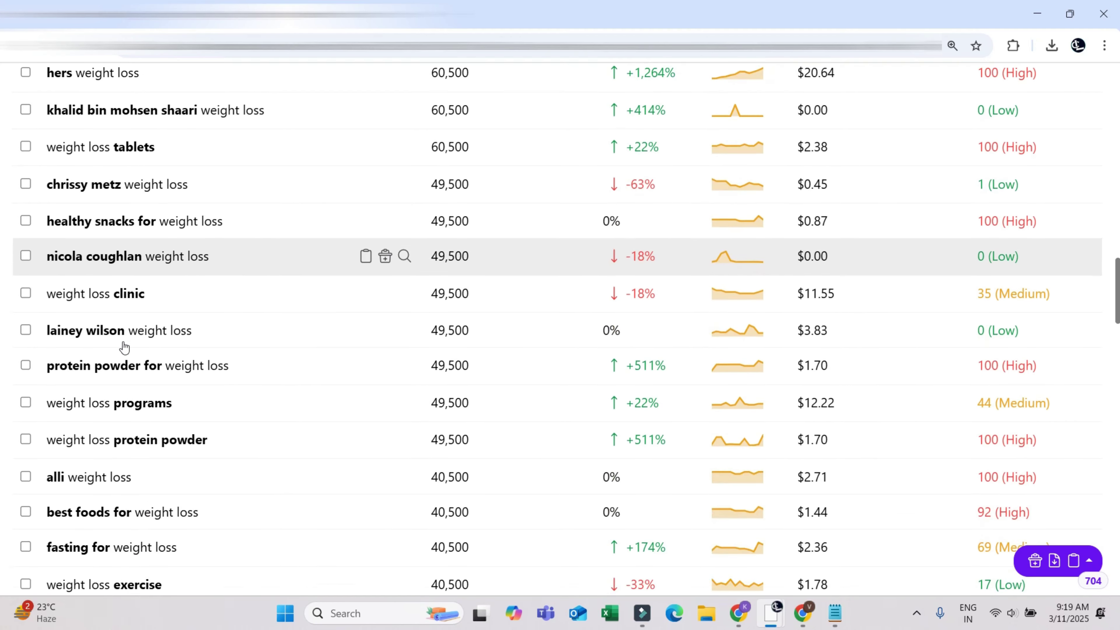
{"action": "scroll", "coordinate": [522, 398], "scroll_direction": "up", "scroll_amount": 3}
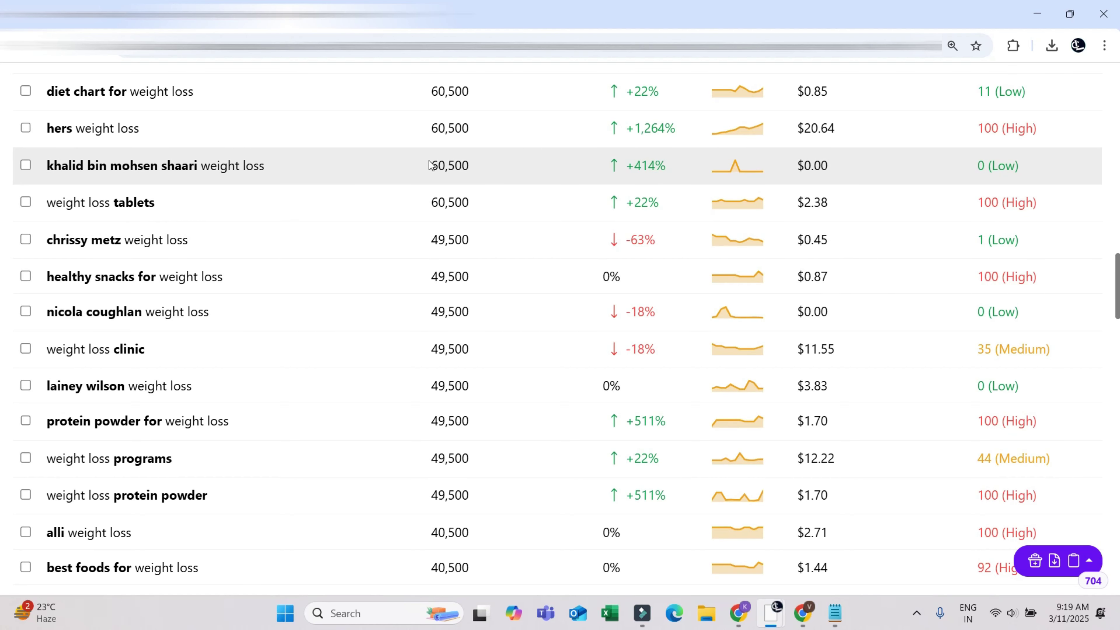
{"action": "mouse_move", "coordinate": [733, 177]}
{"action": "scroll", "coordinate": [765, 393], "scroll_direction": "up", "scroll_amount": 3}
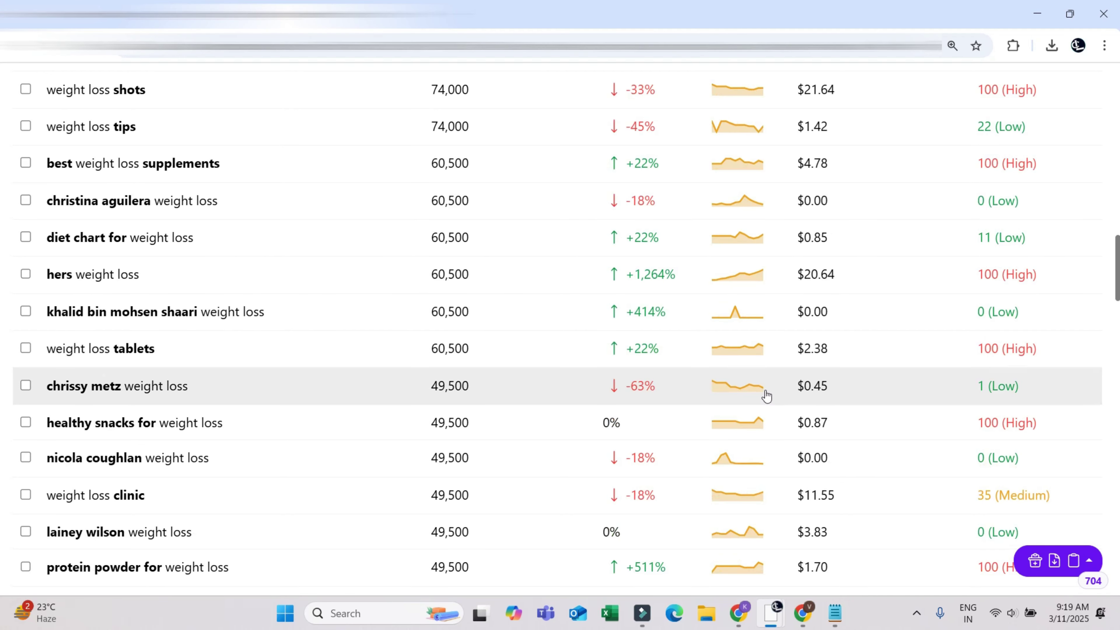
{"action": "mouse_move", "coordinate": [723, 311]}
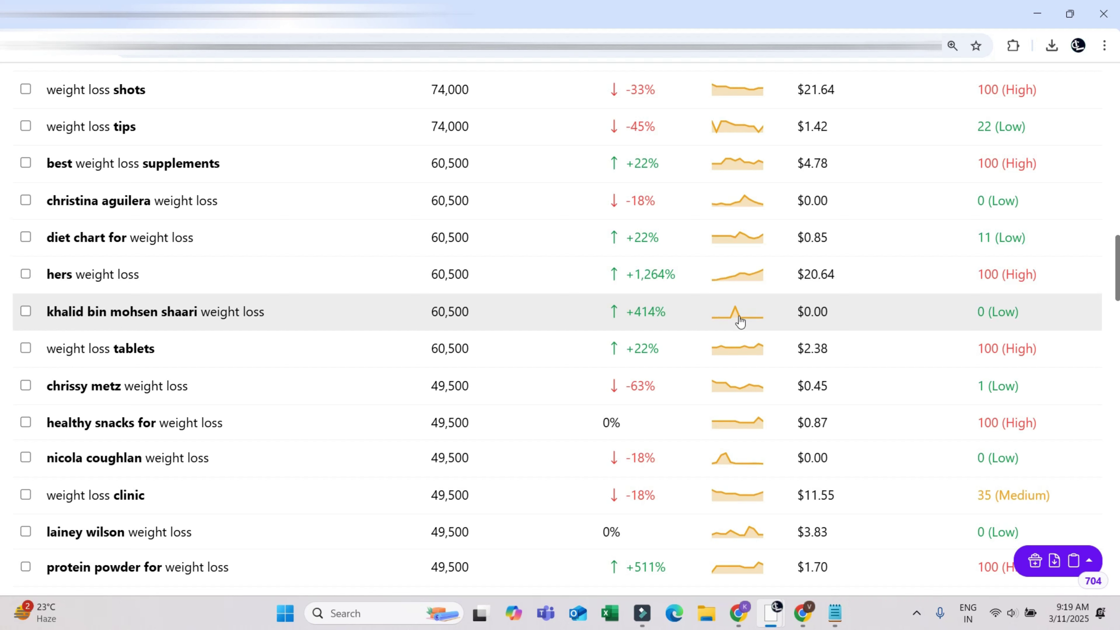
{"action": "mouse_move", "coordinate": [730, 239]}
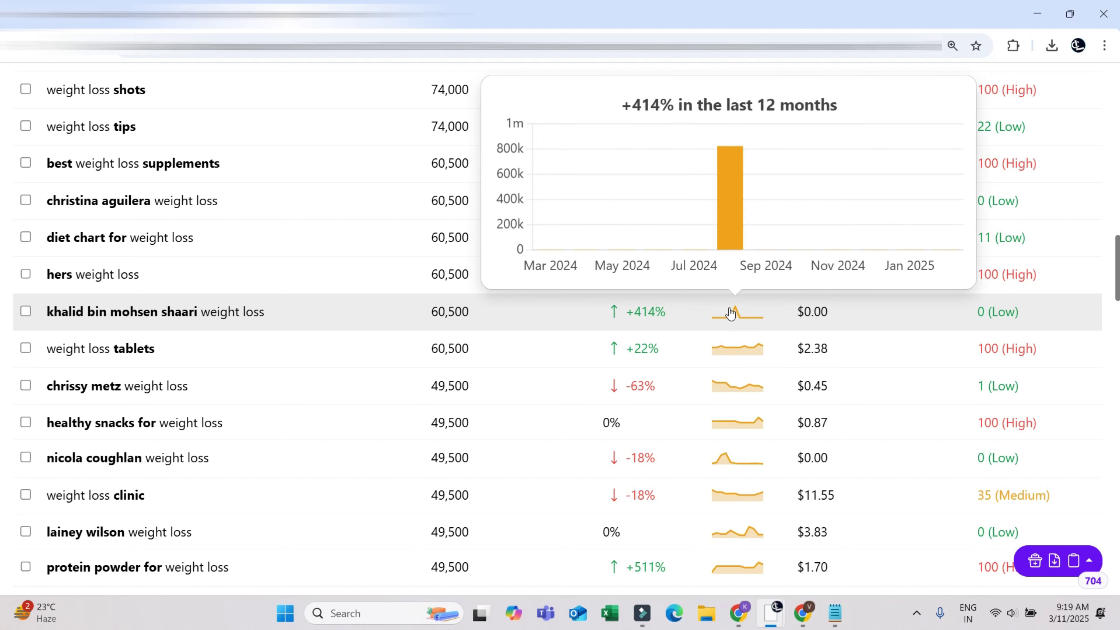
Step: Find "dave bautista weight loss" in the list and examine its 12-month trend chart, including the February 2025 searches
{"action": "scroll", "coordinate": [688, 313], "scroll_direction": "down", "scroll_amount": 8}
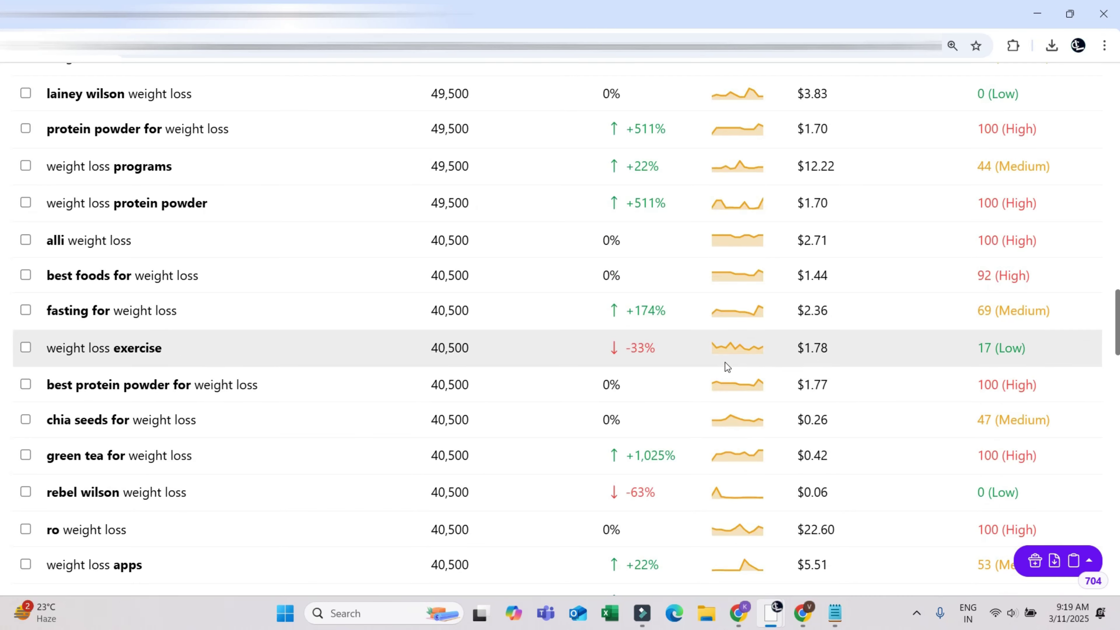
{"action": "scroll", "coordinate": [725, 367], "scroll_direction": "down", "scroll_amount": 9}
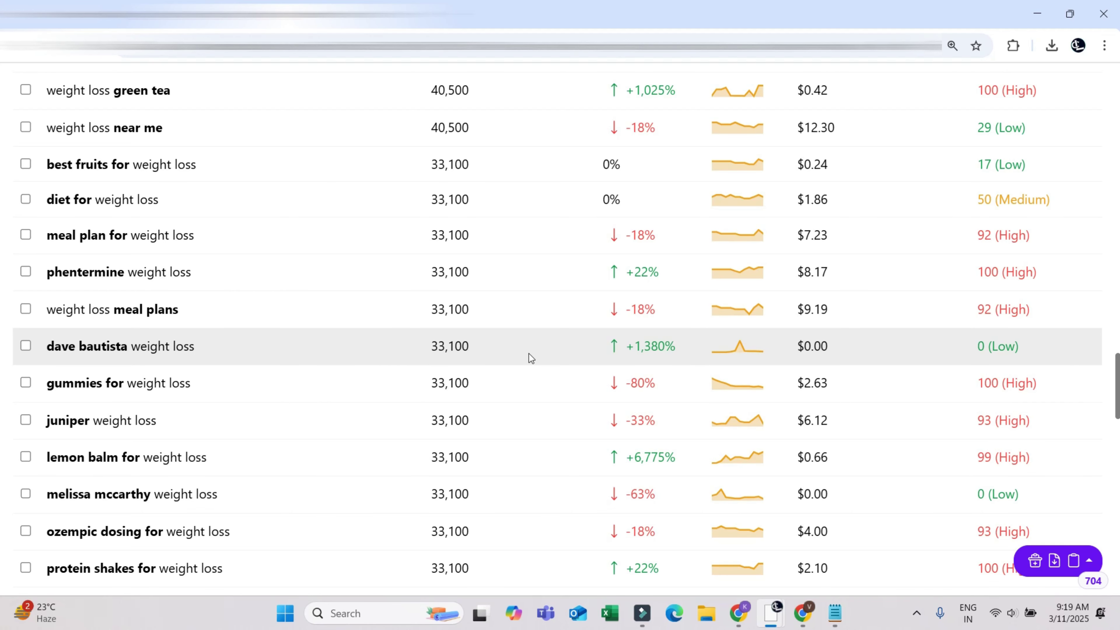
{"action": "mouse_move", "coordinate": [745, 351]}
{"action": "mouse_move", "coordinate": [769, 238]}
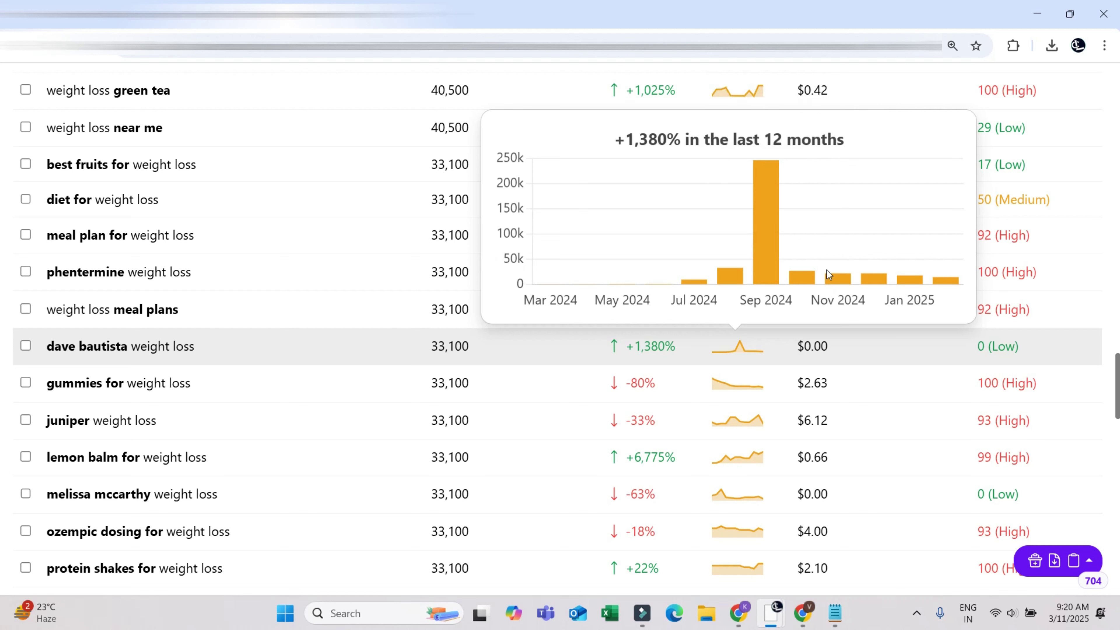
{"action": "mouse_move", "coordinate": [951, 282]}
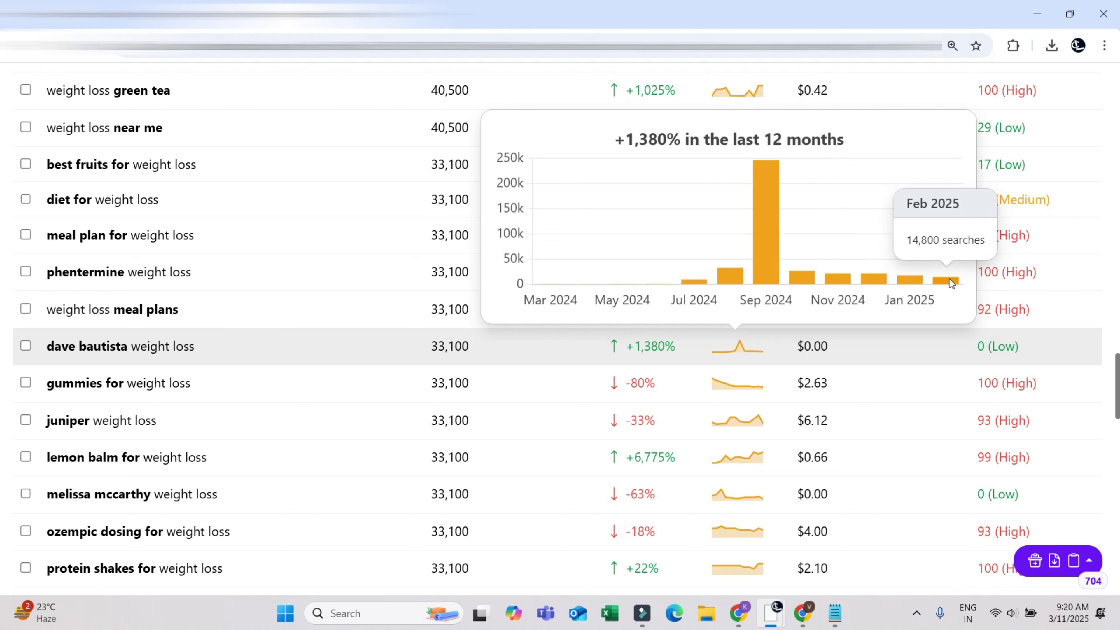
{"action": "right_click", "coordinate": [949, 278]}
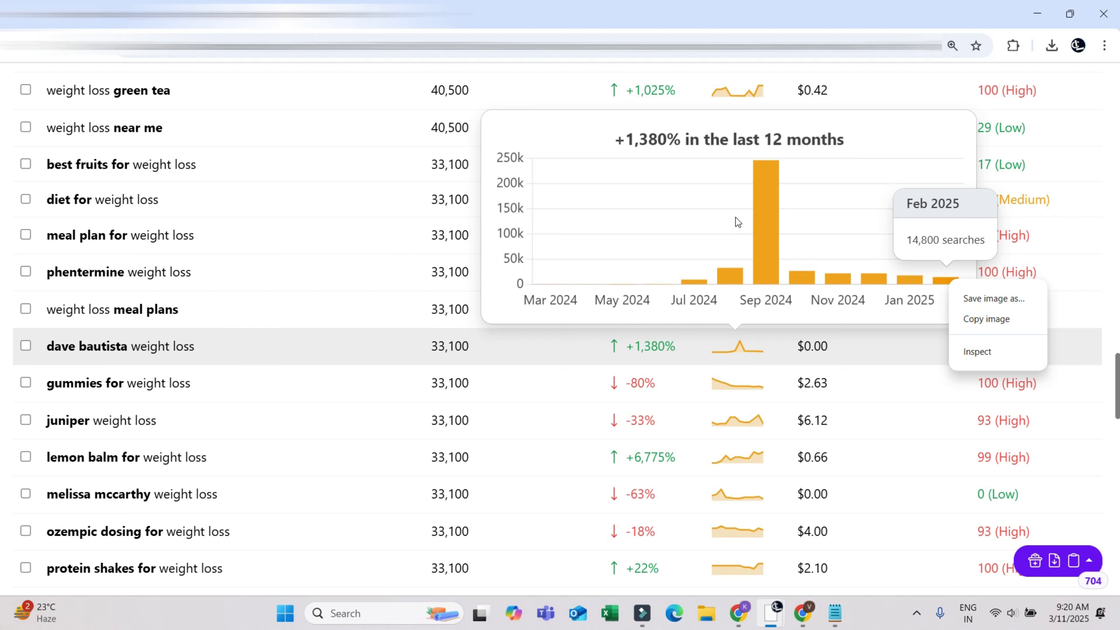
{"action": "left_click", "coordinate": [768, 217]}
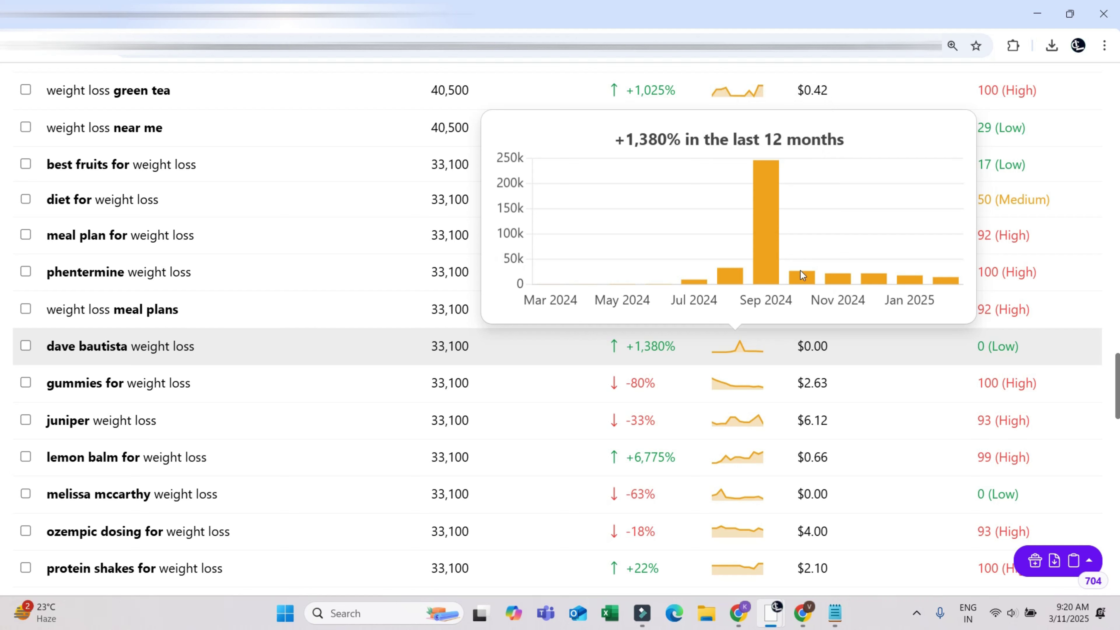
Step: Look back through the Keyword Tool suggestions, comparing the search volumes, 12-month trends and competition of the weight loss keywords
{"action": "mouse_move", "coordinate": [762, 268]}
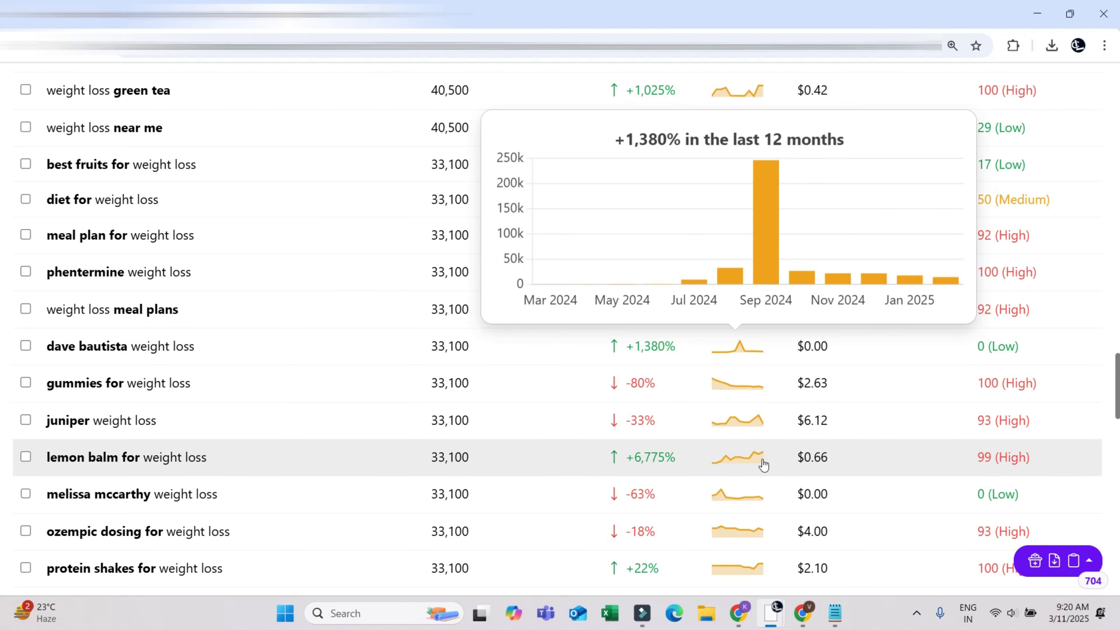
{"action": "scroll", "coordinate": [727, 459], "scroll_direction": "down", "scroll_amount": 2}
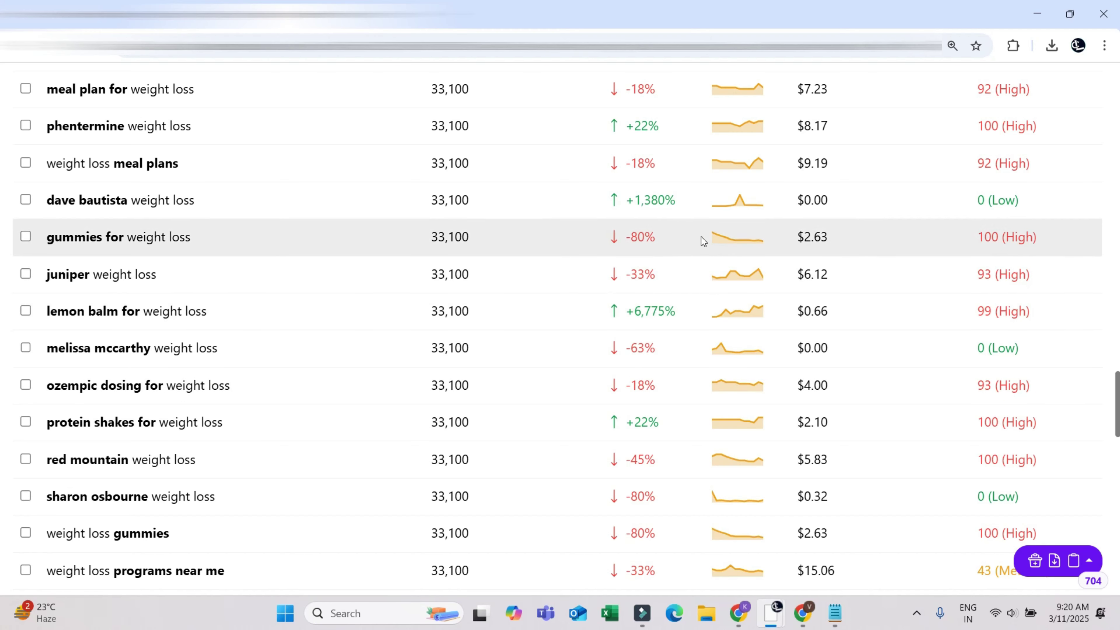
{"action": "mouse_move", "coordinate": [739, 288]}
{"action": "scroll", "coordinate": [740, 291], "scroll_direction": "up", "scroll_amount": 4}
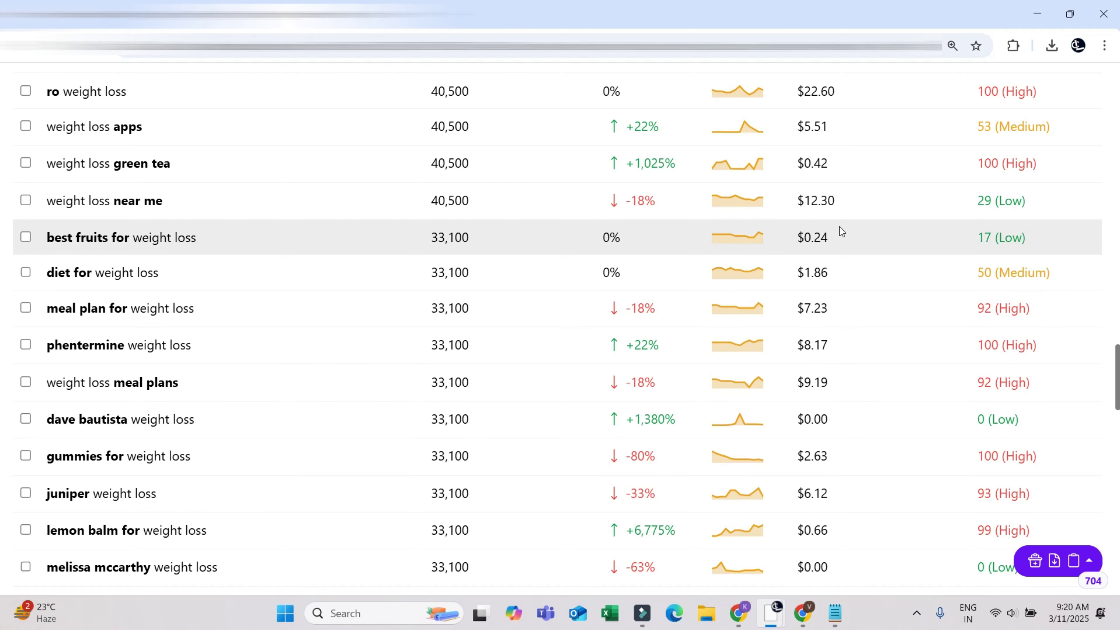
{"action": "scroll", "coordinate": [735, 285], "scroll_direction": "up", "scroll_amount": 4}
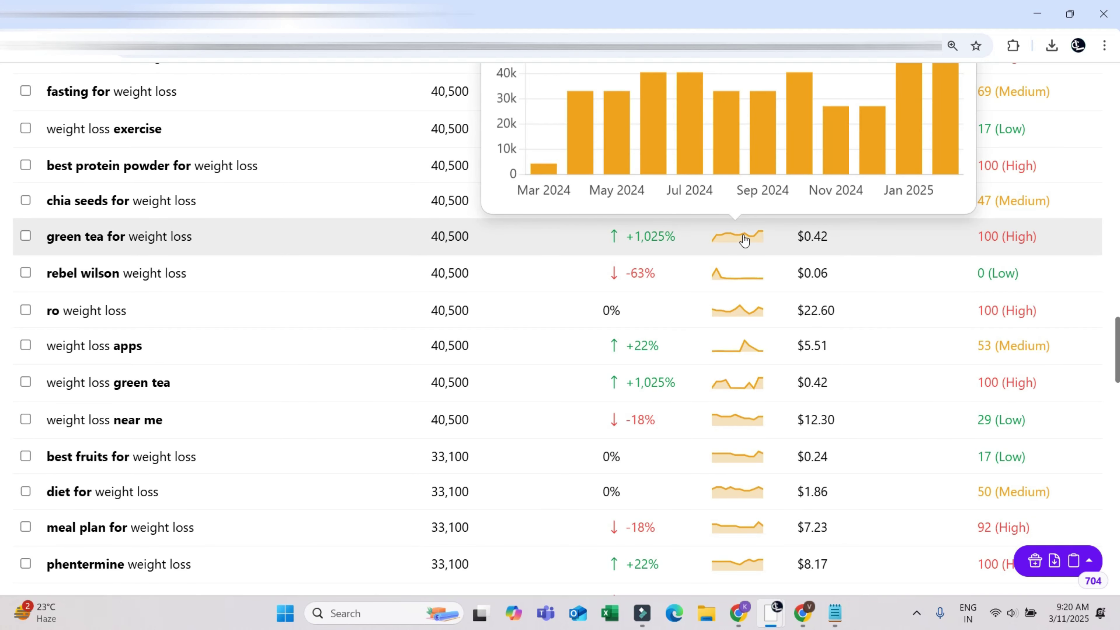
{"action": "scroll", "coordinate": [751, 269], "scroll_direction": "up", "scroll_amount": 7}
{"action": "mouse_move", "coordinate": [707, 260]}
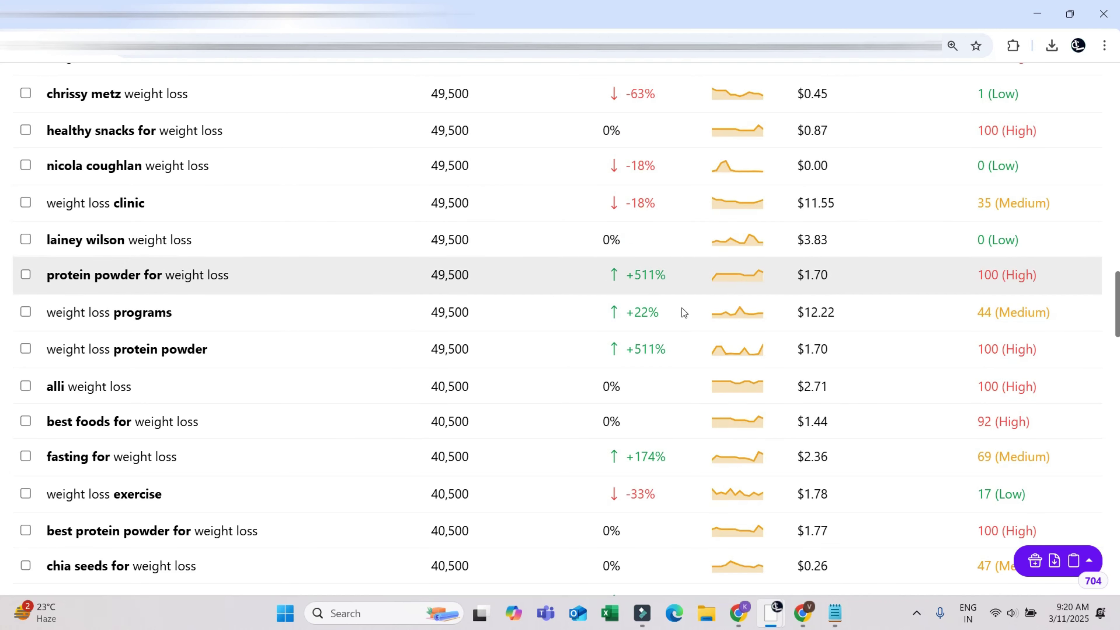
{"action": "scroll", "coordinate": [682, 312], "scroll_direction": "up", "scroll_amount": 8}
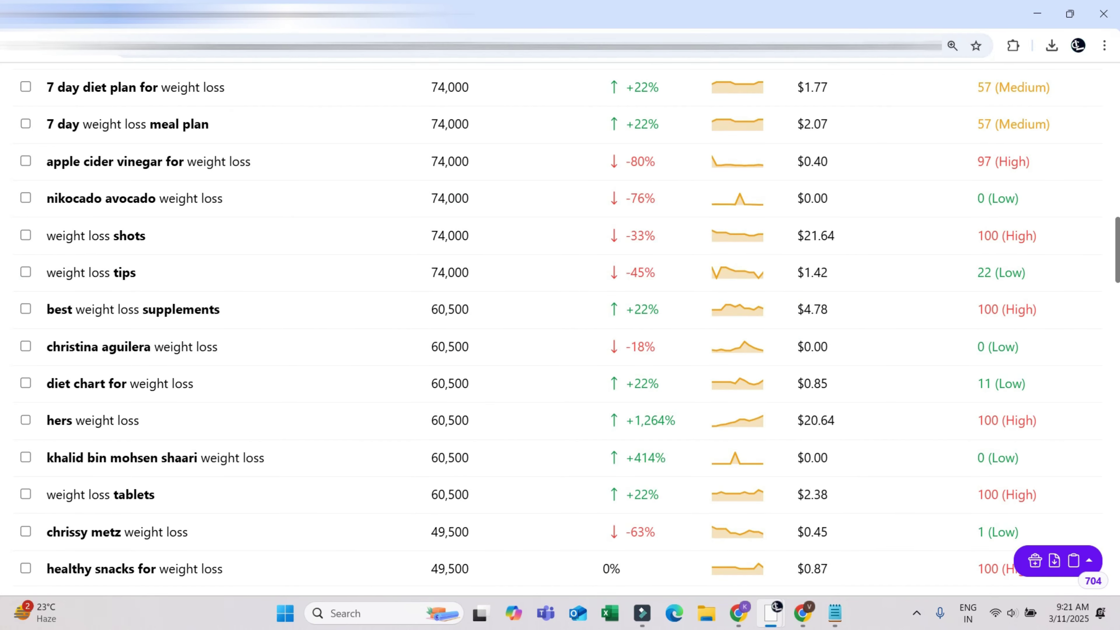
Step: View the Average Trend explanation in the keyword suggestions summary and switch to the Semrush Keyword Magic Tool results for "weight loss"
{"action": "left_click", "coordinate": [116, 14]}
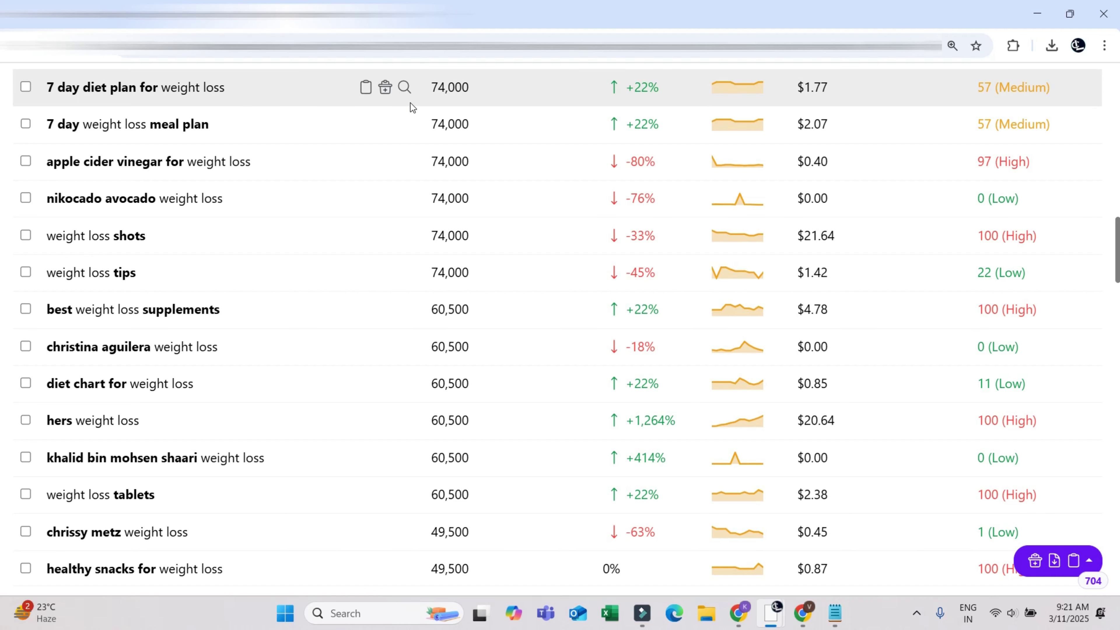
{"action": "scroll", "coordinate": [321, 199], "scroll_direction": "up", "scroll_amount": 20}
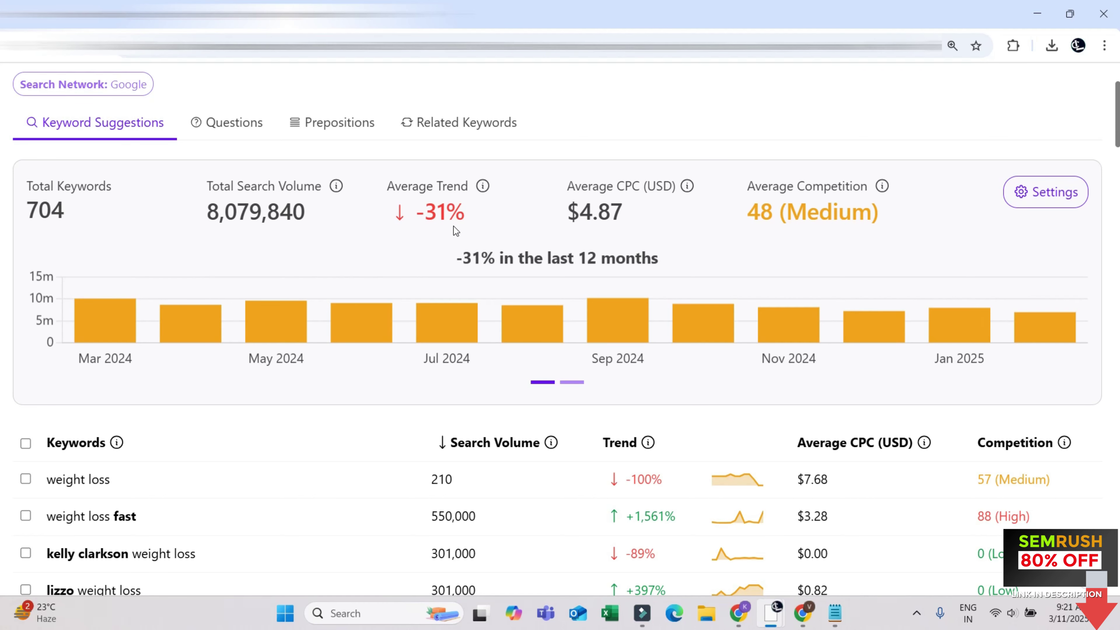
{"action": "mouse_move", "coordinate": [482, 185]}
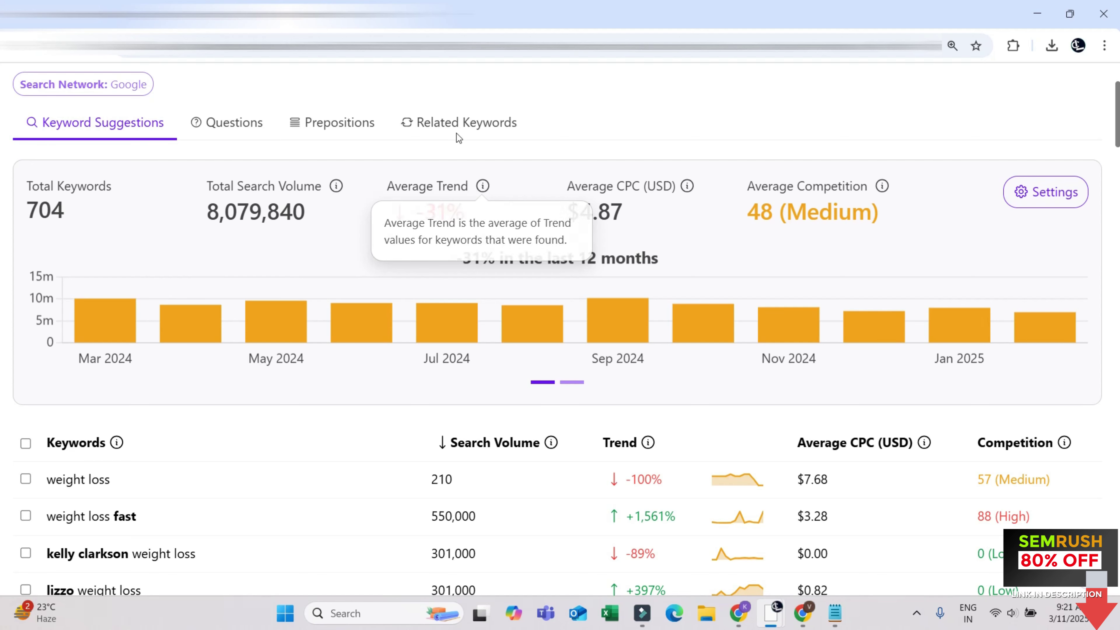
{"action": "left_click", "coordinate": [105, 14]}
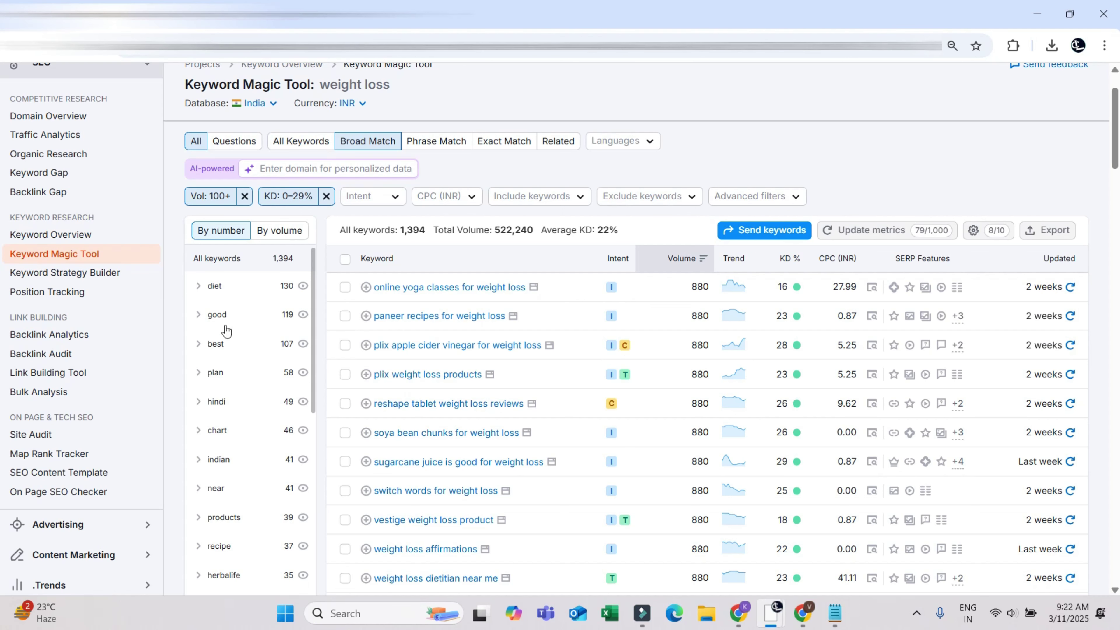
Step: Switch to the other Chrome window and view the creator's YouTube channel page with its latest videos
{"action": "left_click", "coordinate": [738, 613]}
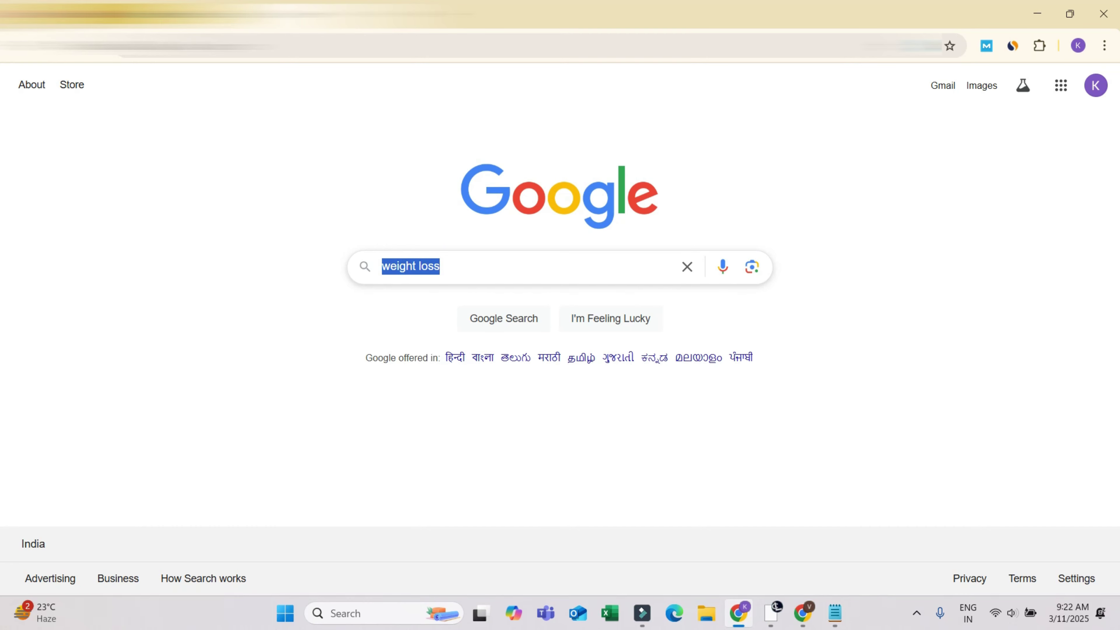
{"action": "left_click", "coordinate": [137, 14]}
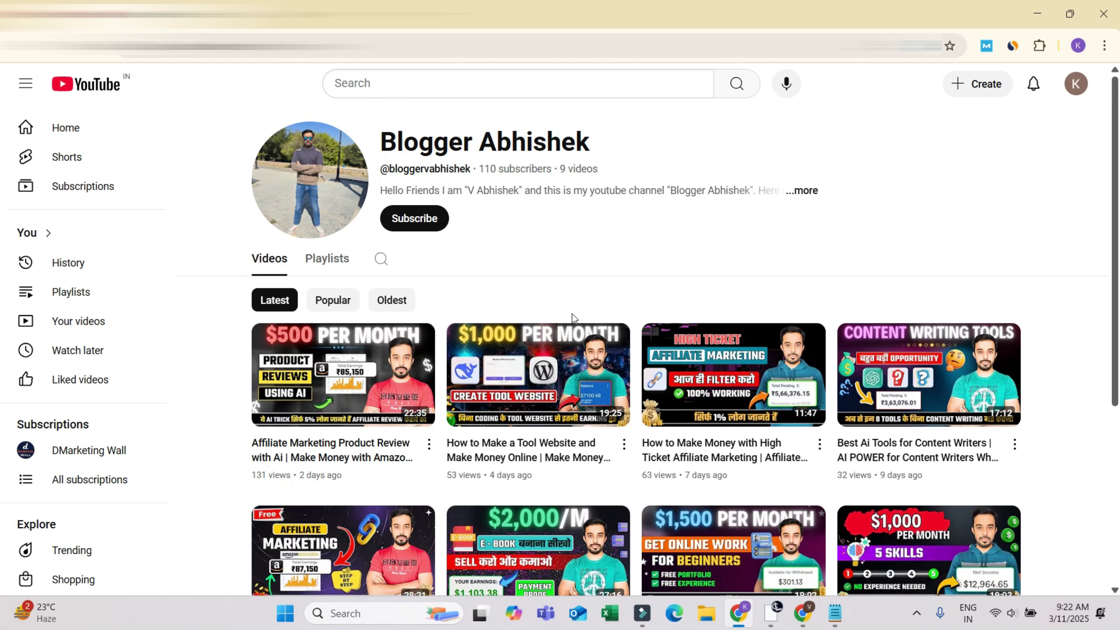
{"action": "left_click", "coordinate": [69, 53]}
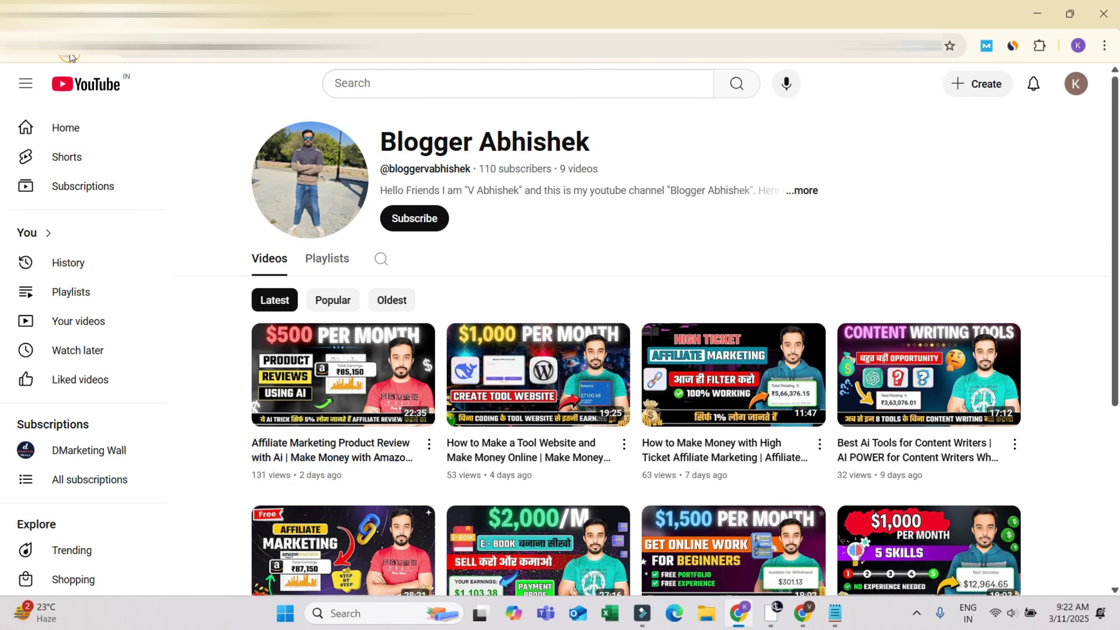